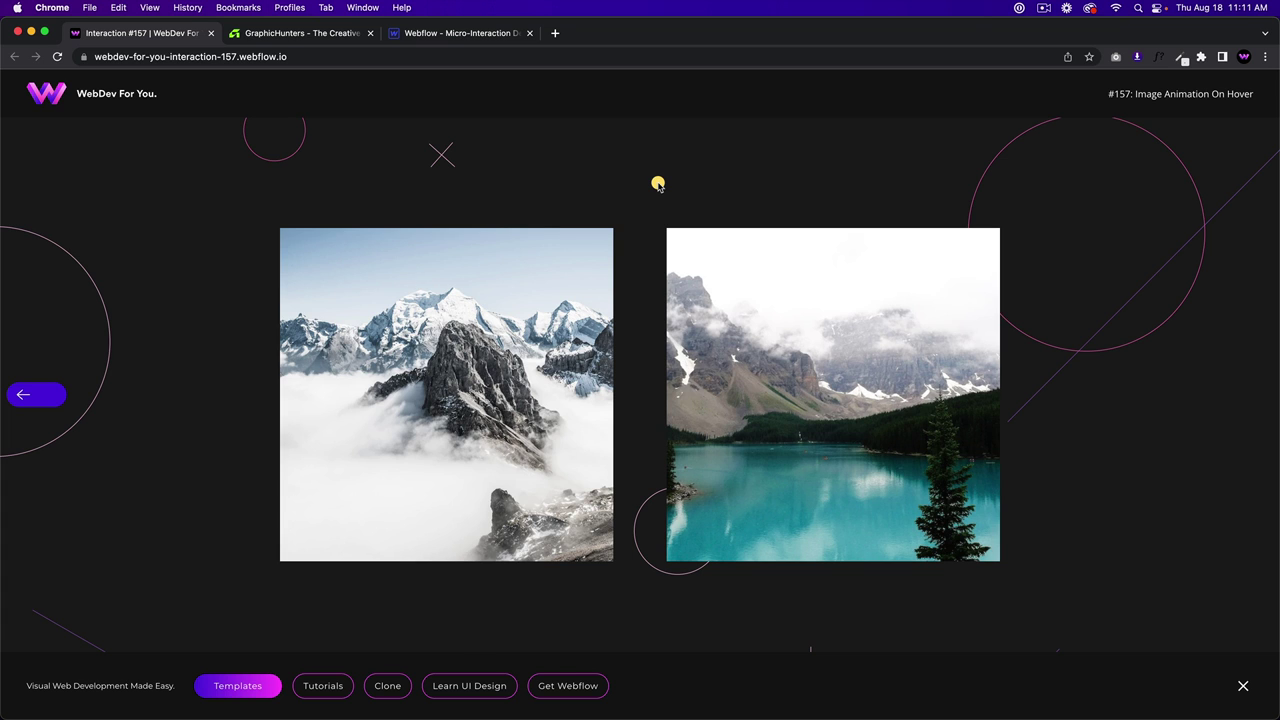
# Step: Examine the hover animation and cursor label on both mountain images, and check that each image opens its linked page
pyautogui.moveTo(505, 294)
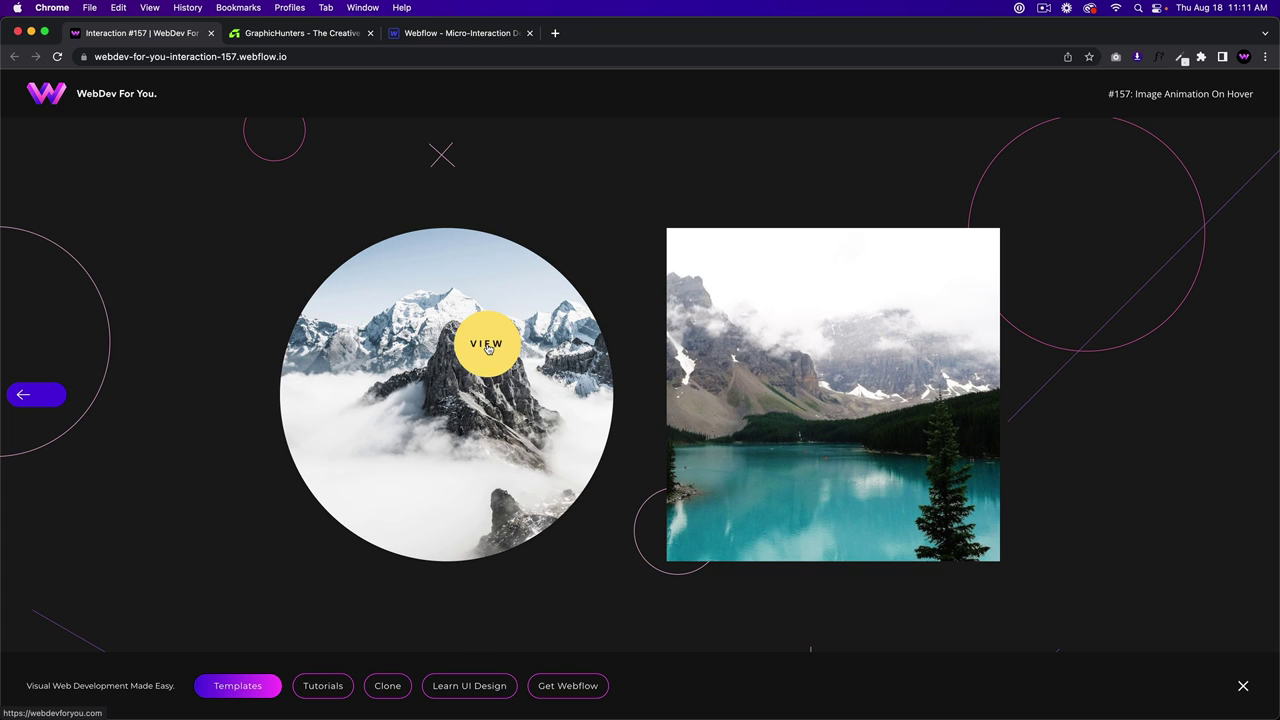
pyautogui.moveTo(719, 394)
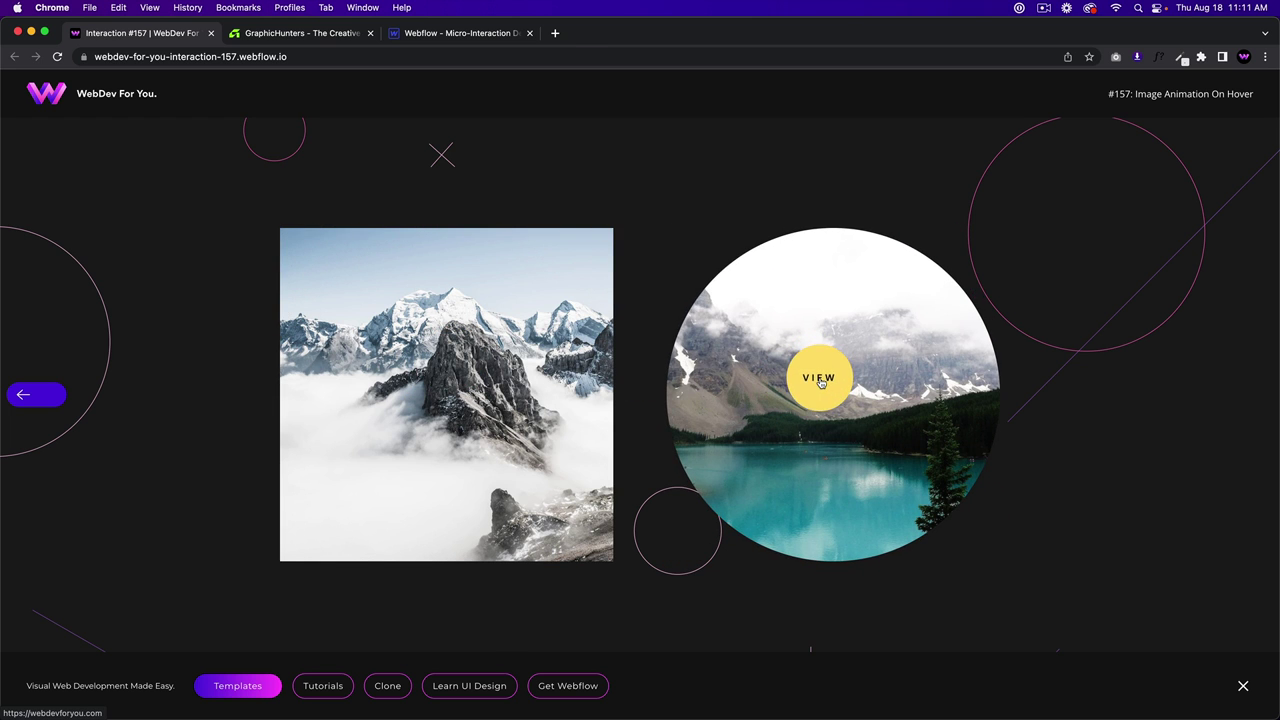
pyautogui.moveTo(421, 393)
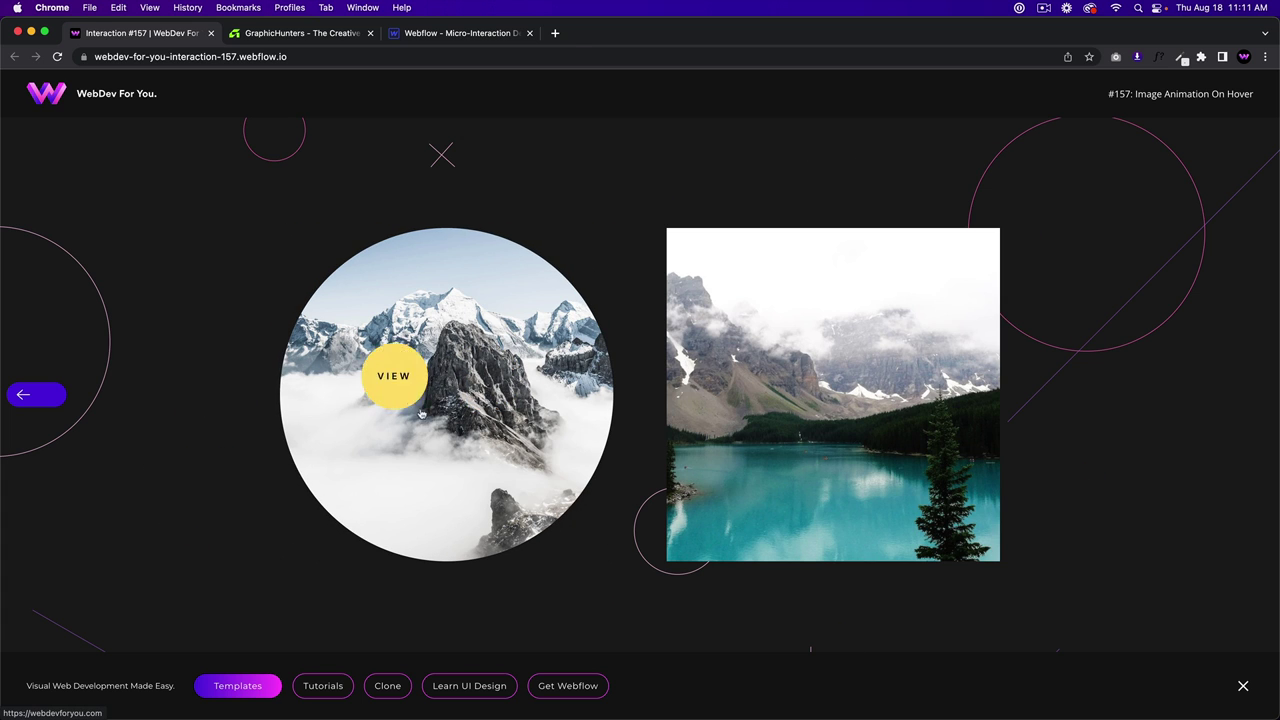
pyautogui.click(400, 374)
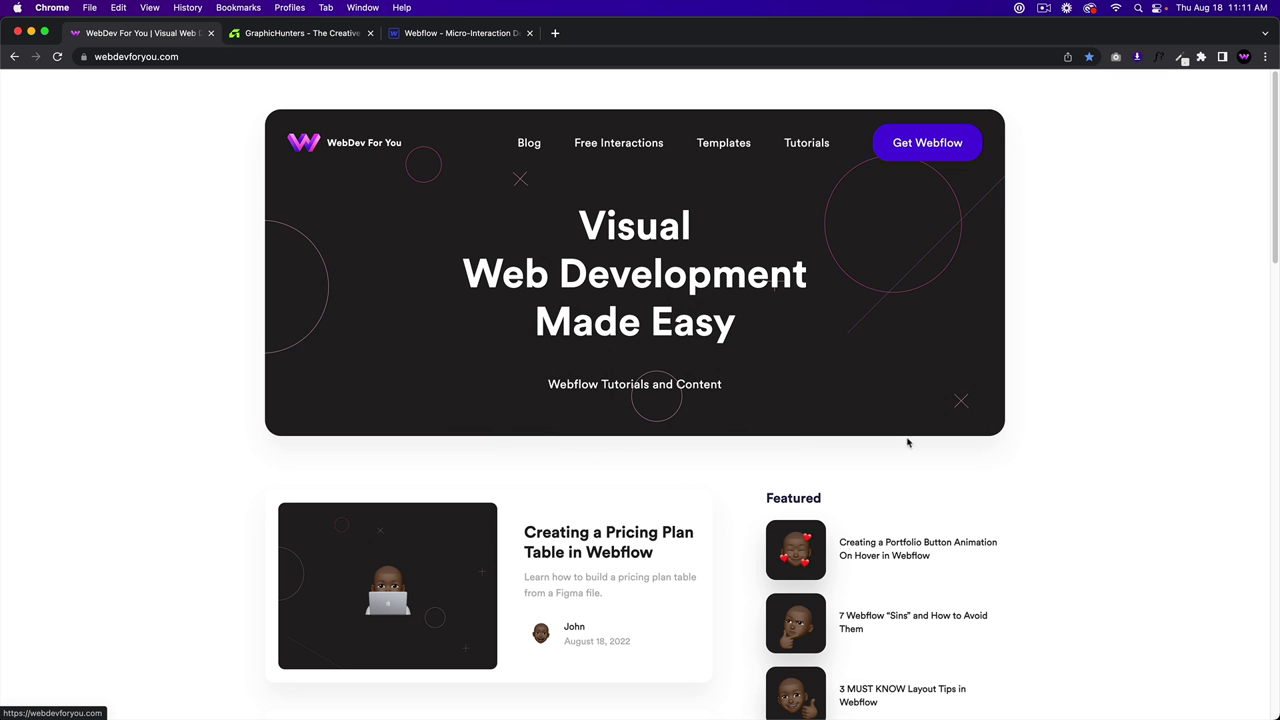
pyautogui.click(15, 57)
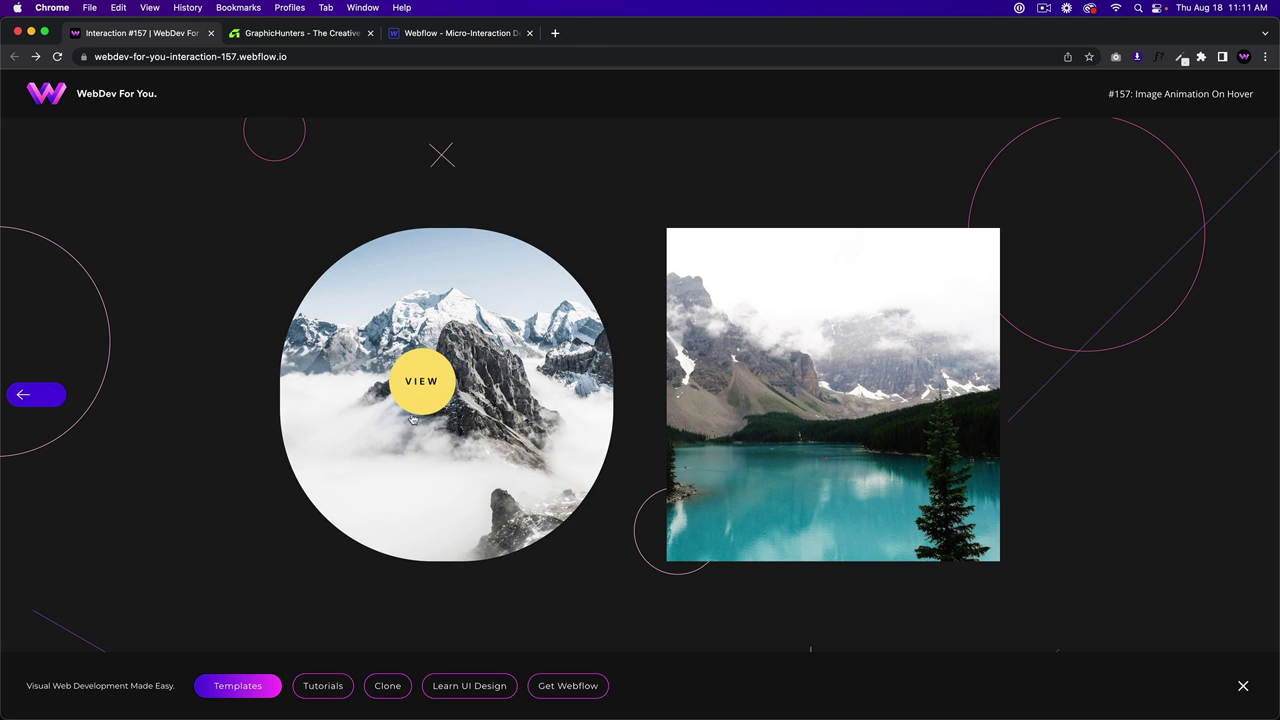
pyautogui.click(826, 402)
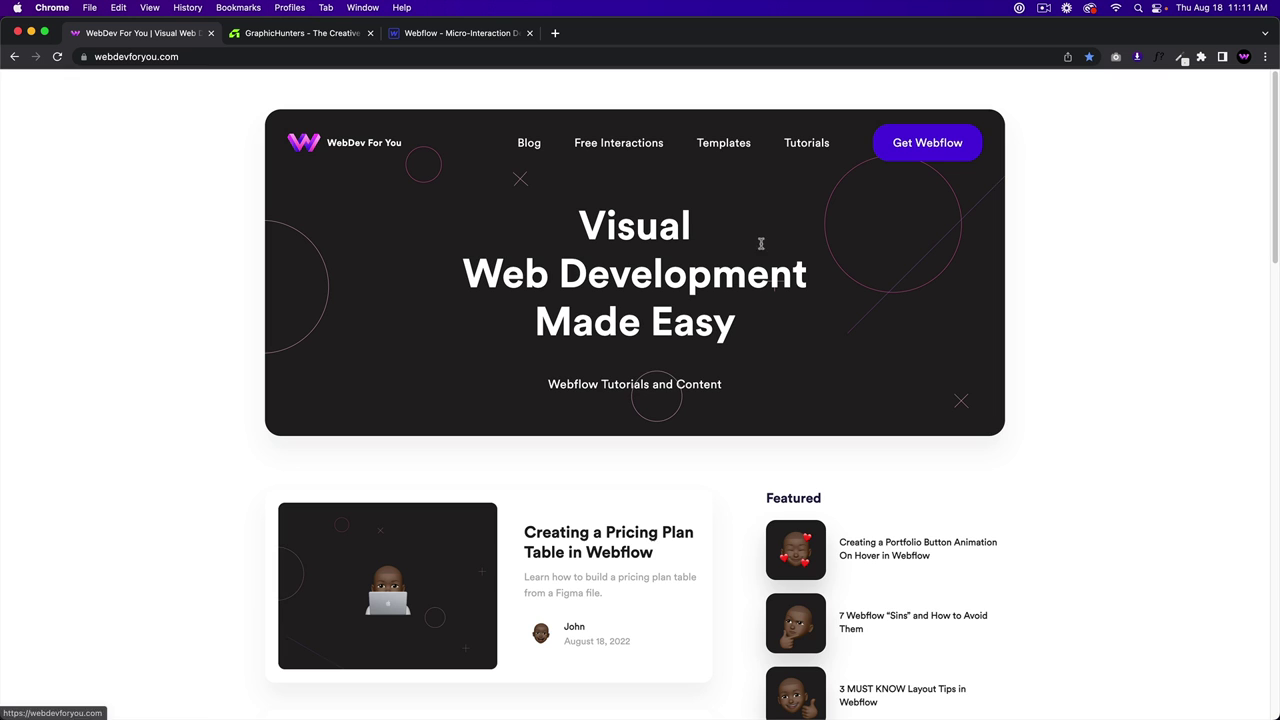
pyautogui.click(15, 57)
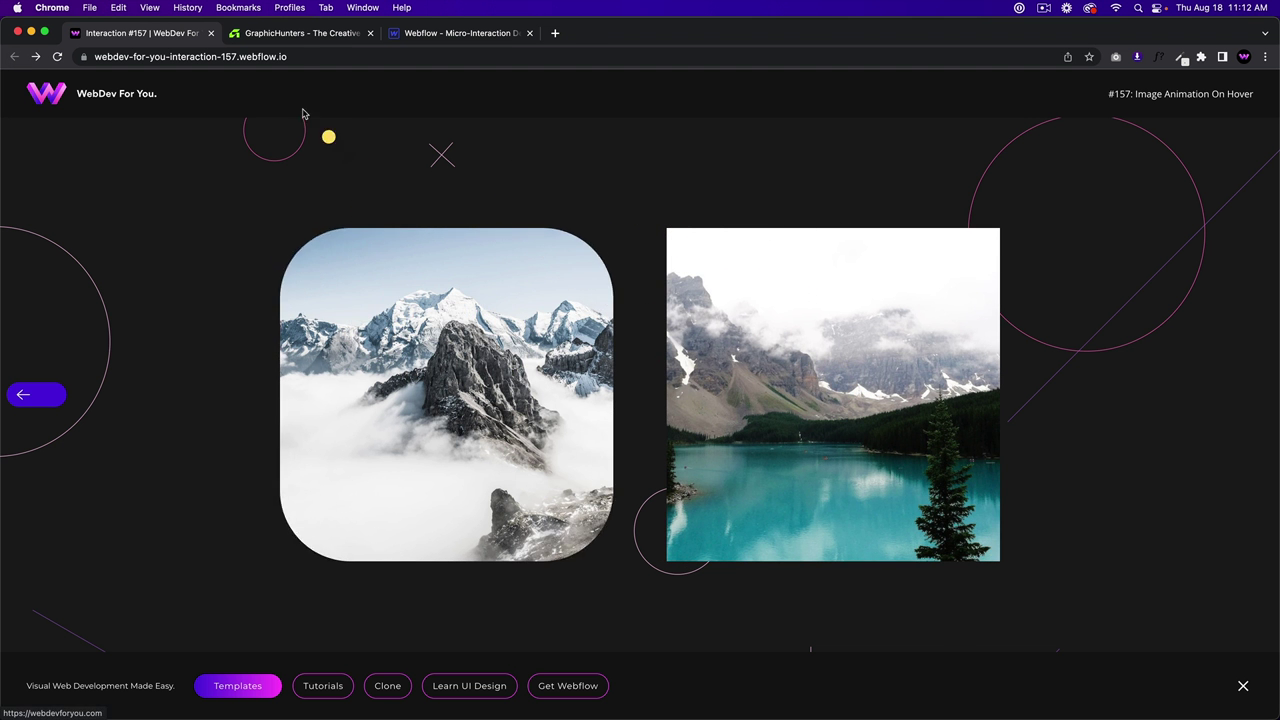
# Step: Compare the image hover effect on the GraphicHunters site with the Interaction #157 demo
pyautogui.click(300, 33)
pyautogui.scroll(1, 418, 231)
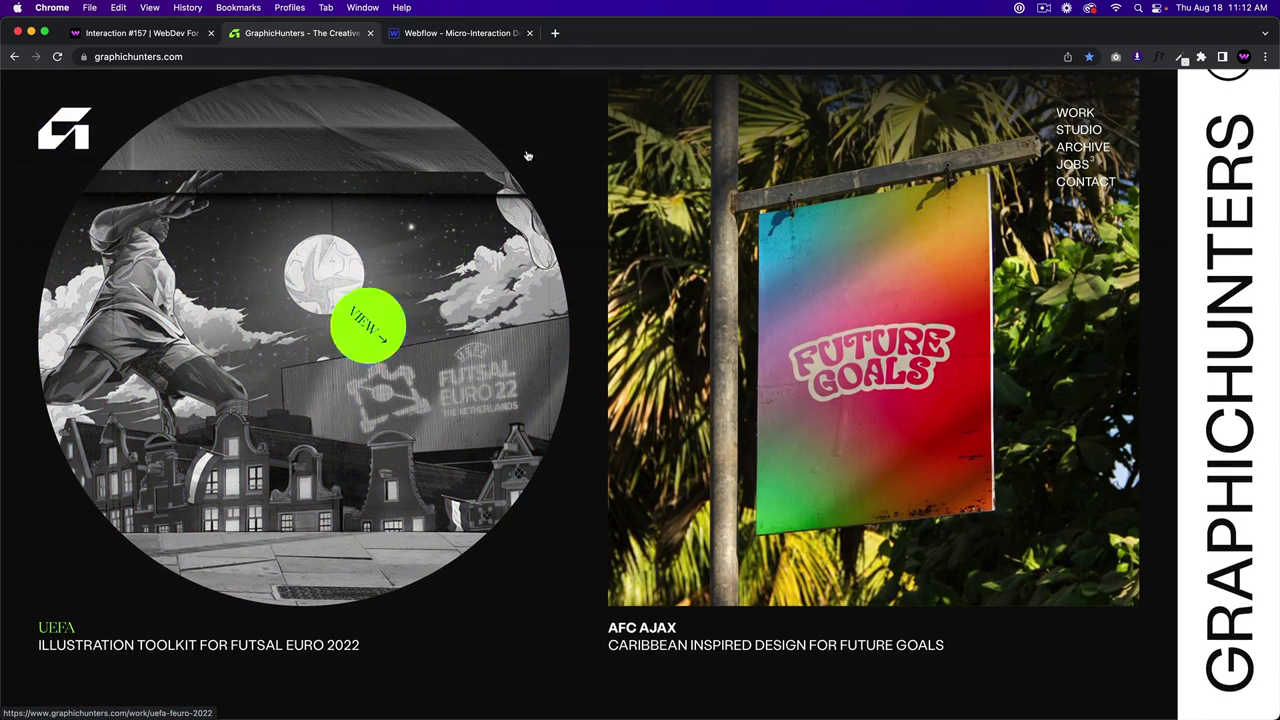
pyautogui.click(366, 312)
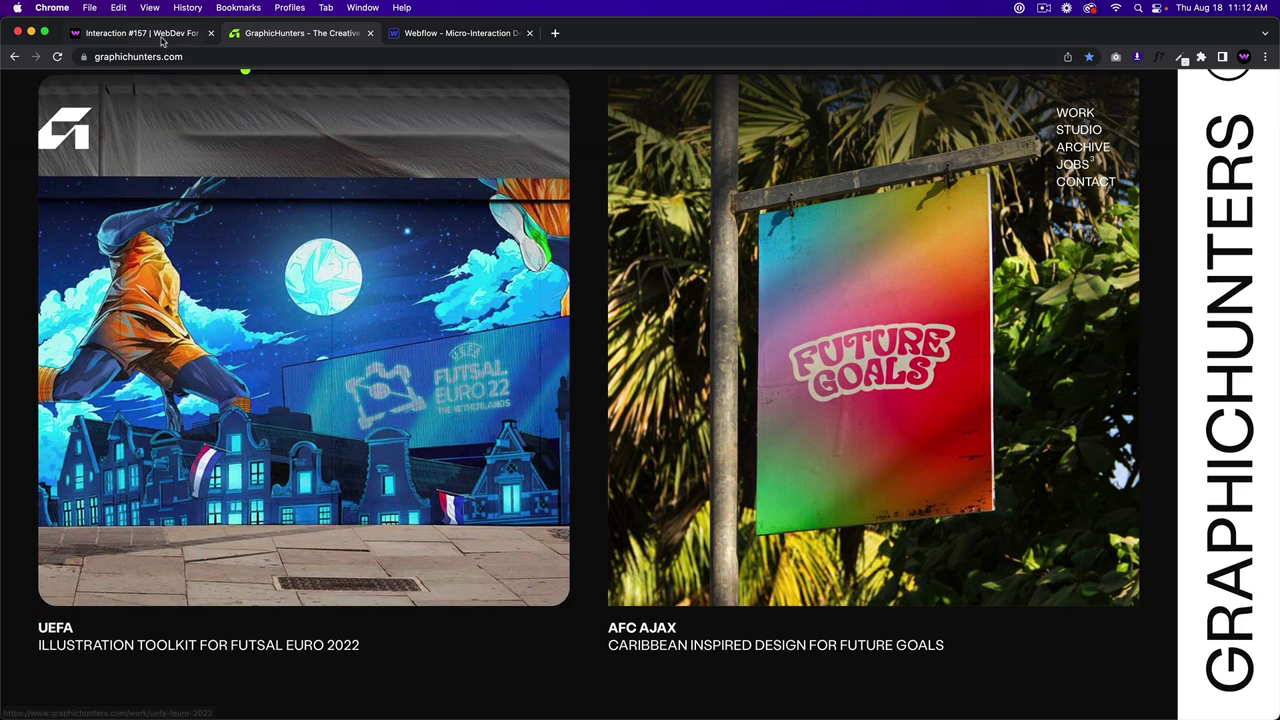
pyautogui.click(458, 33)
pyautogui.click(120, 32)
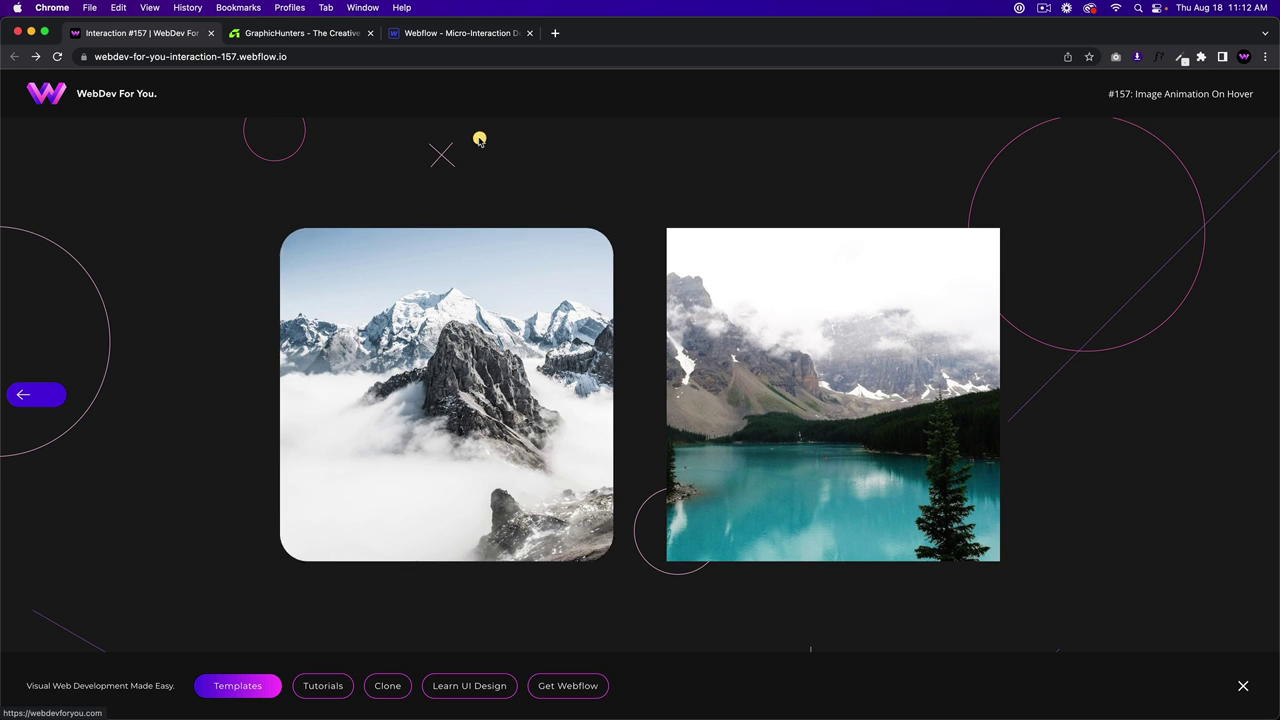
# Step: Switch to the Webflow Micro-Interaction Demo project and add a section to the body with the class 157-section
pyautogui.click(468, 34)
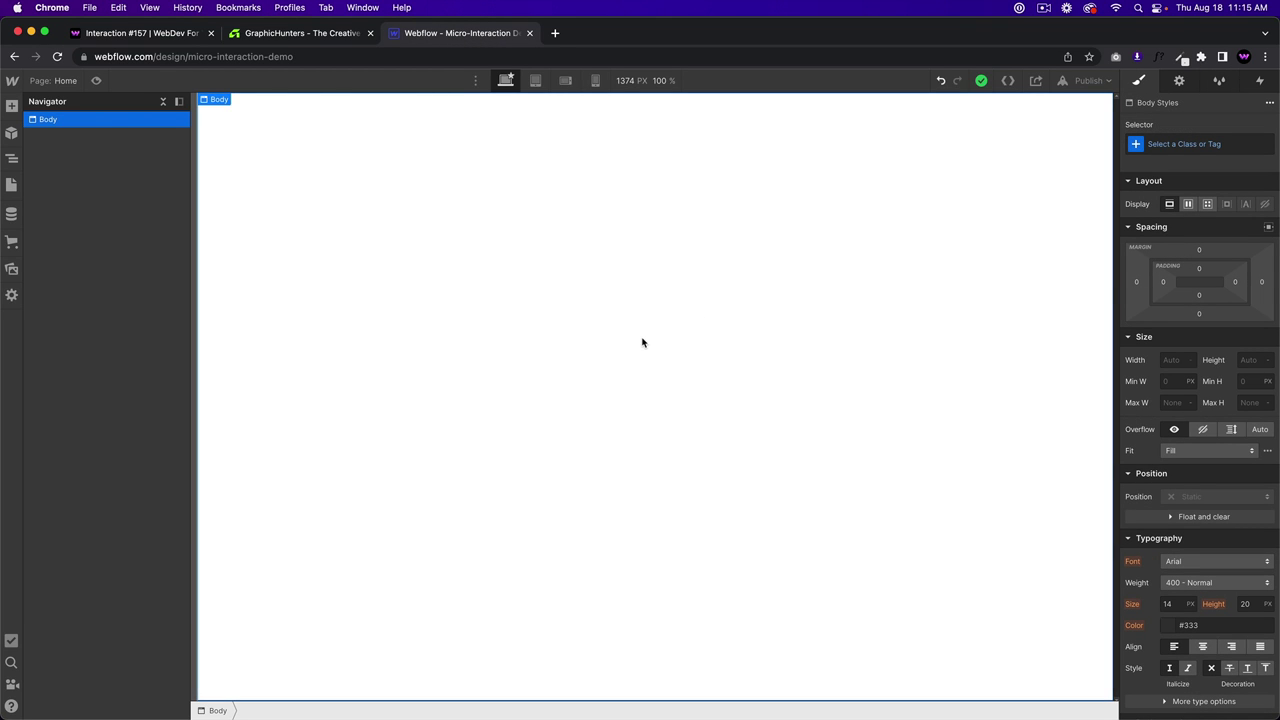
pyautogui.press('super+e')
pyautogui.write('section')
pyautogui.press('Return')
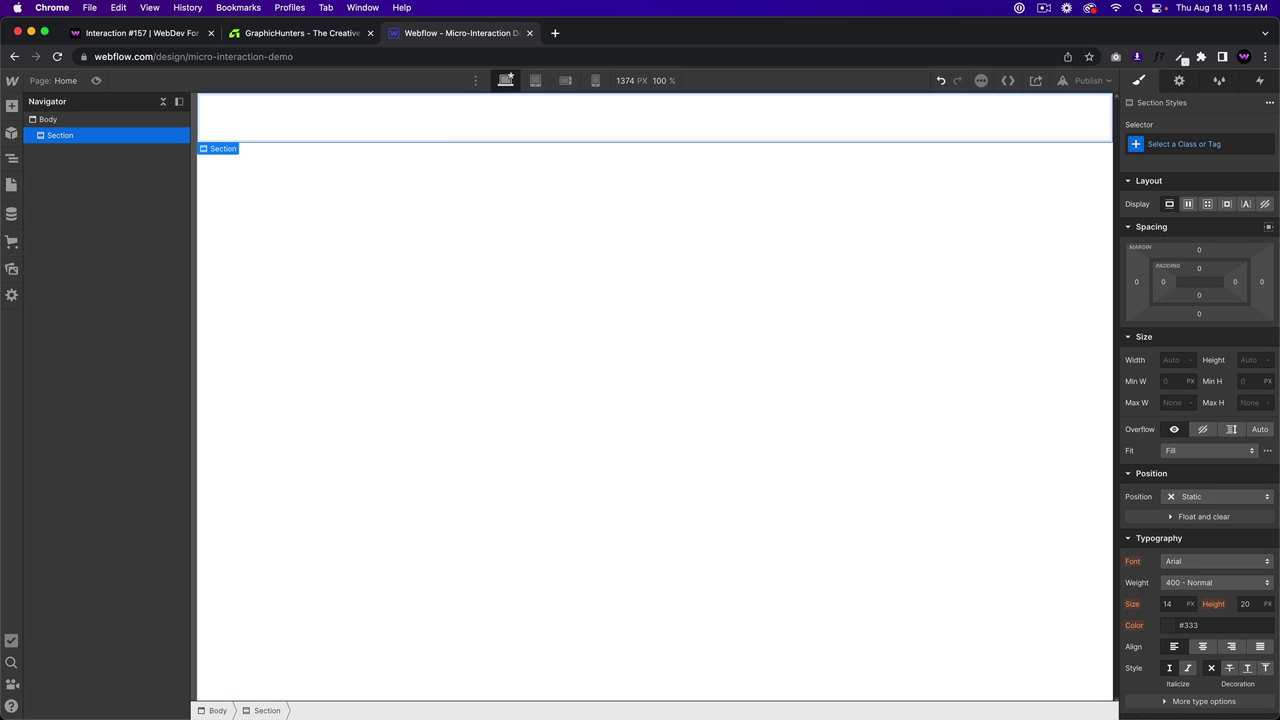
pyautogui.press('super+Return')
pyautogui.write('157')
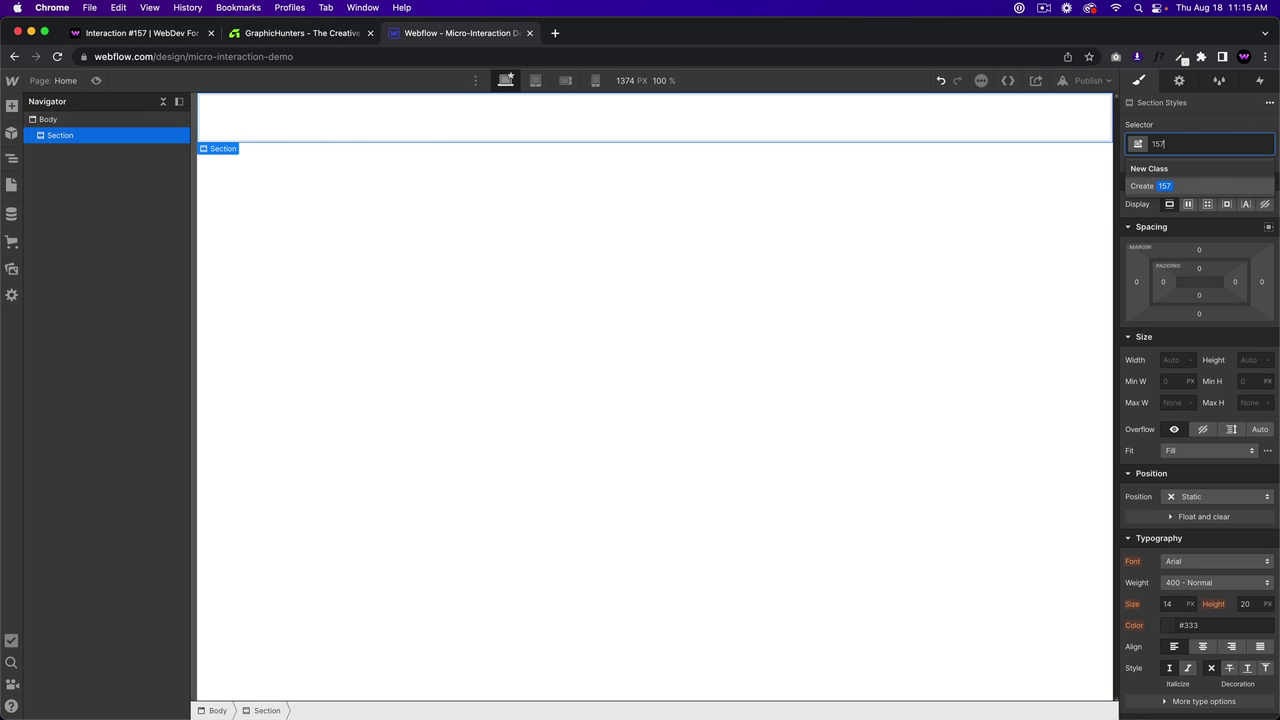
pyautogui.write('-section')
pyautogui.press('Return')
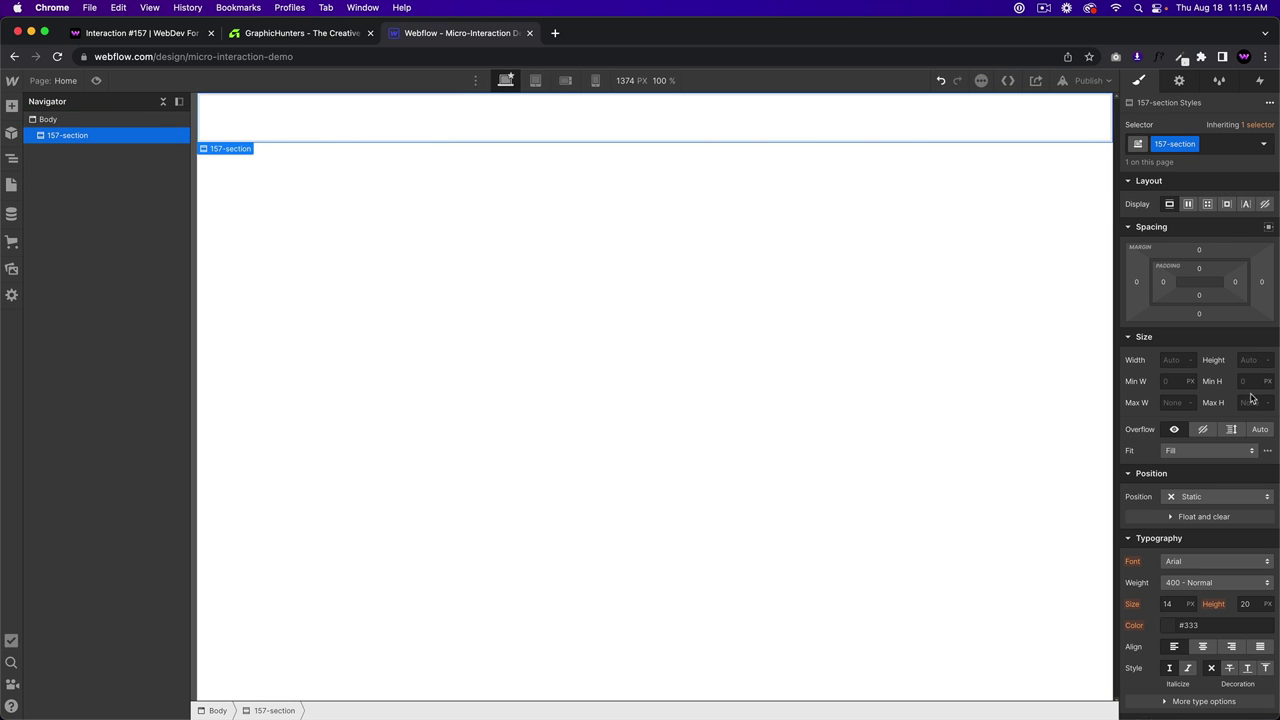
# Step: Give 157-section a minimum height of 100 VH and a horizontal flex layout with align and justify centered
pyautogui.click(1251, 380)
pyautogui.write('100vh')
pyautogui.press('Return')
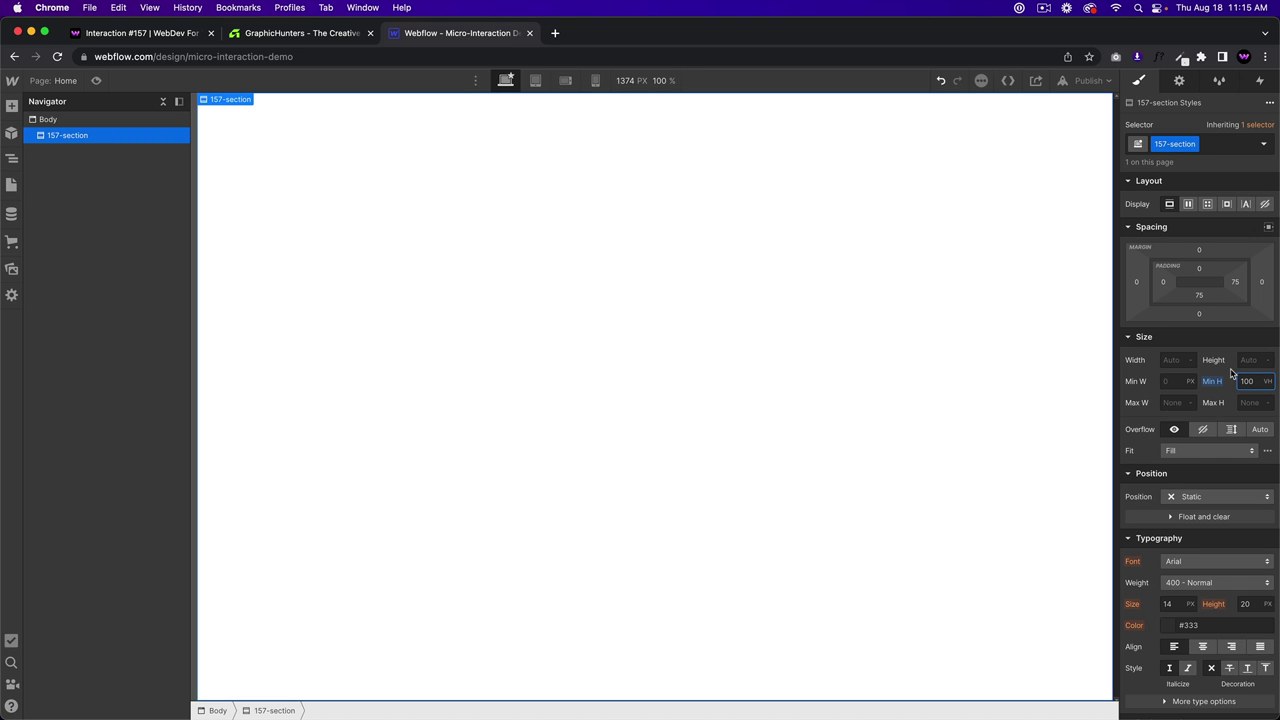
pyautogui.click(1188, 204)
pyautogui.click(1194, 257)
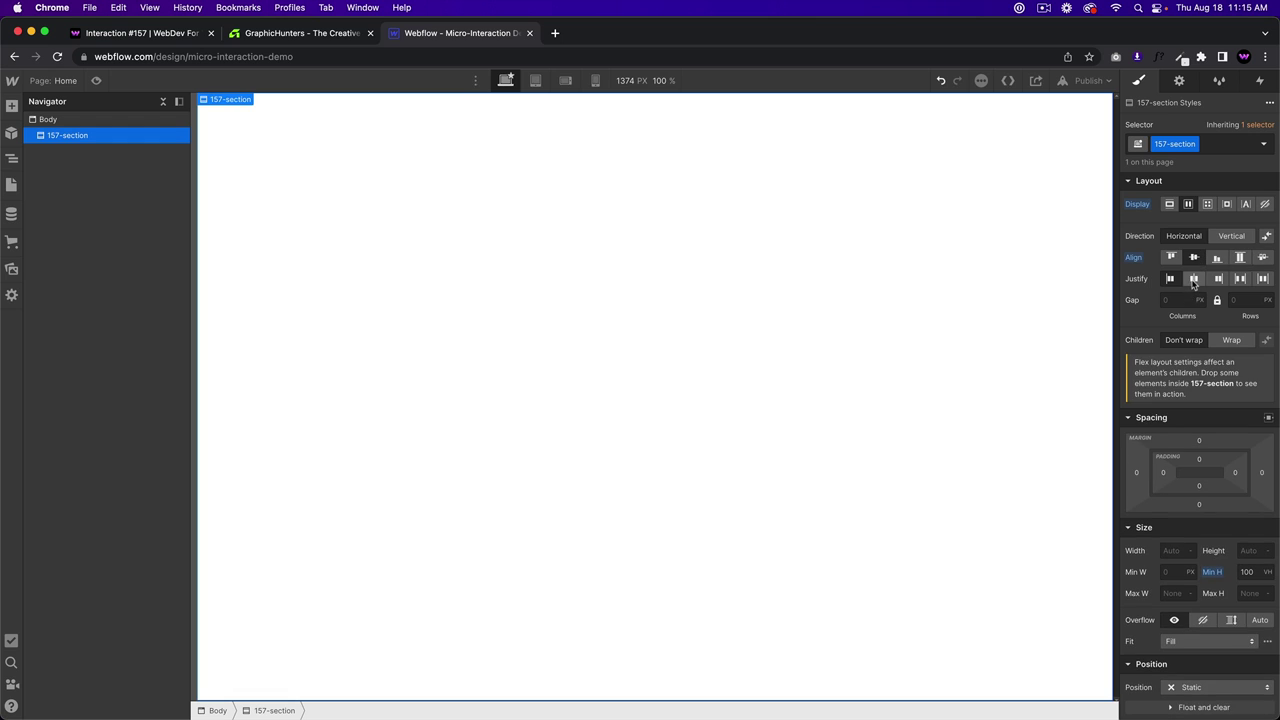
pyautogui.click(1194, 279)
# Step: Add a link block inside 157-section and give it the class 157-image-wrapper
pyautogui.press('super+e')
pyautogui.write('link block')
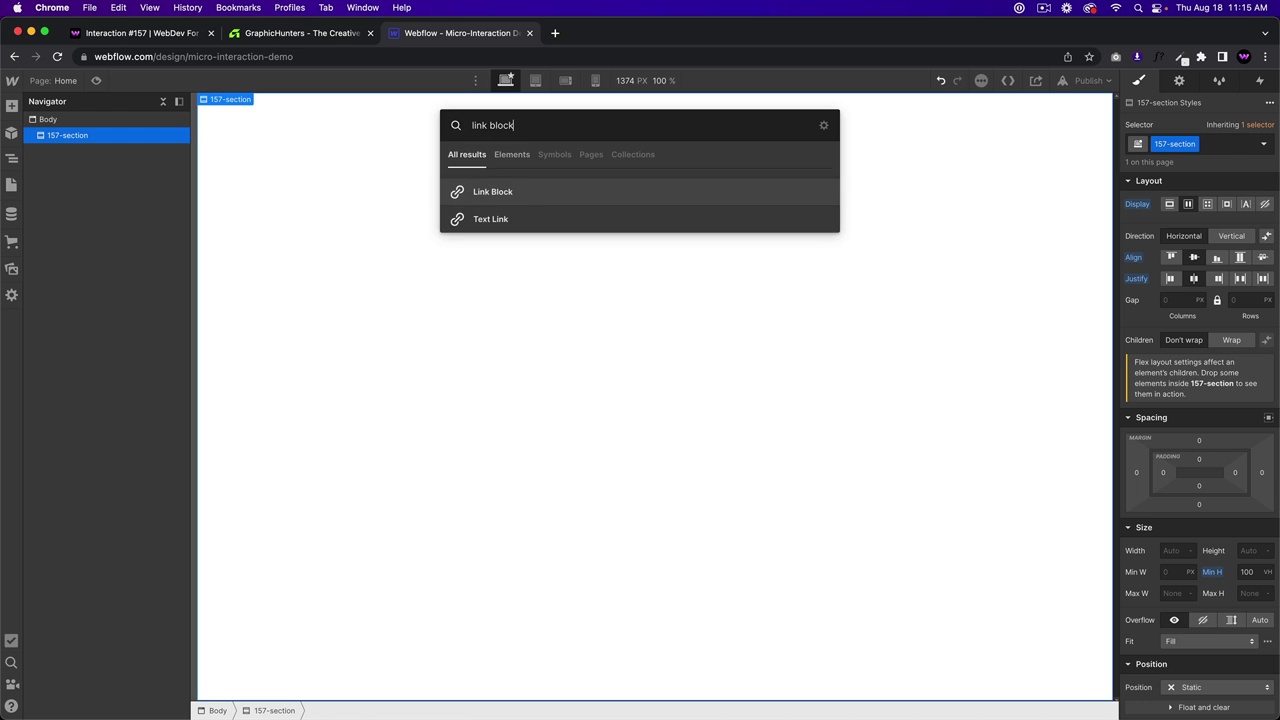
pyautogui.press('Return')
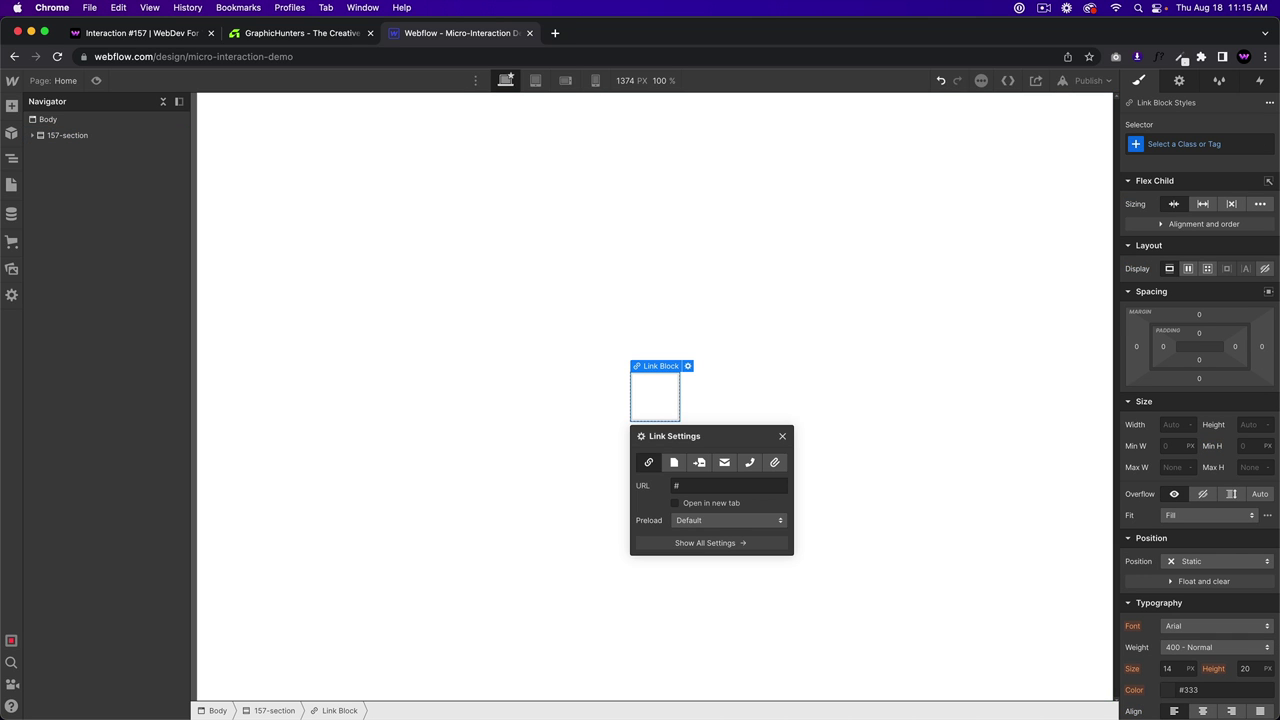
pyautogui.click(1160, 146)
pyautogui.write('157-')
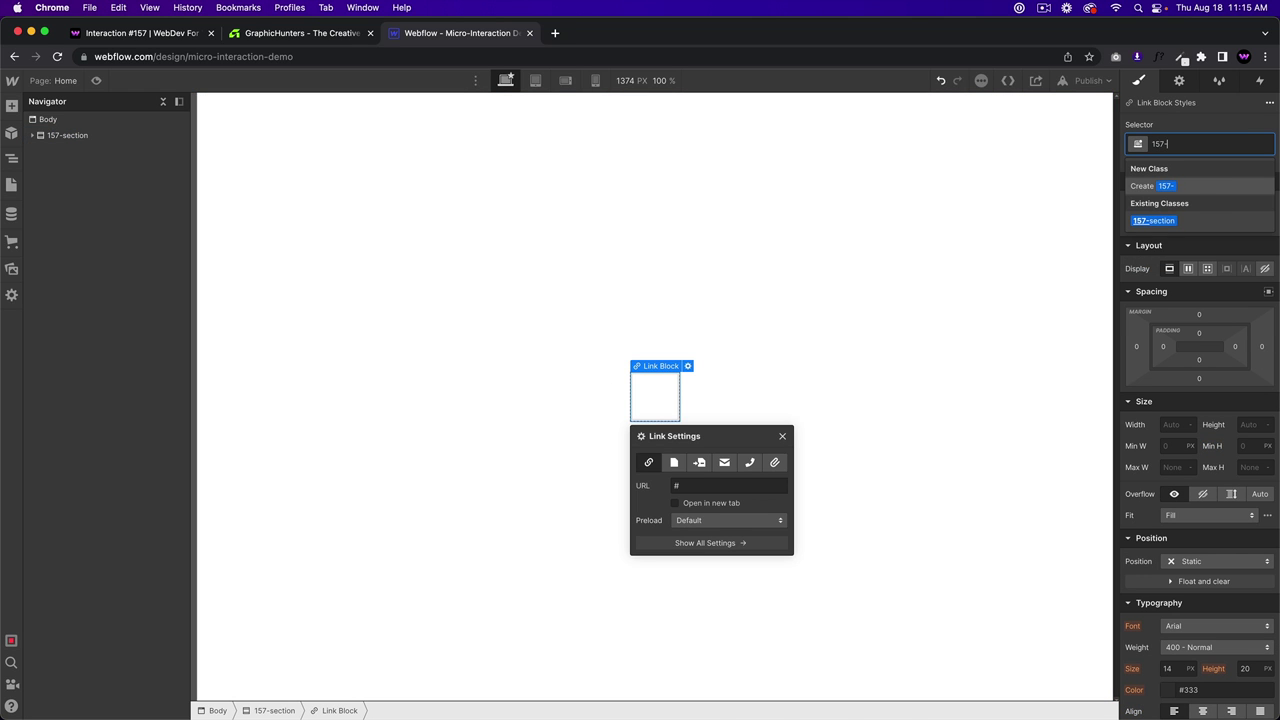
pyautogui.write('image-wrapp')
pyautogui.press('Return')
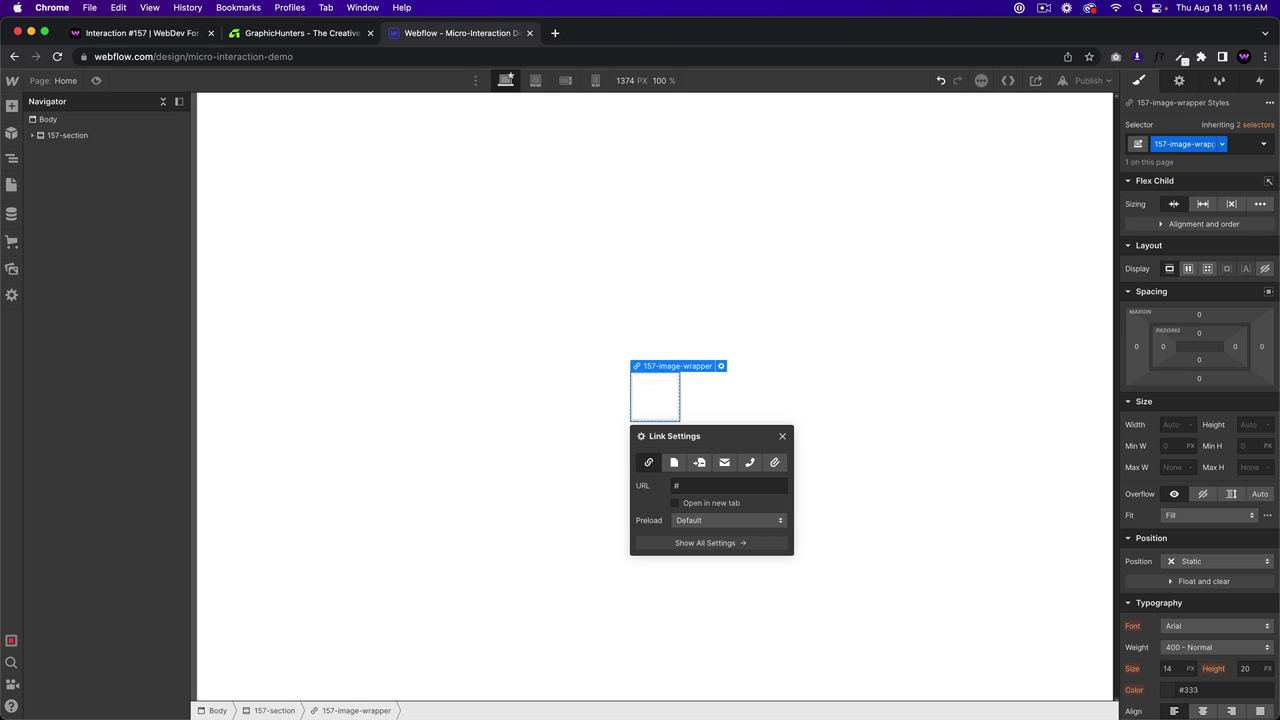
# Step: Set the image wrapper's width and height to 500 px each
pyautogui.click(1173, 424)
pyautogui.write('500')
pyautogui.press('Tab')
pyautogui.write('500')
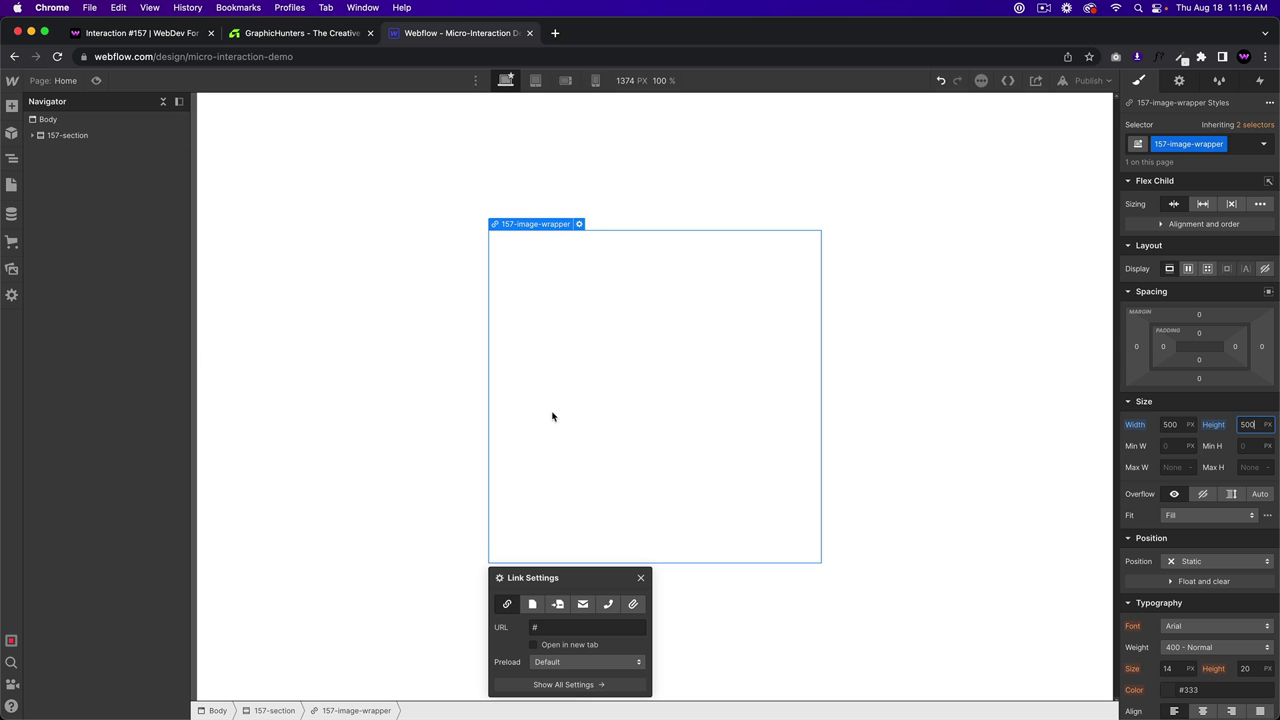
# Step: Add a background image to 157-image-wrapper, using the purple lake photo with the tree from the assets
pyautogui.scroll(-5, 1193, 537)
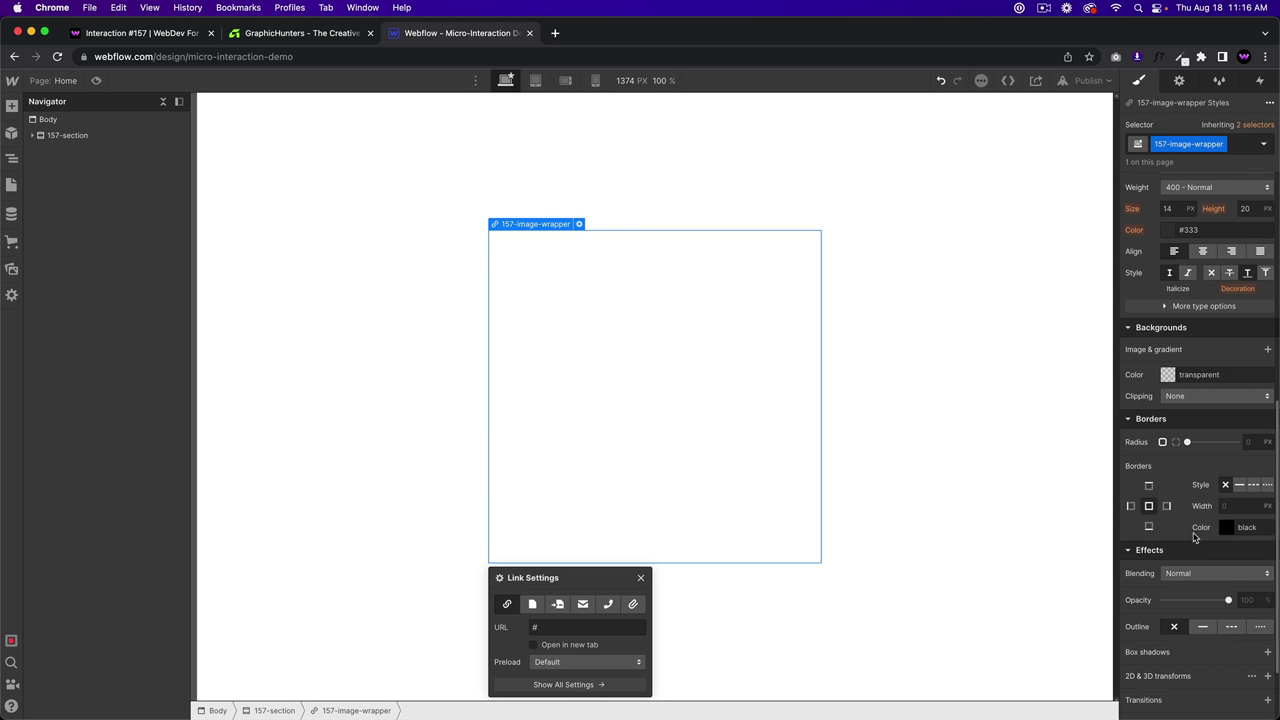
pyautogui.click(12, 268)
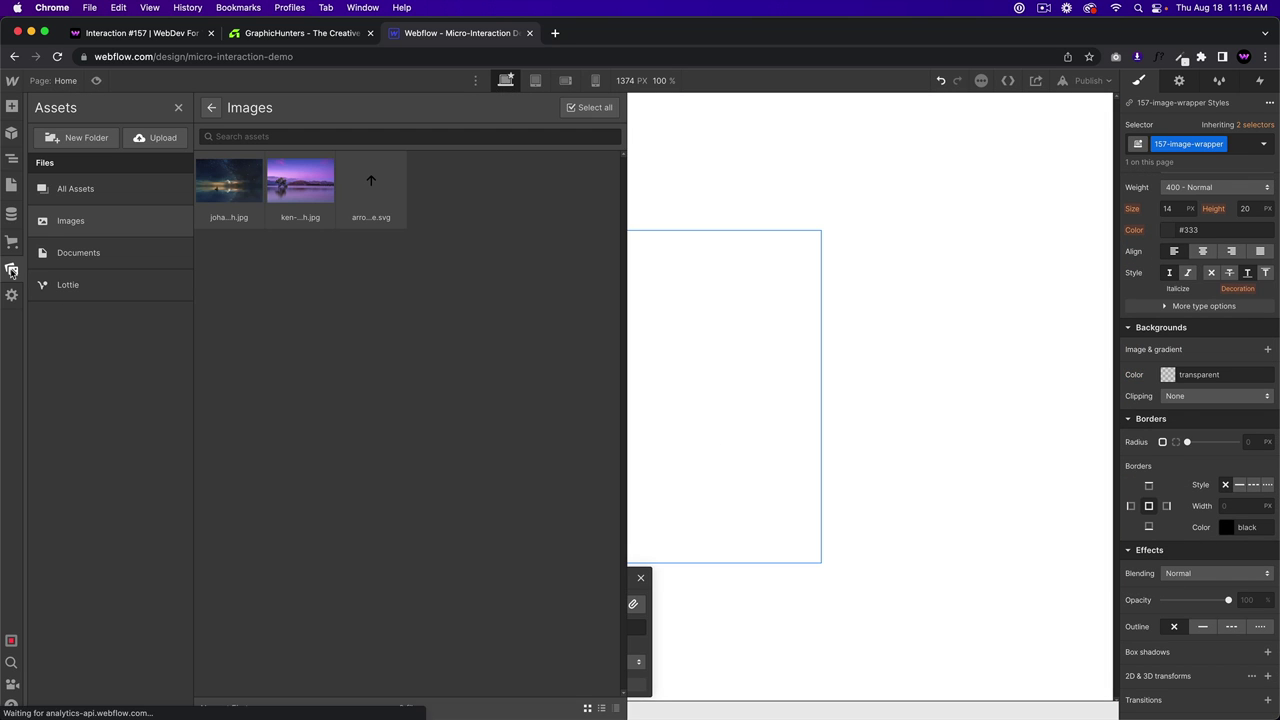
pyautogui.click(732, 351)
pyautogui.click(1267, 349)
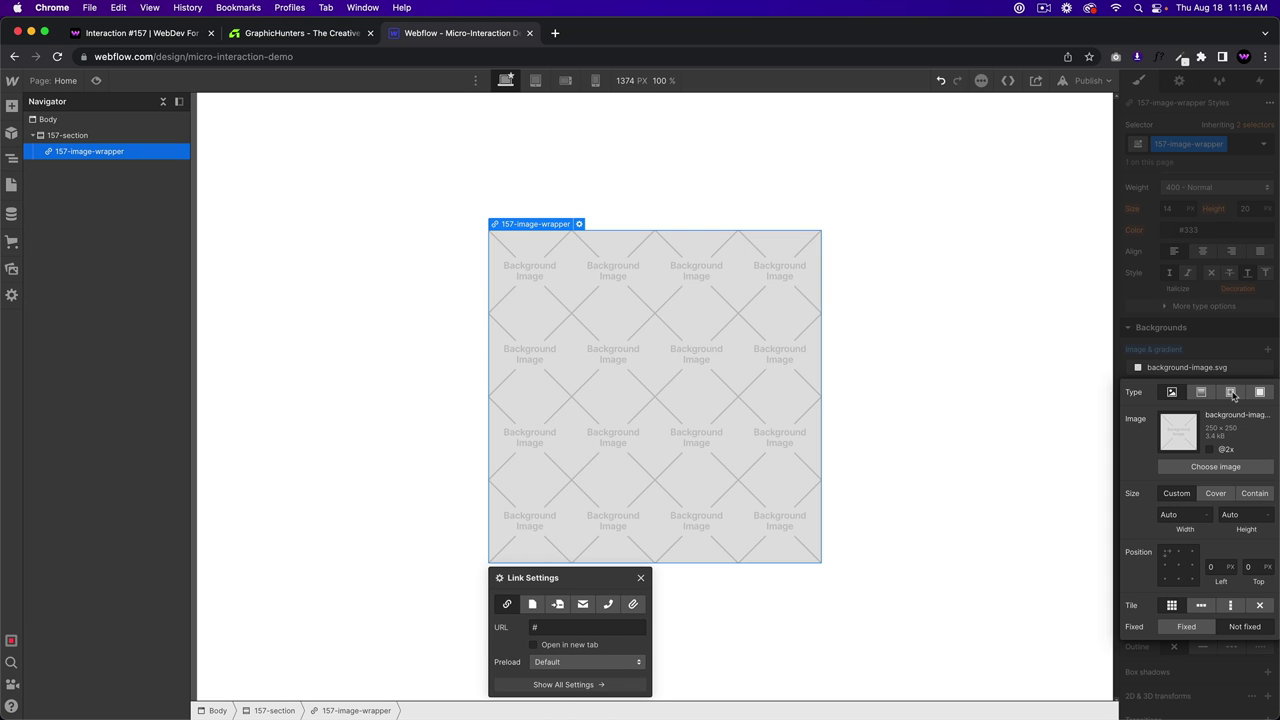
pyautogui.click(1211, 466)
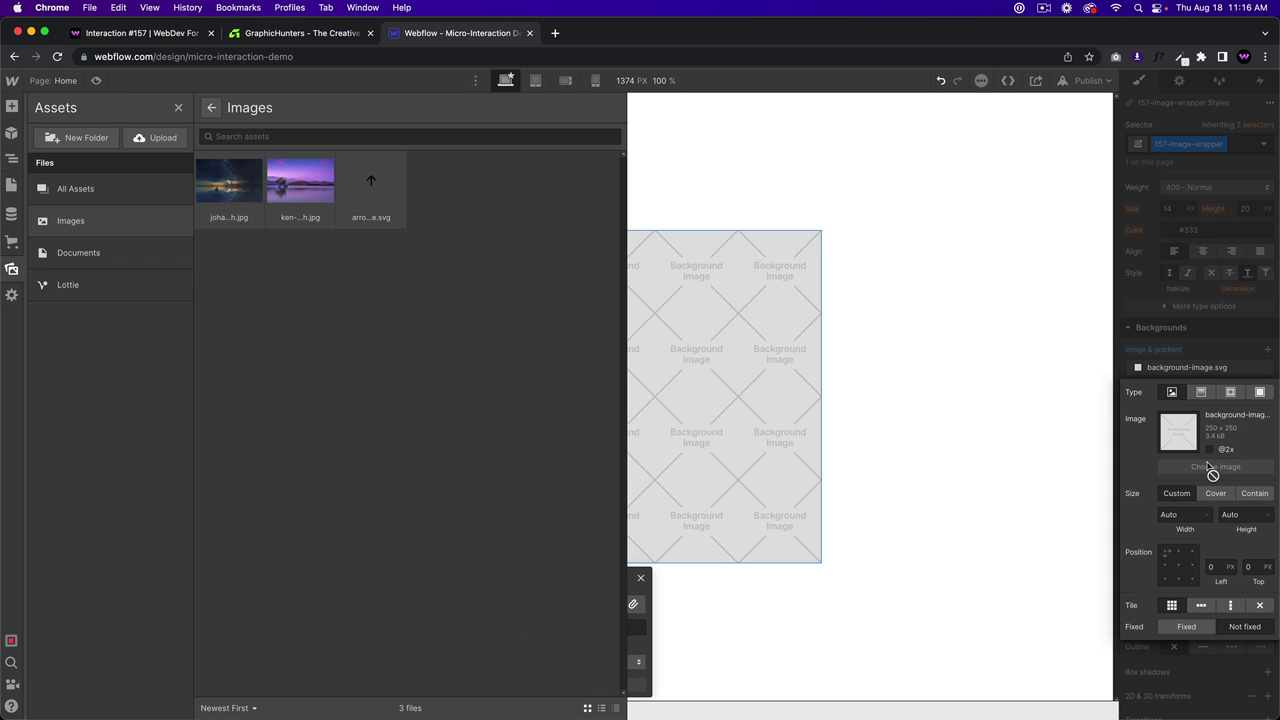
pyautogui.click(297, 190)
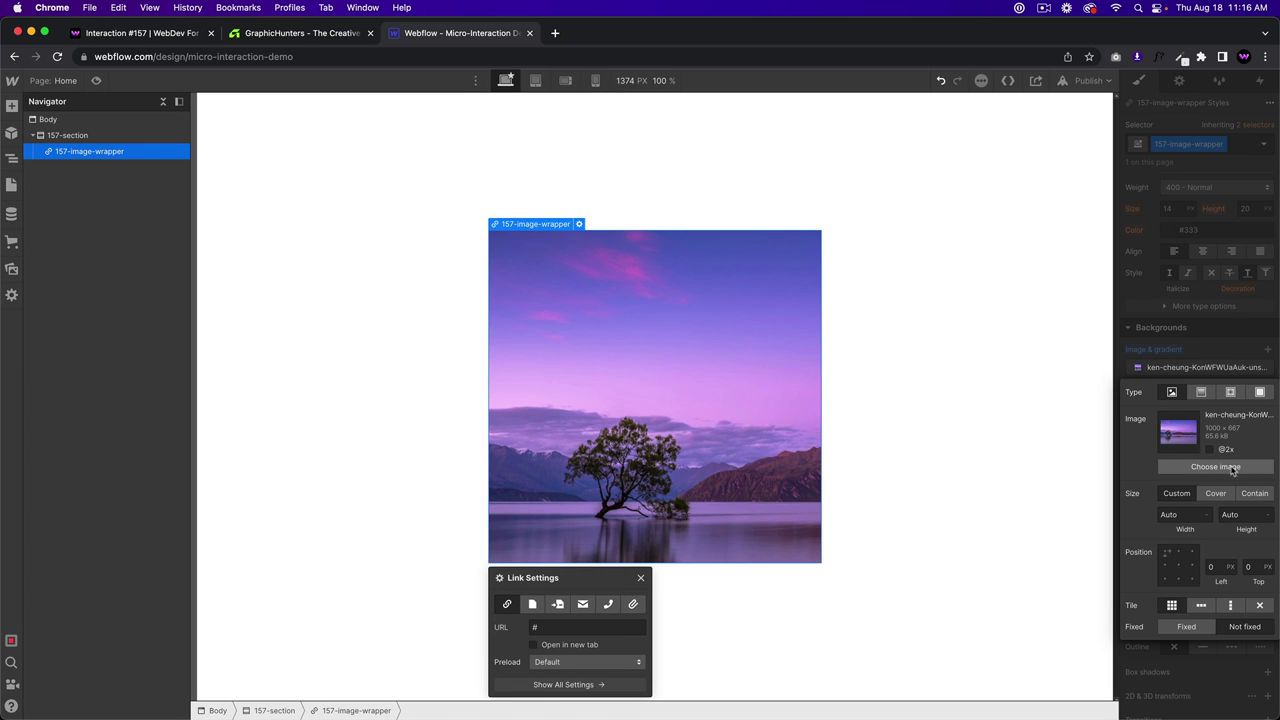
# Step: Set the wrapper's background image to cover, centered at 50% left and 50% top, without tiling
pyautogui.click(1216, 494)
pyautogui.click(1180, 567)
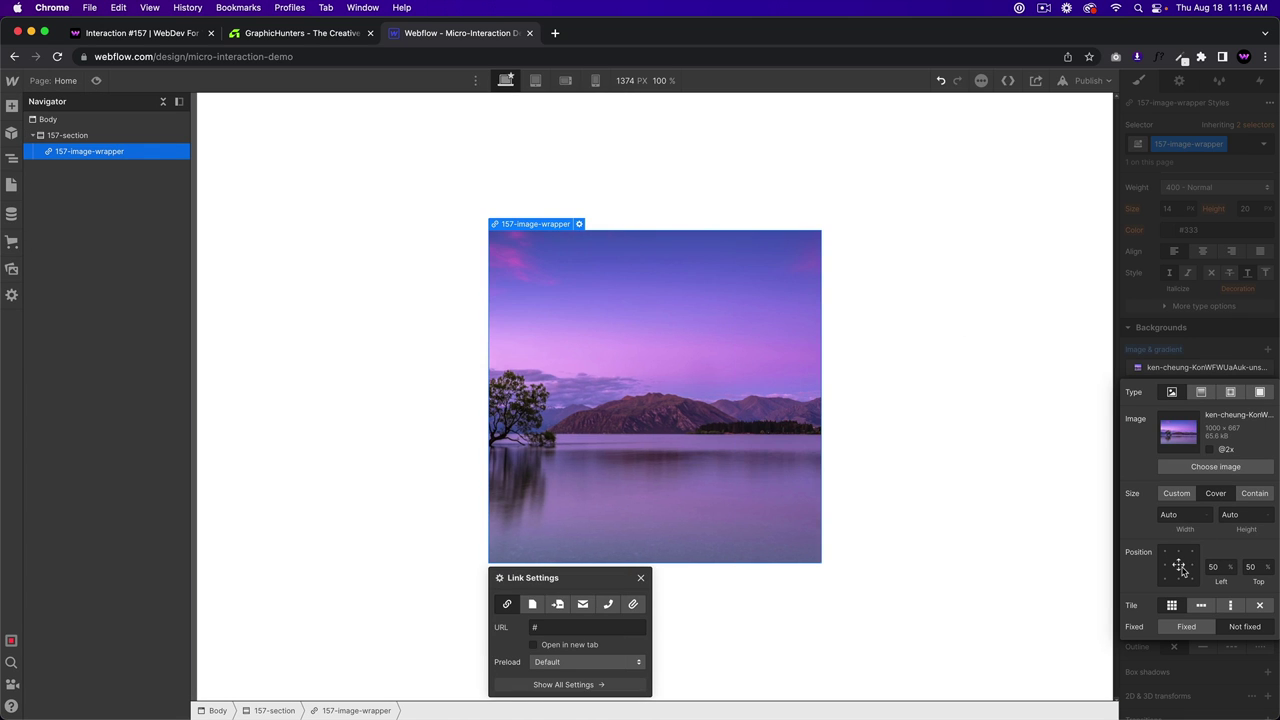
pyautogui.click(1259, 605)
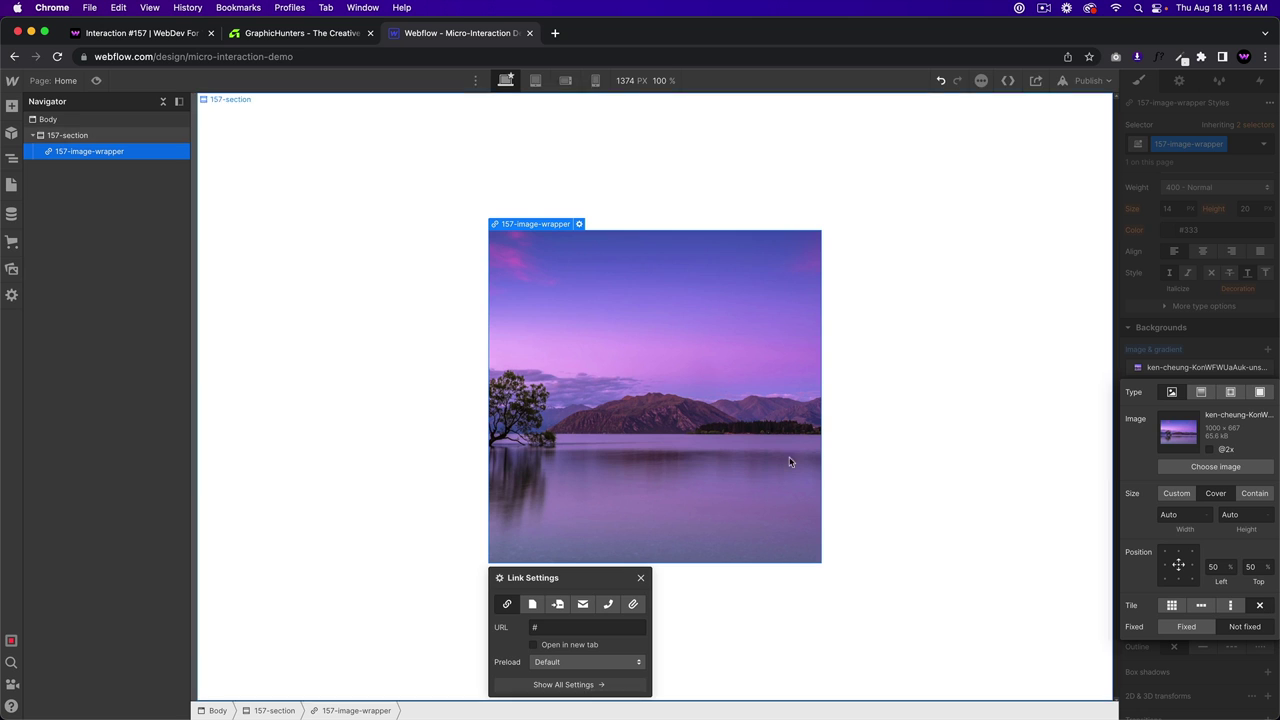
pyautogui.click(1078, 366)
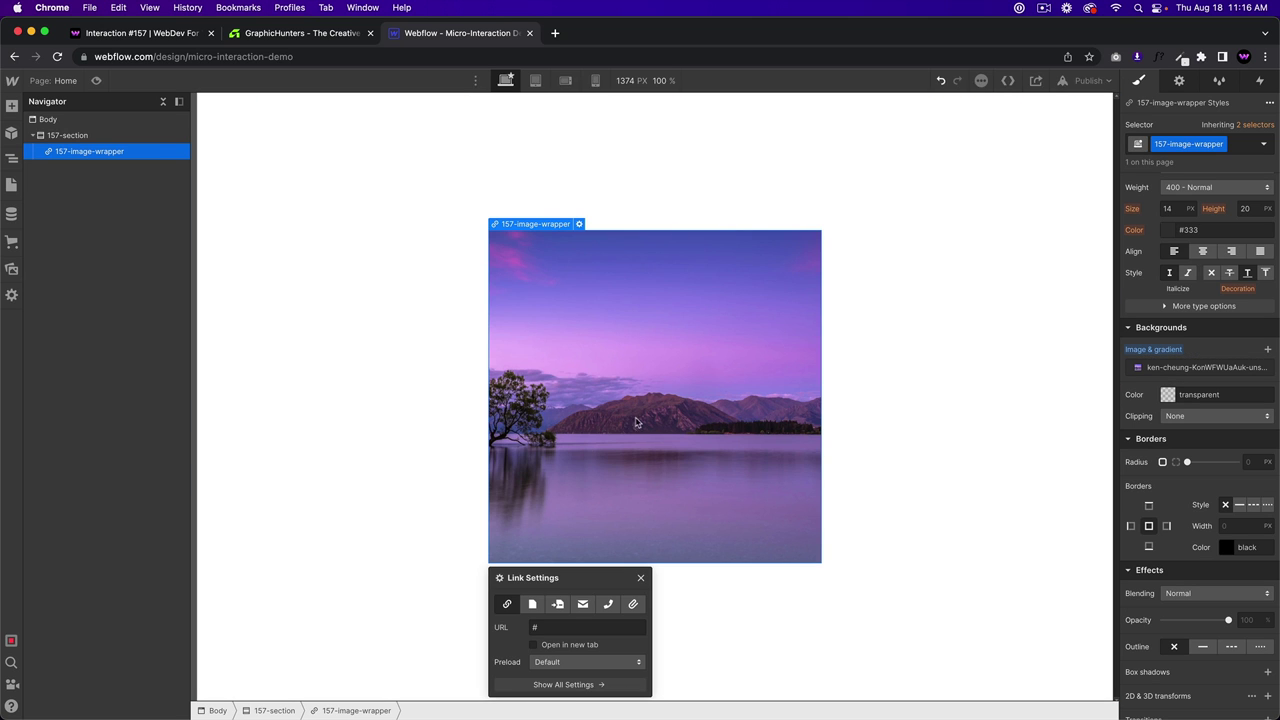
# Step: Set the border radius to 50% for the hover state of 157-image-wrapper
pyautogui.click(1263, 145)
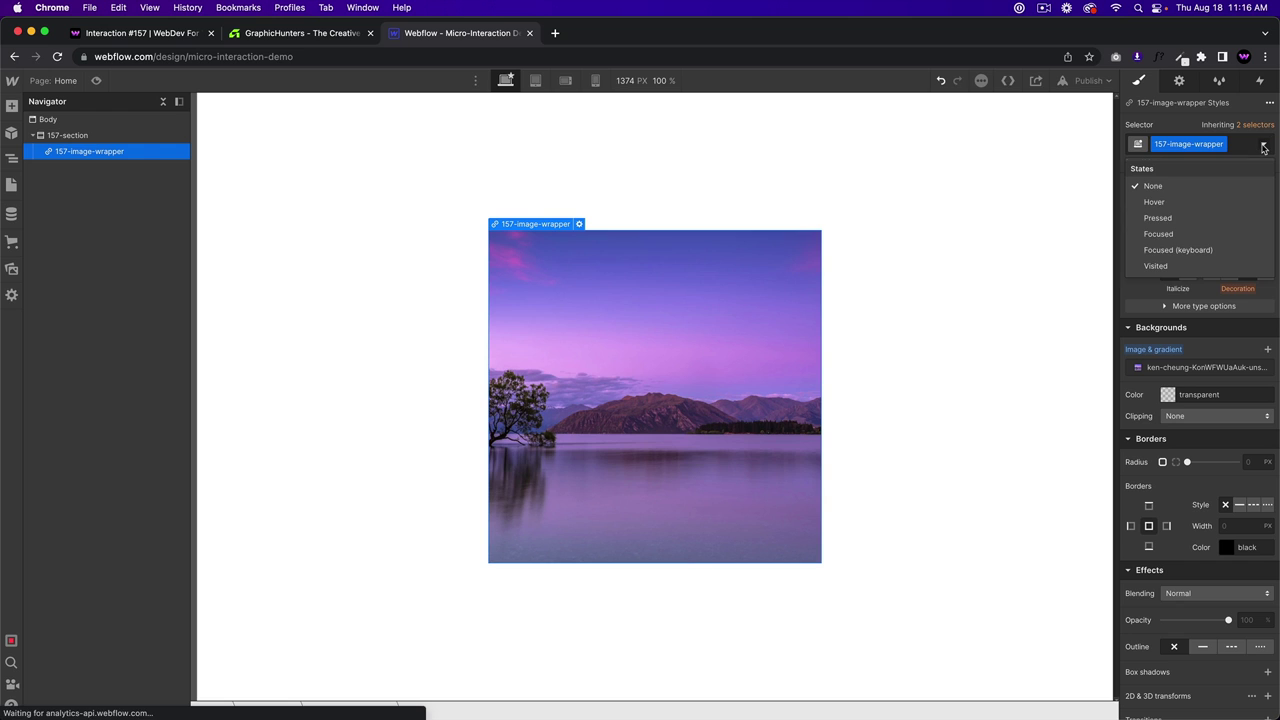
pyautogui.click(1155, 203)
pyautogui.scroll(-3, 1203, 408)
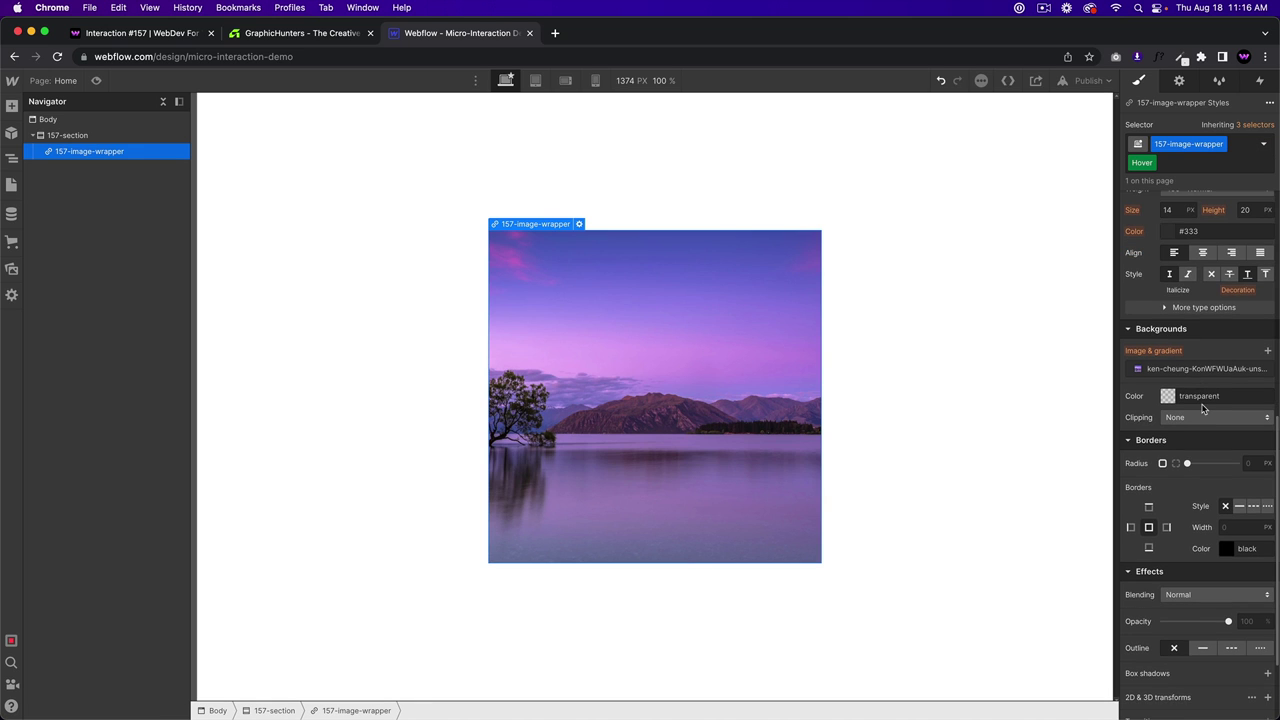
pyautogui.click(1250, 348)
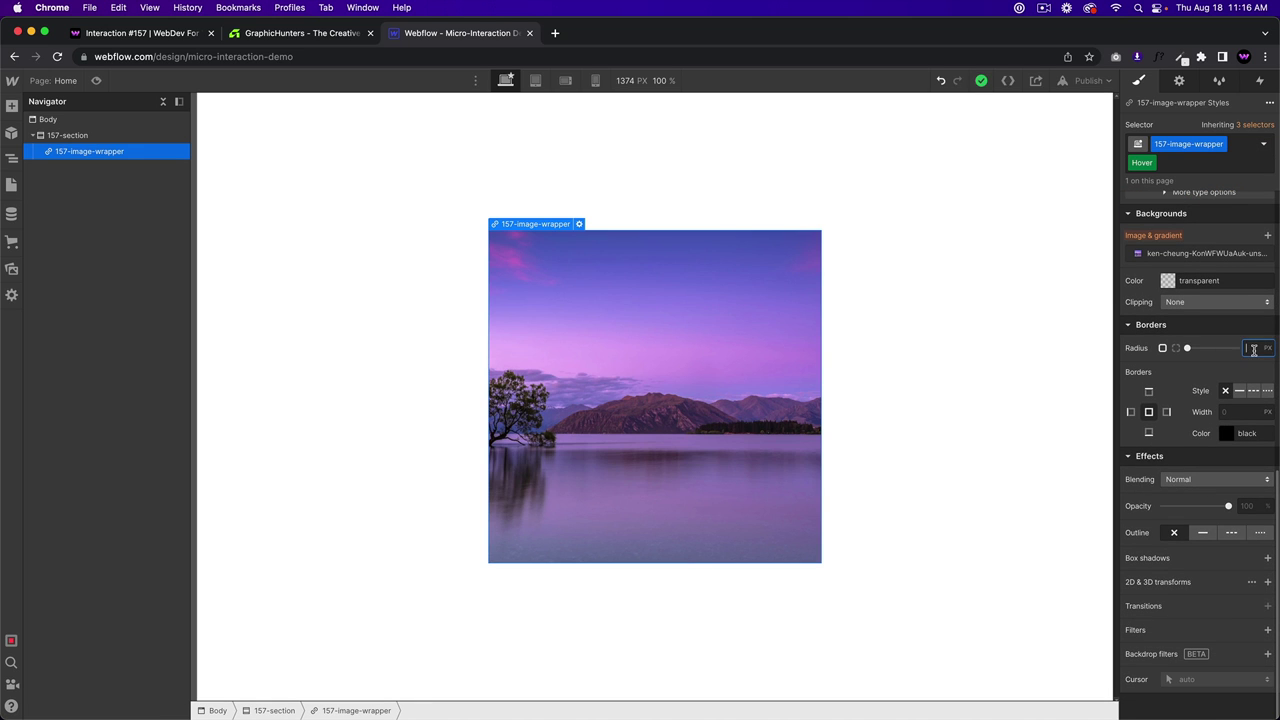
pyautogui.write('50%')
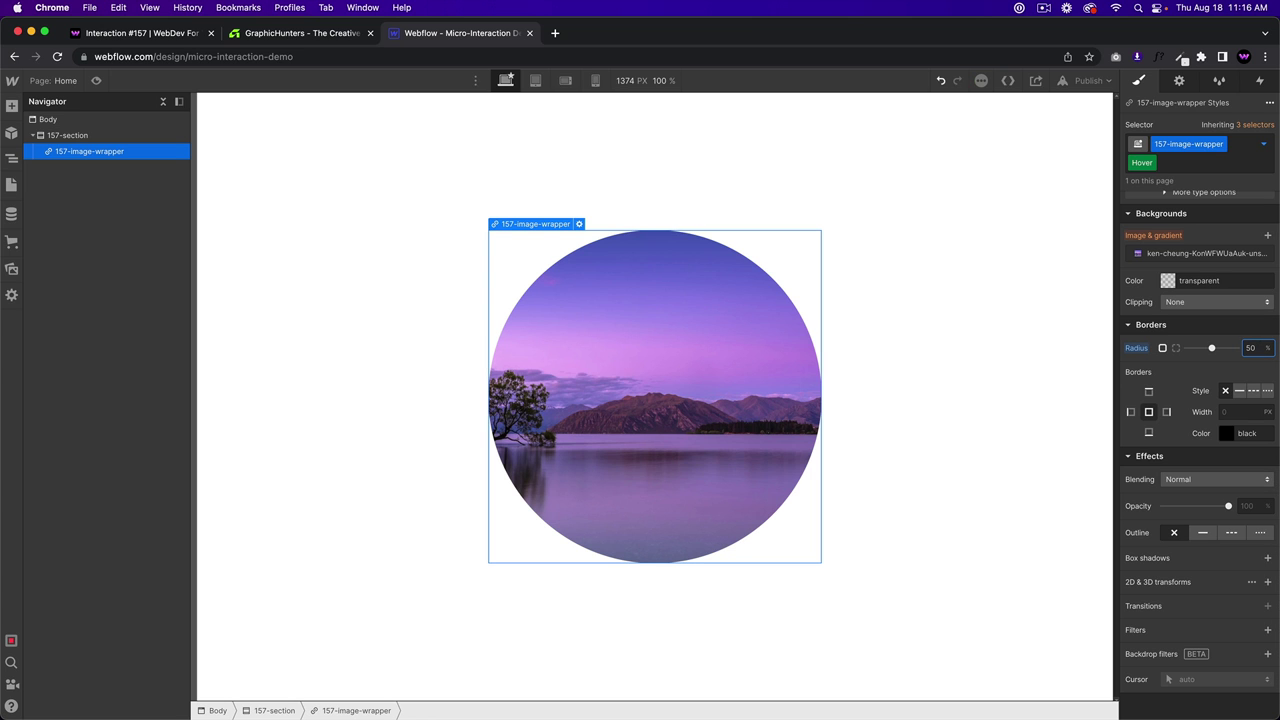
pyautogui.scroll(5, 1203, 305)
pyautogui.scroll(-1, 1193, 437)
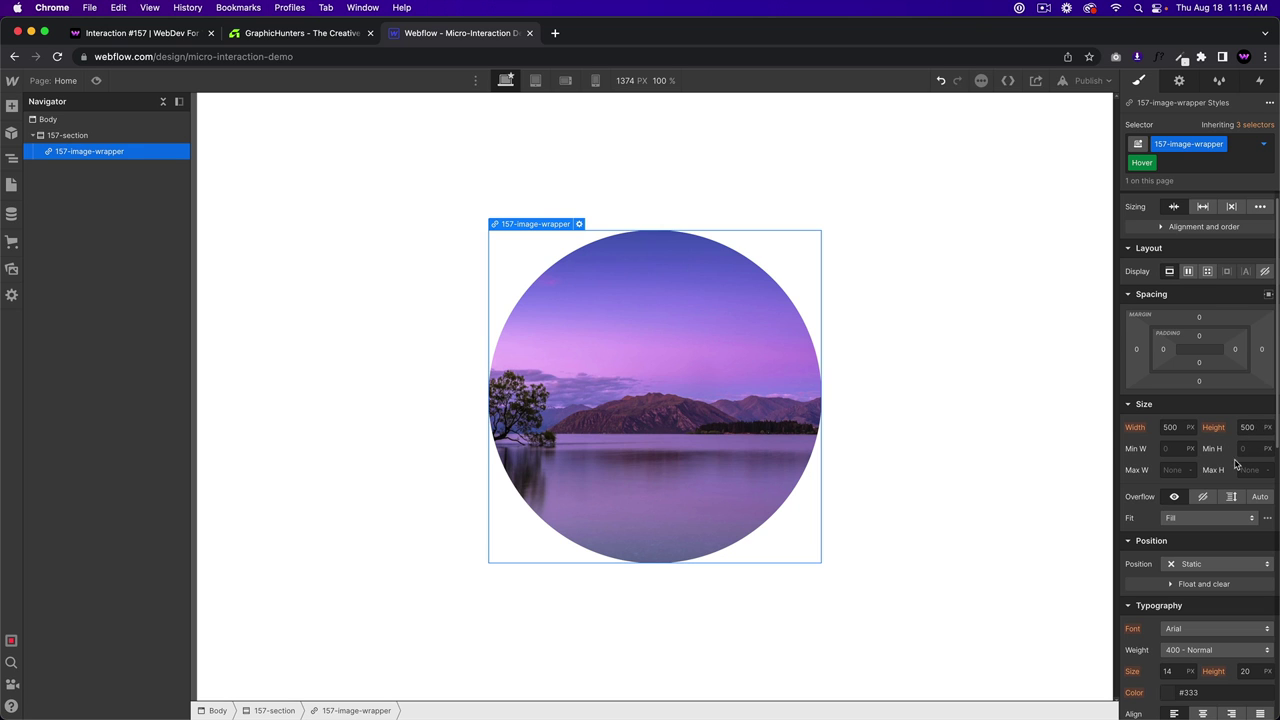
pyautogui.scroll(-3, 1236, 463)
pyautogui.scroll(-15, 1222, 590)
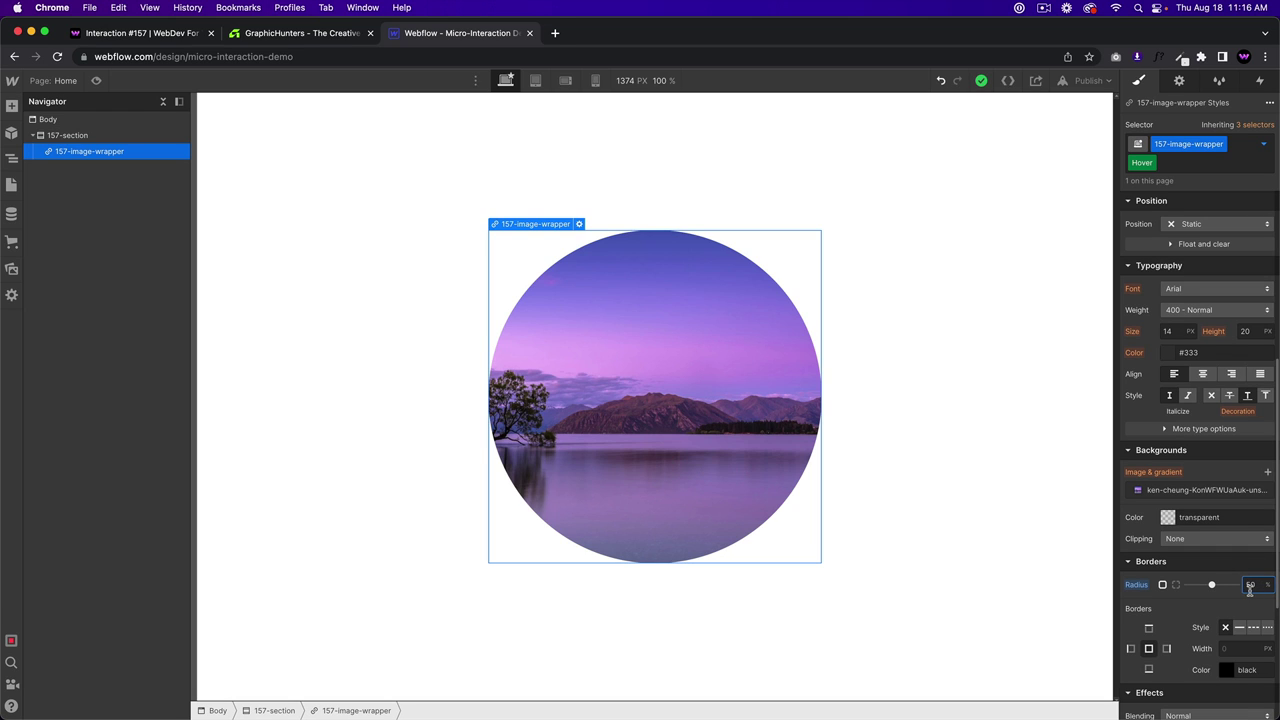
# Step: Review 157-image-wrapper in its default and hover states, including the border radius set for hover
pyautogui.click(675, 380)
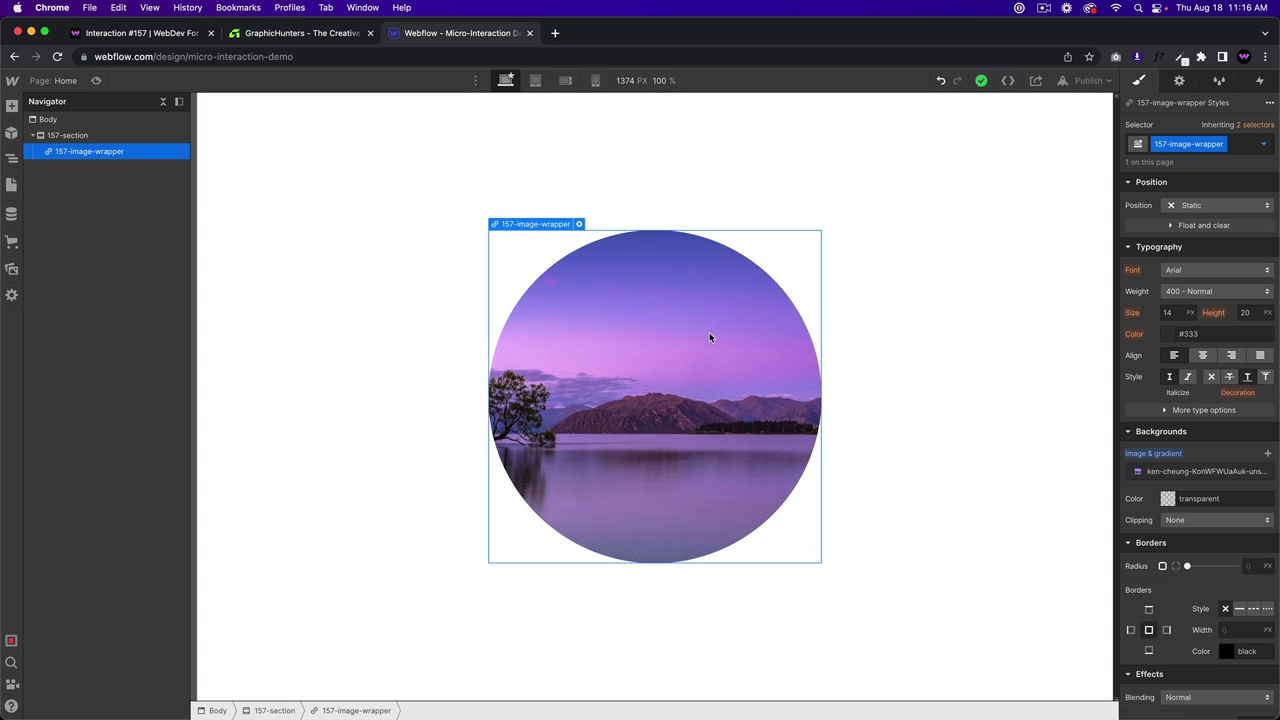
pyautogui.scroll(4, 1197, 226)
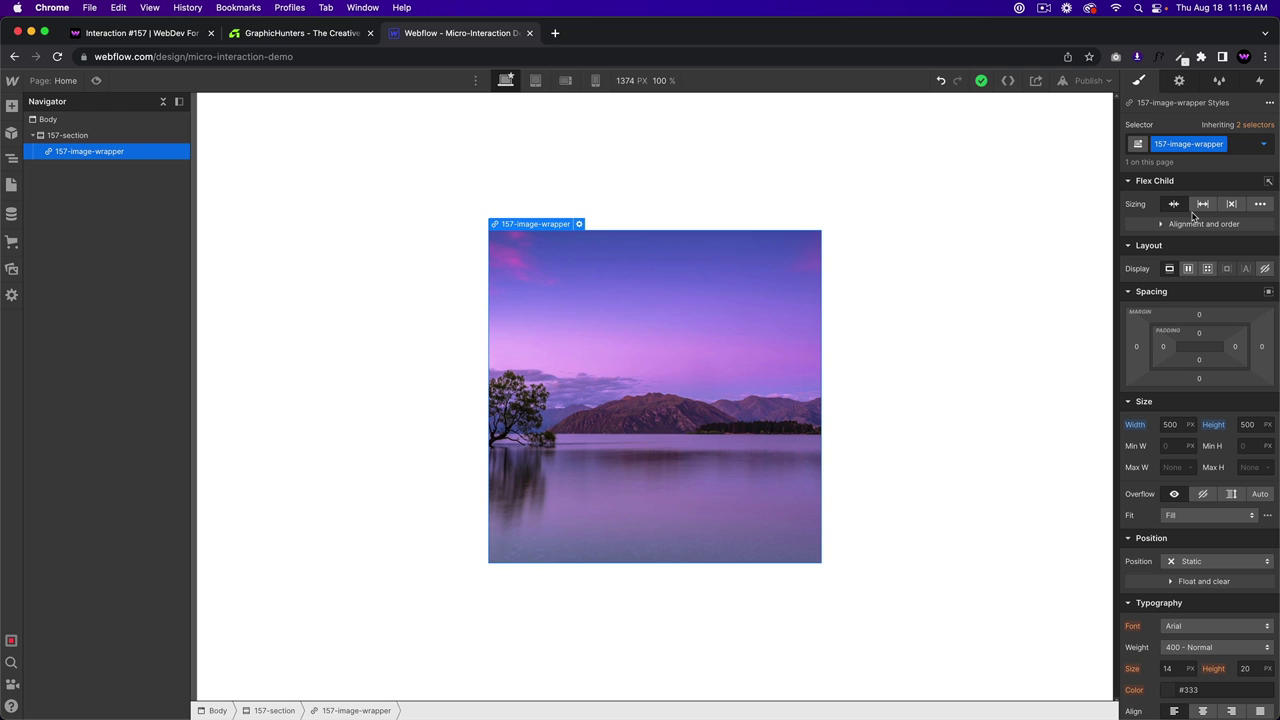
pyautogui.click(1264, 145)
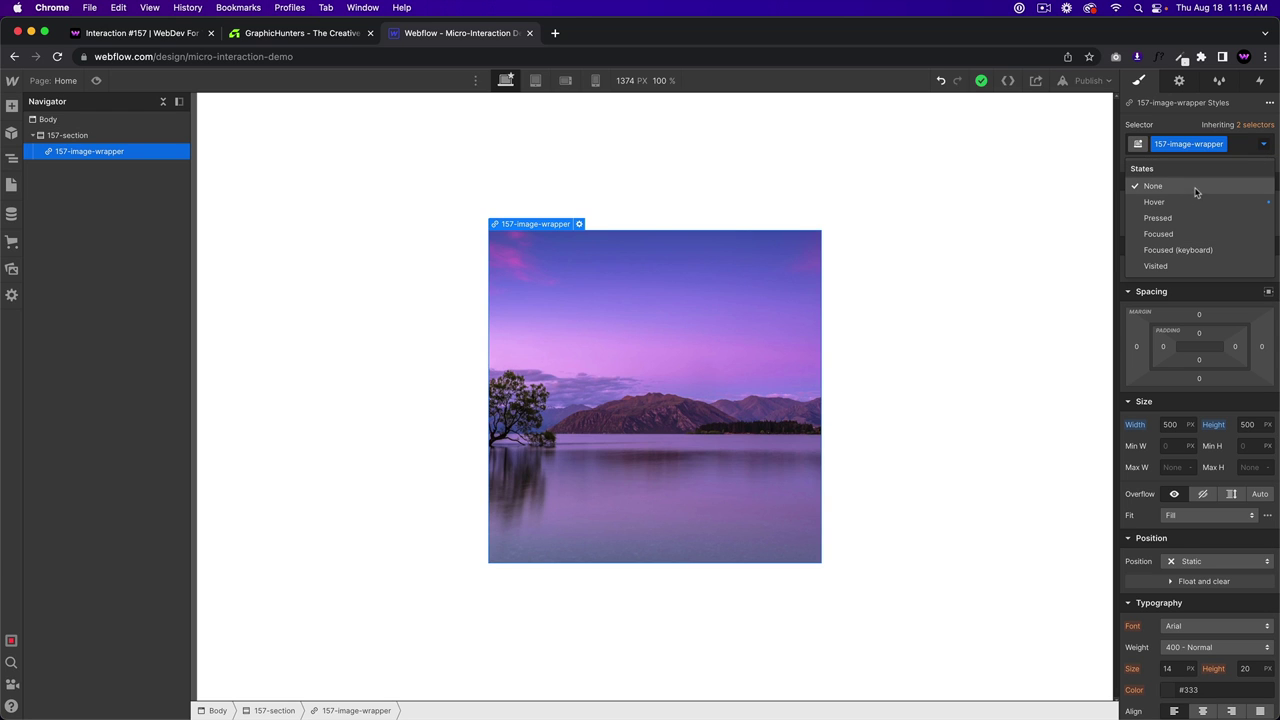
pyautogui.click(1158, 190)
pyautogui.click(1264, 145)
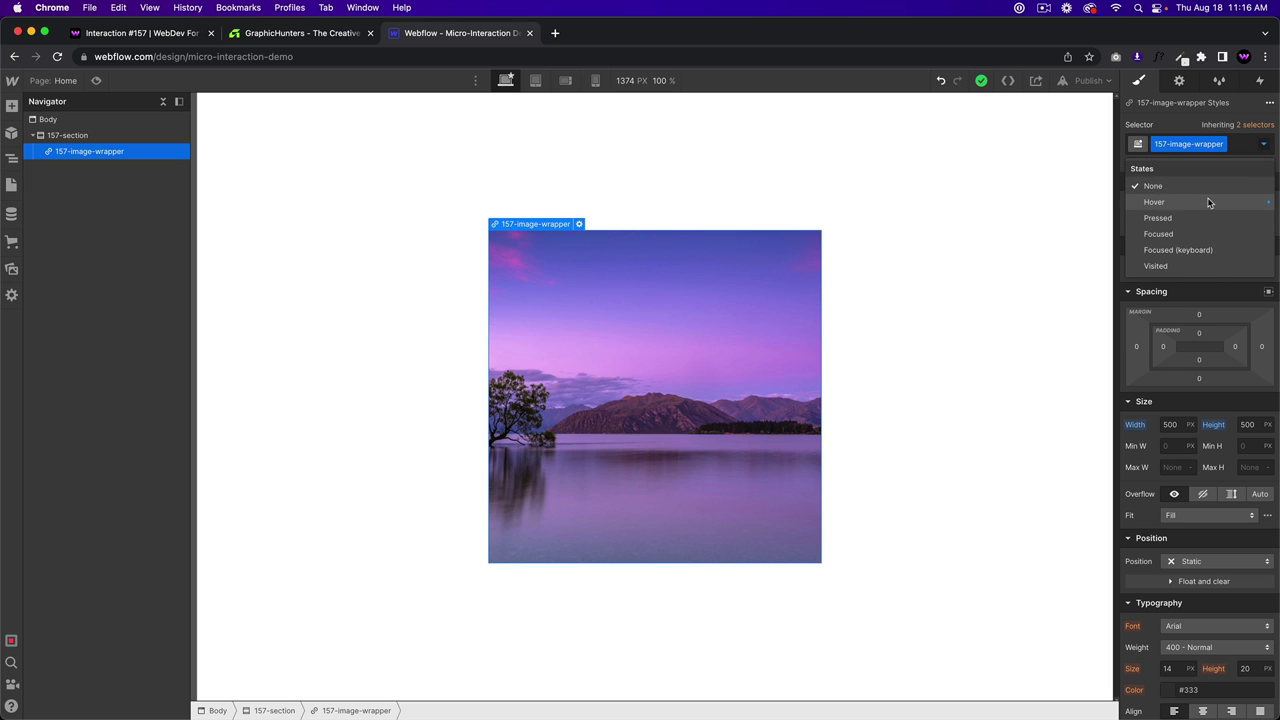
pyautogui.click(1211, 202)
pyautogui.scroll(-8, 1228, 480)
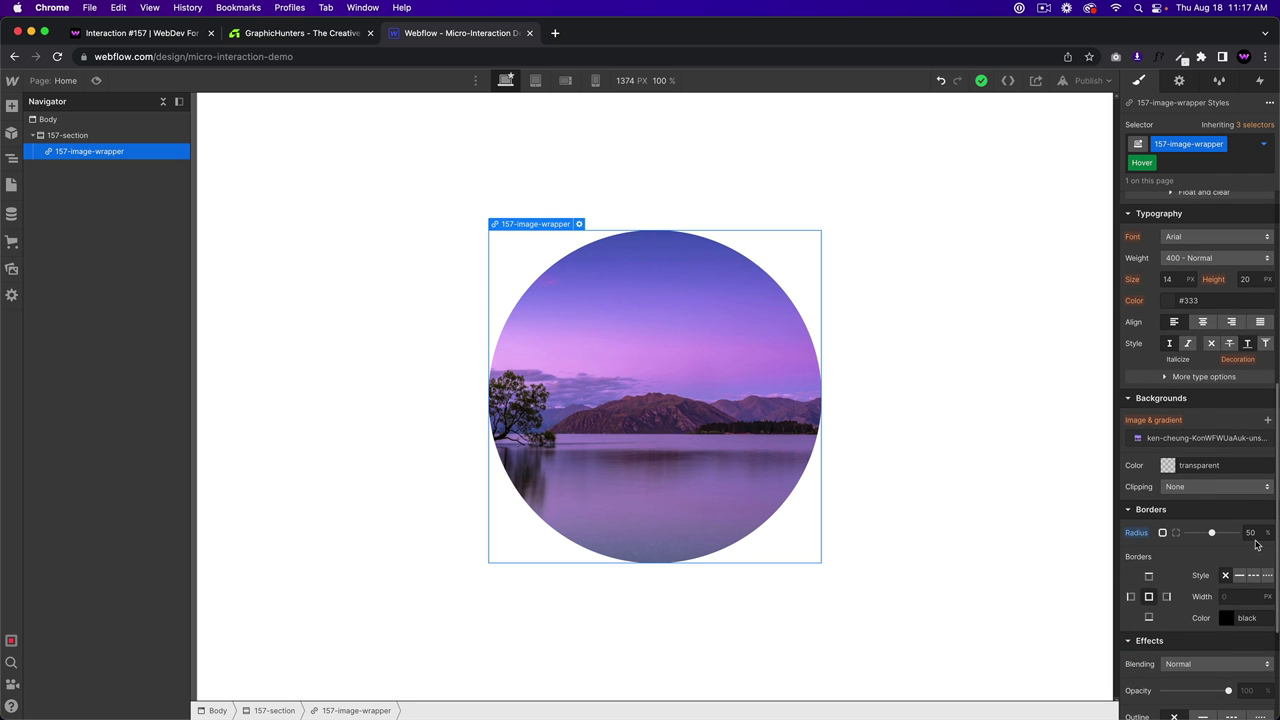
pyautogui.scroll(8, 1257, 545)
pyautogui.click(1264, 145)
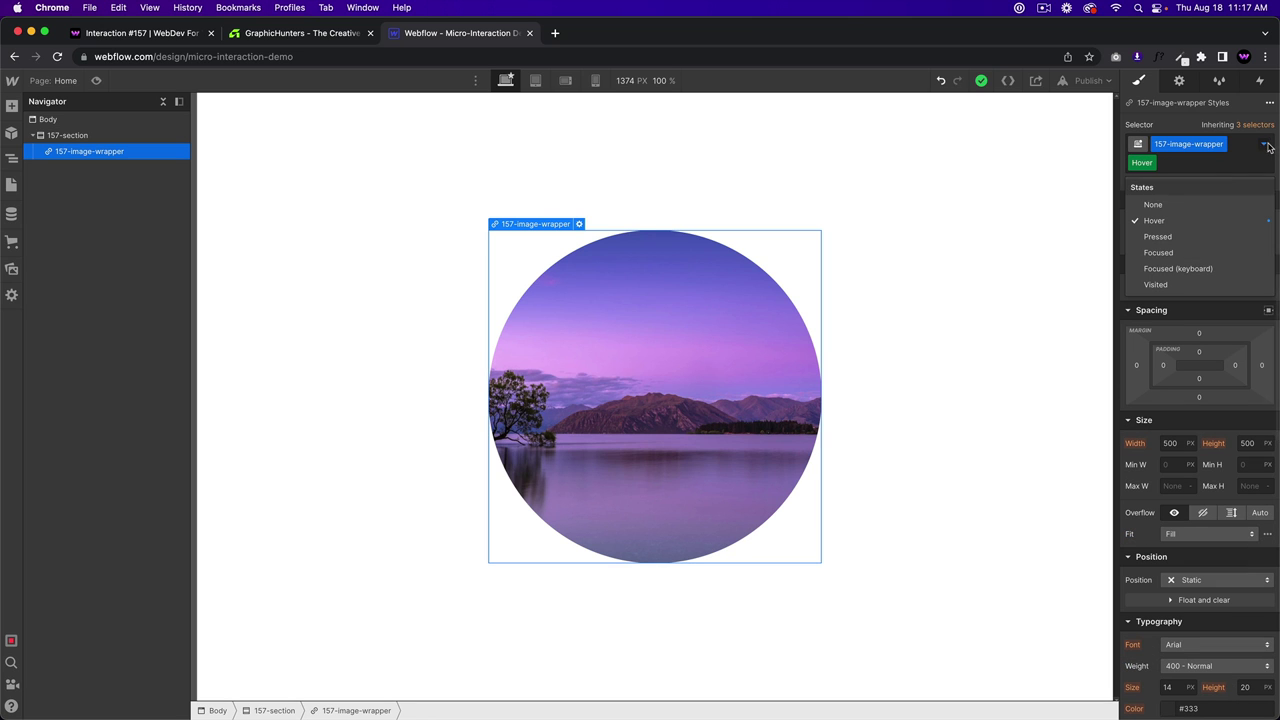
# Step: Add a border-radius transition to the default (None) state of 157-image-wrapper
pyautogui.click(1185, 203)
pyautogui.scroll(-8, 1178, 545)
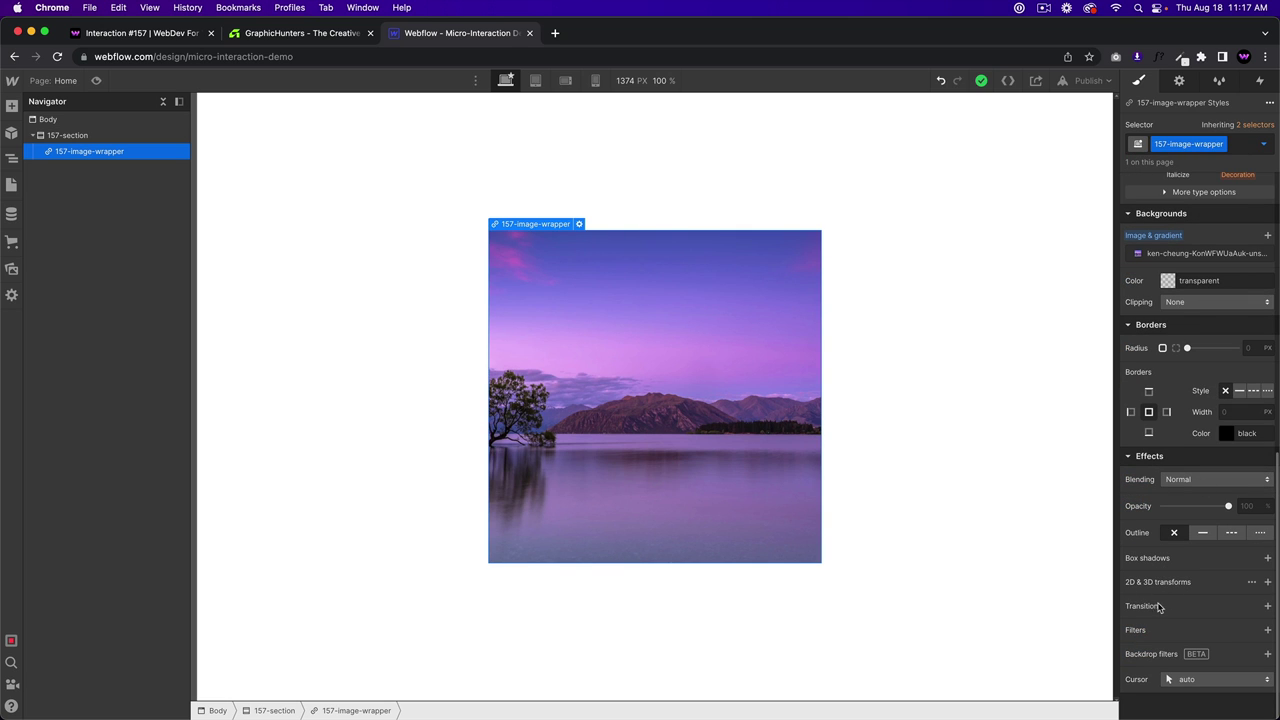
pyautogui.click(1267, 606)
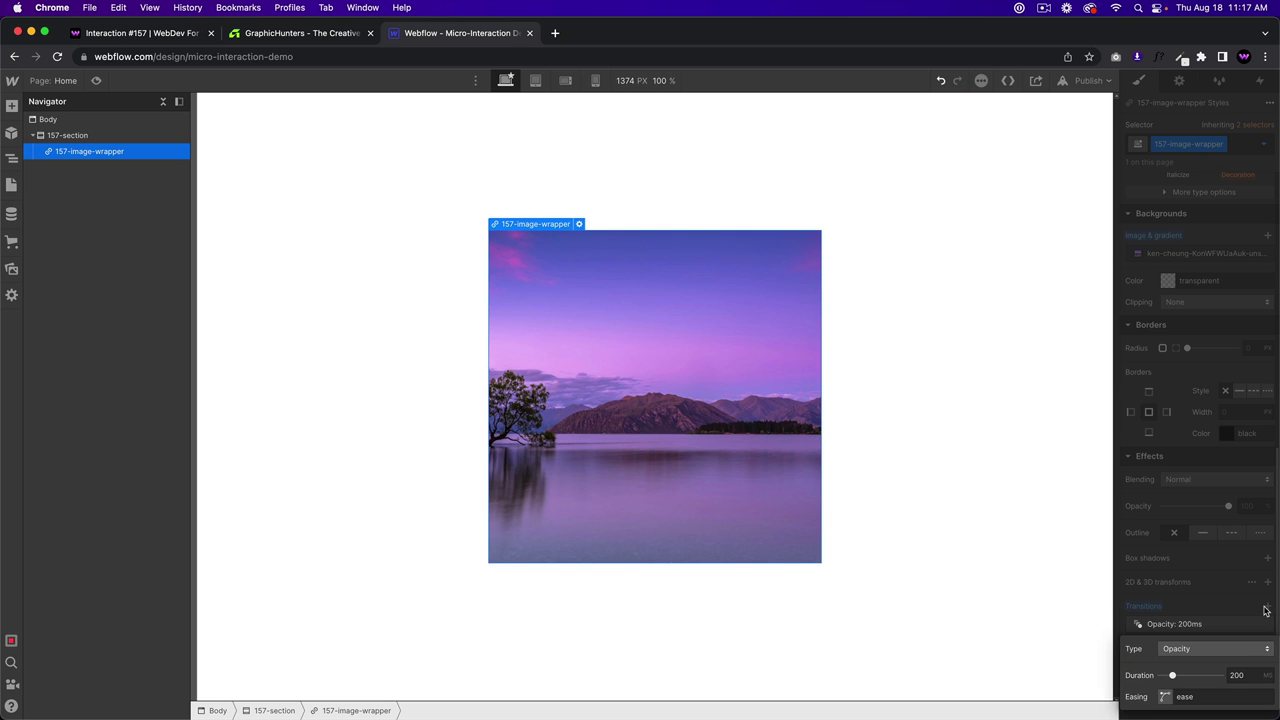
pyautogui.click(1222, 648)
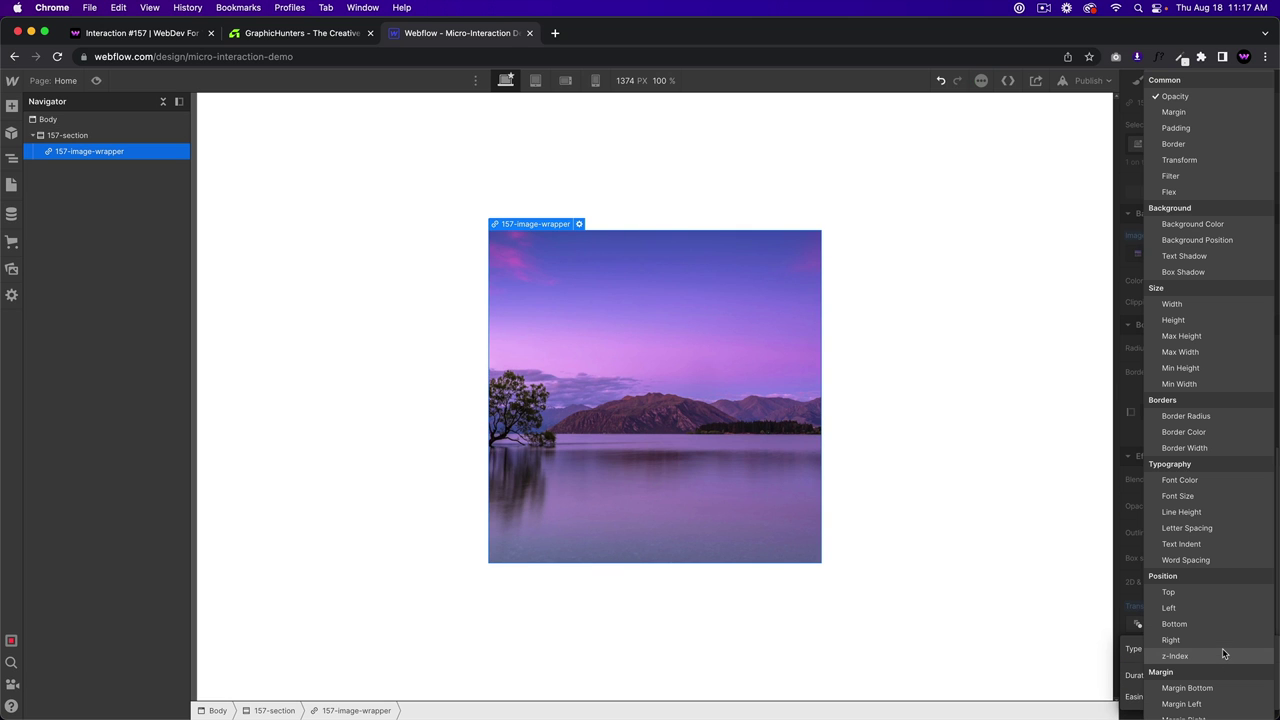
pyautogui.click(1184, 416)
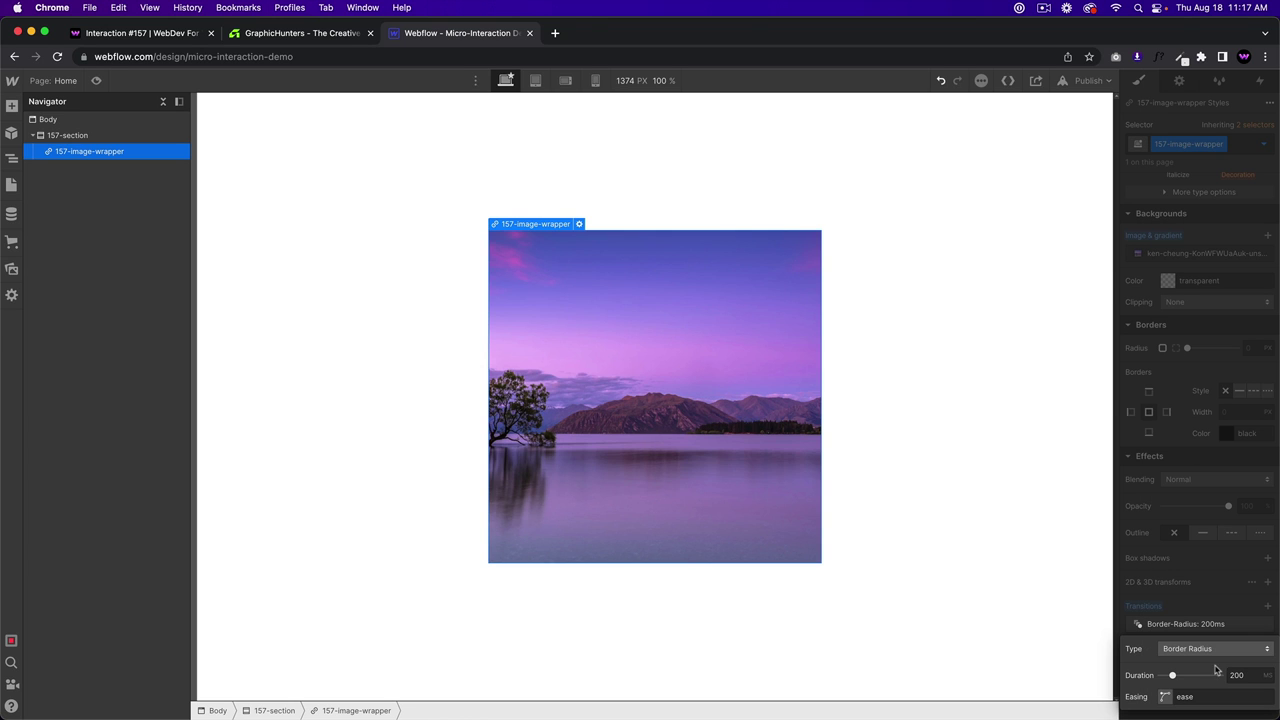
pyautogui.click(1250, 676)
pyautogui.click(831, 423)
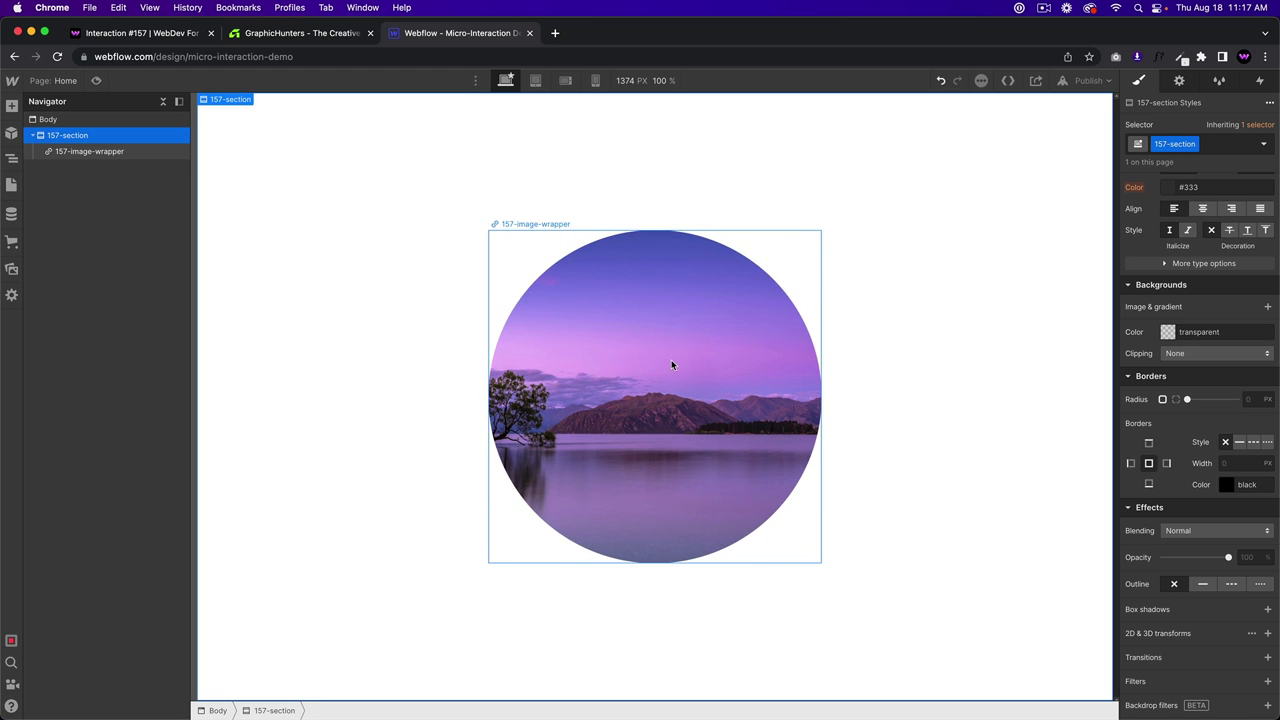
# Step: Check the View button in the Interaction #157 demo, and add a div block to 157-section beside the image wrapper
pyautogui.click(170, 38)
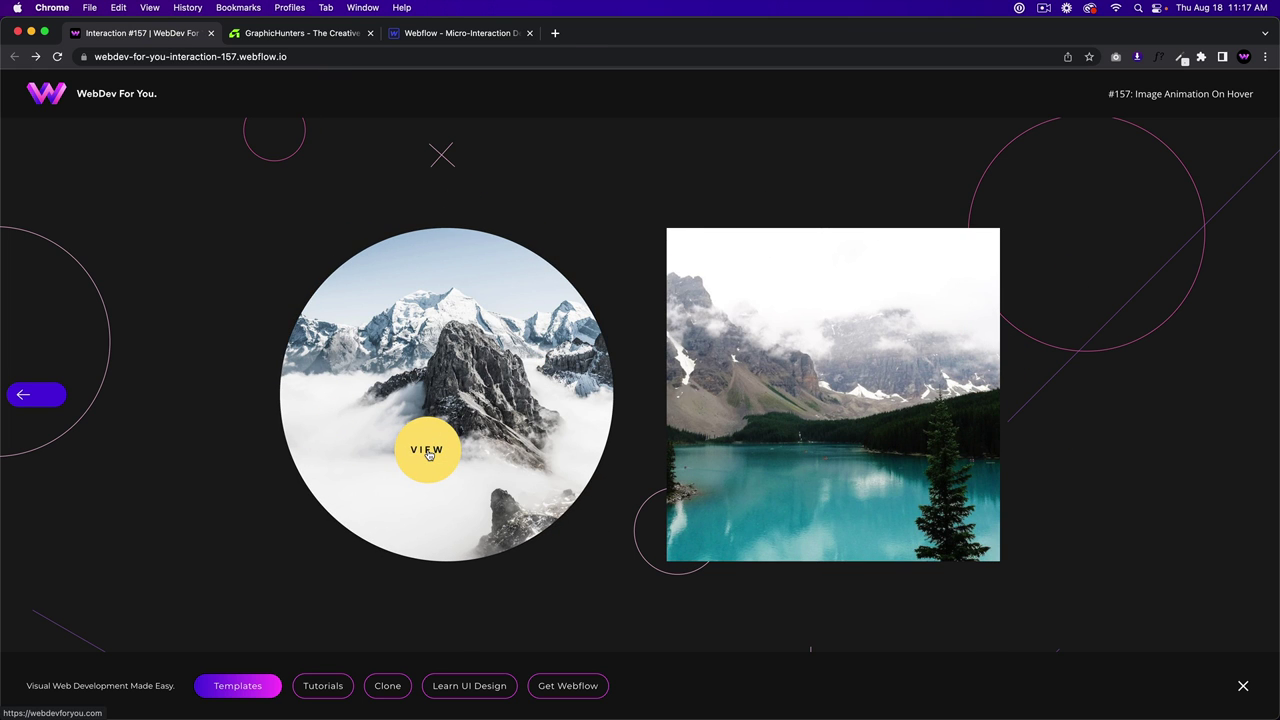
pyautogui.click(426, 36)
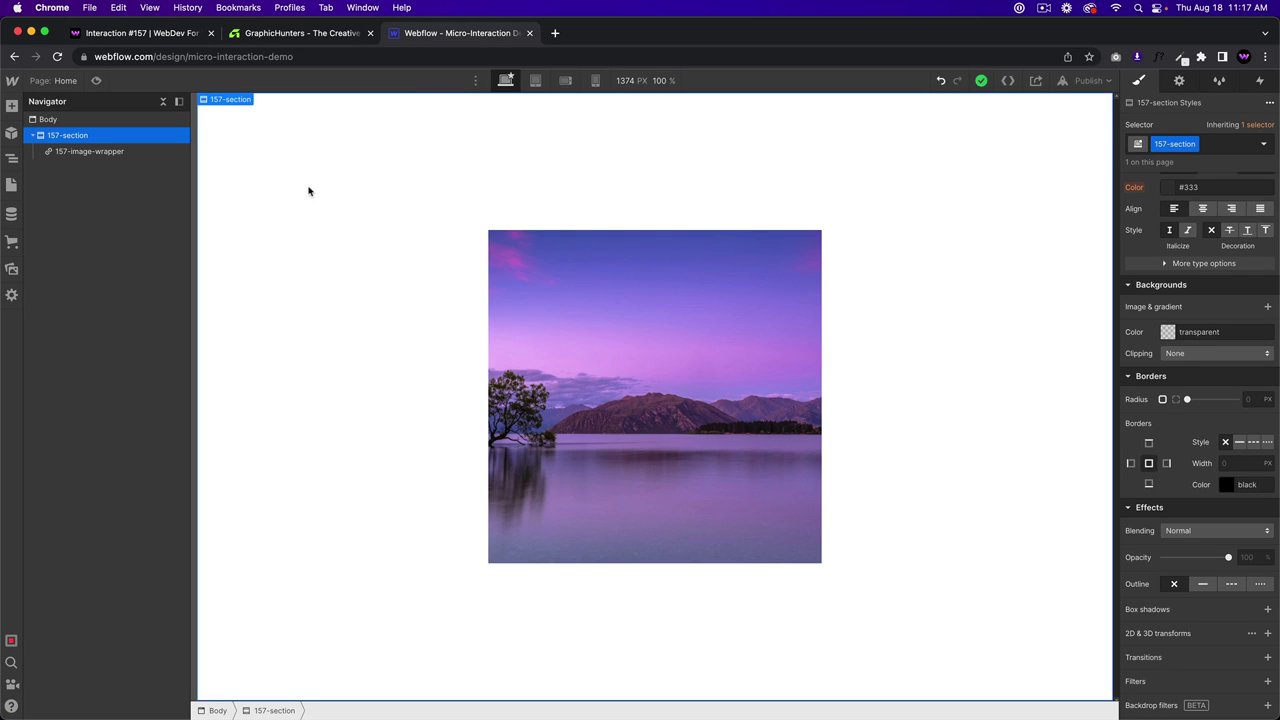
pyautogui.press('super+e')
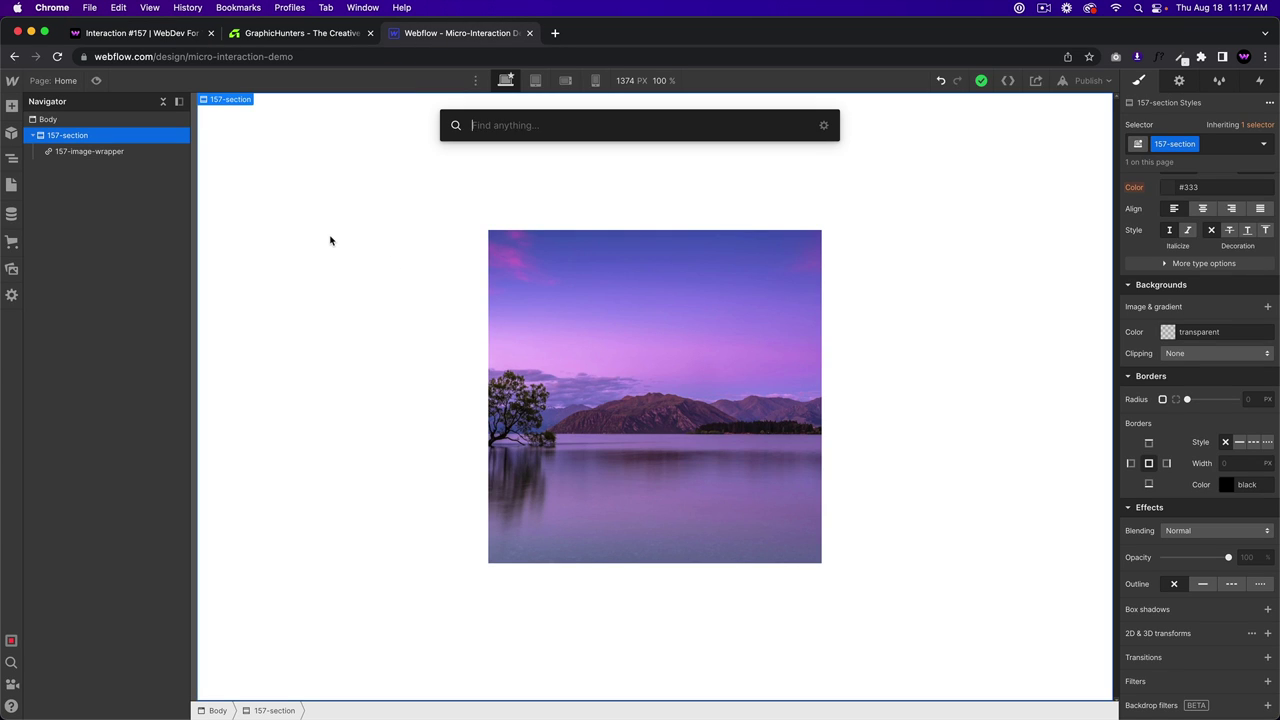
pyautogui.write('div')
pyautogui.press('Return')
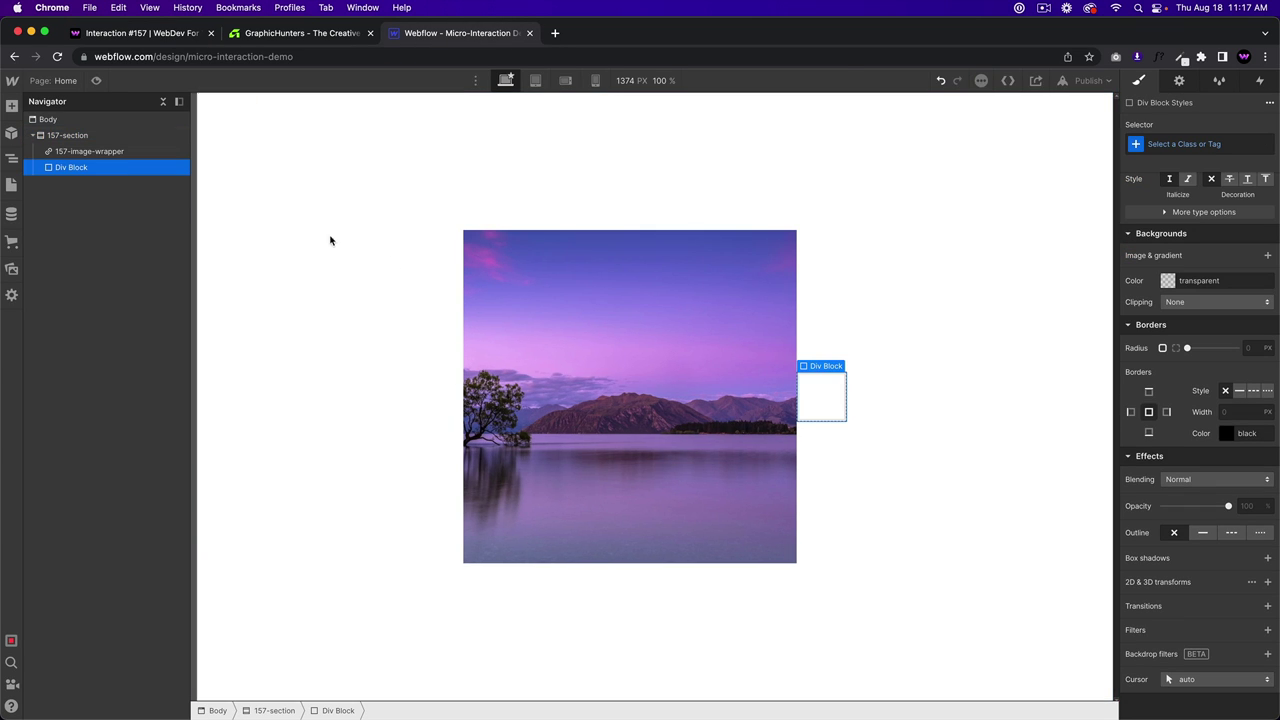
# Step: Give the new div block the class 157-view-more-button
pyautogui.click(1165, 140)
pyautogui.write('157')
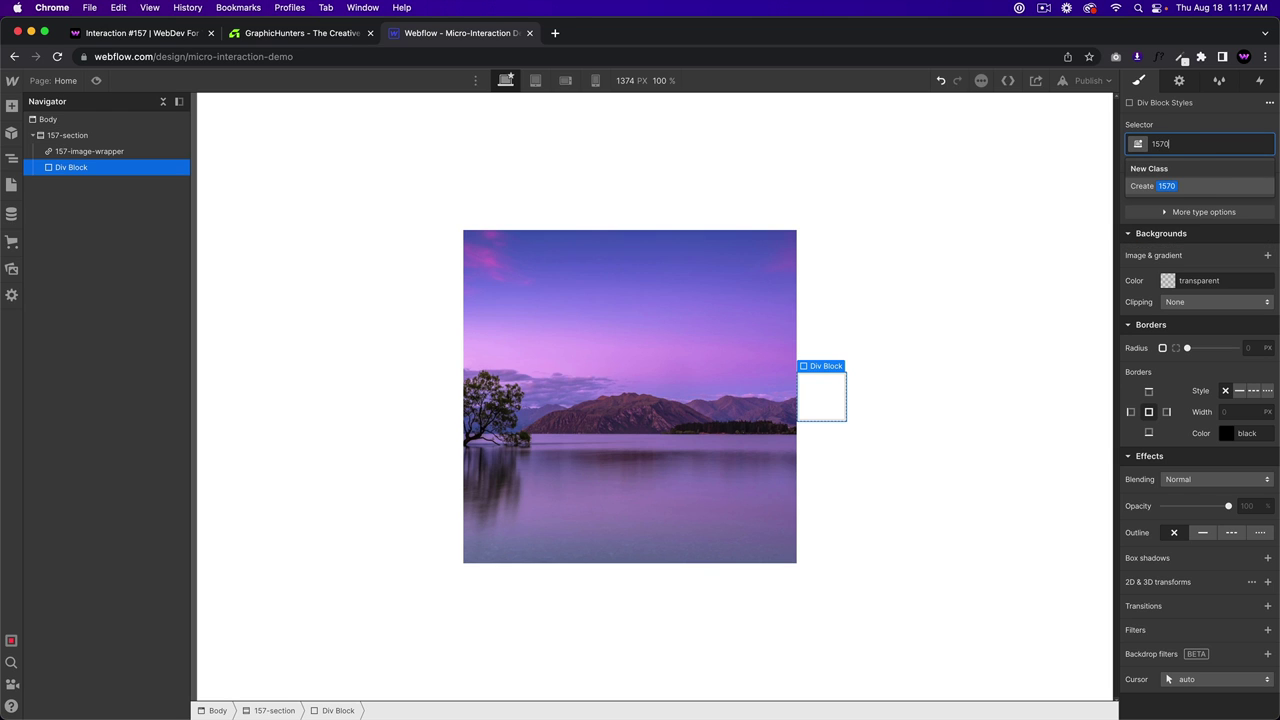
pyautogui.write('-view-more-button')
pyautogui.press('Return')
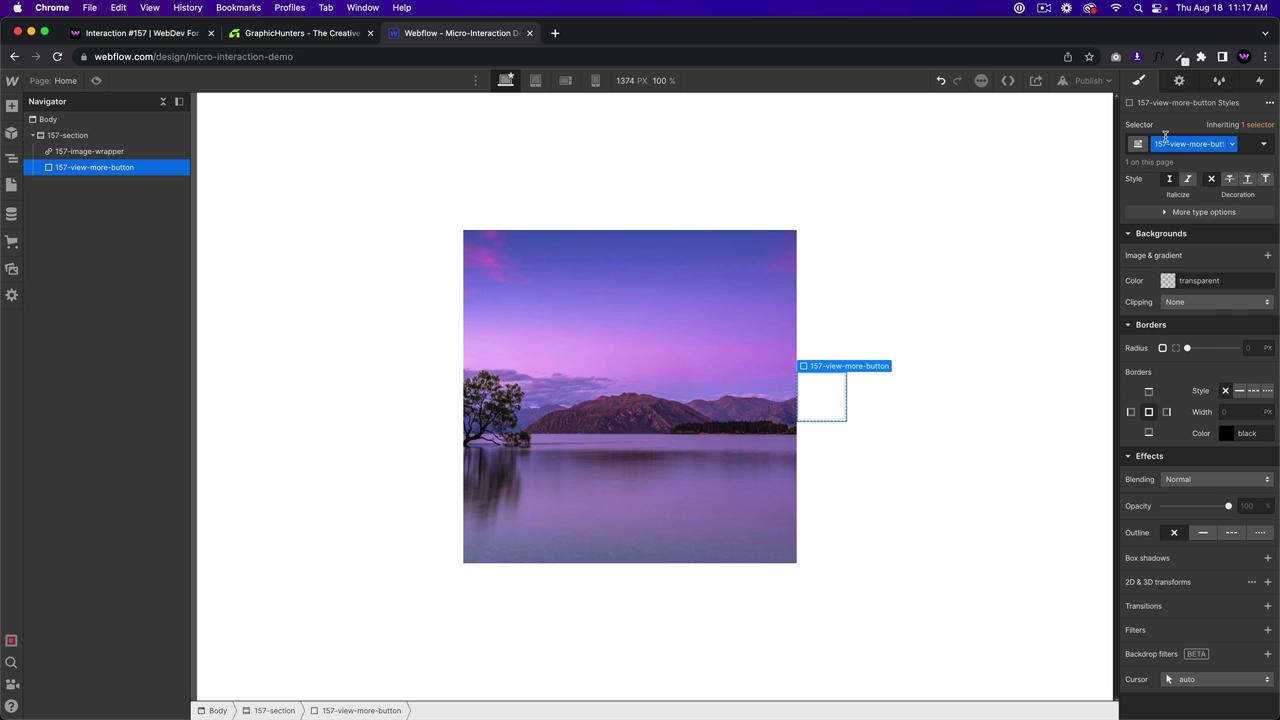
# Step: Set the width and height of 157-view-more-button to 100 px each
pyautogui.click(1172, 425)
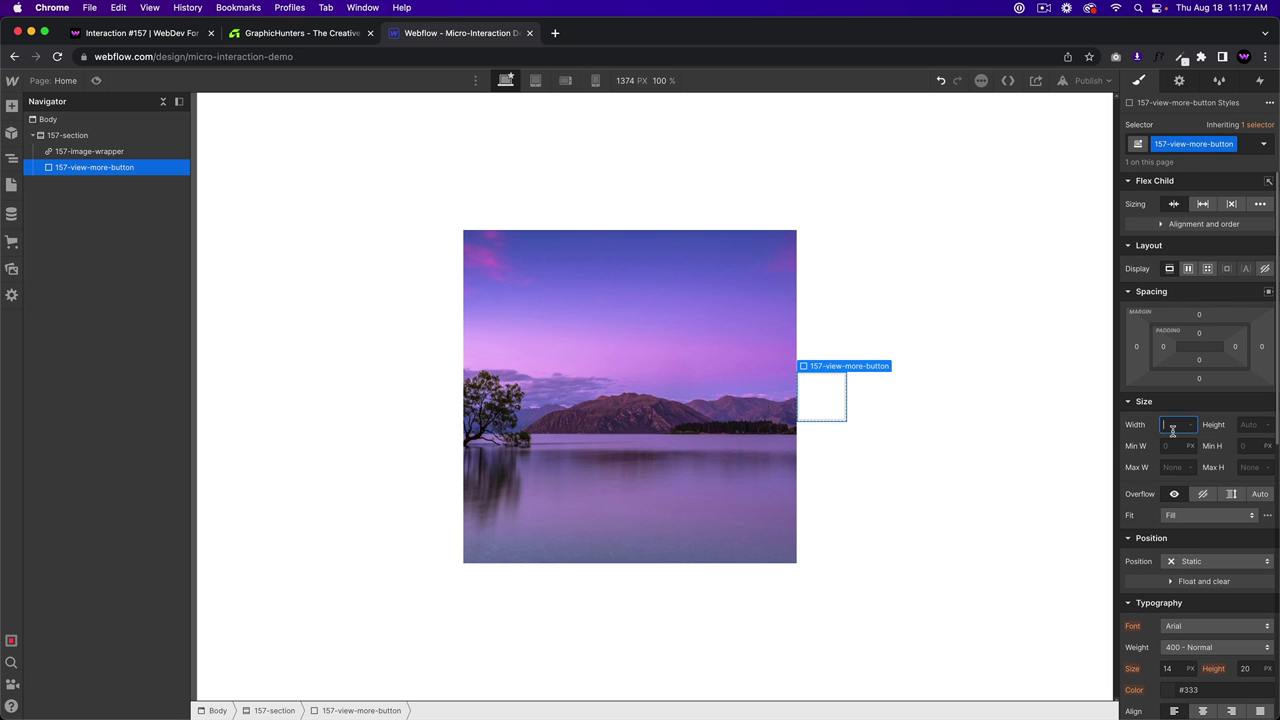
pyautogui.write('100')
pyautogui.press('Tab')
pyautogui.write('100')
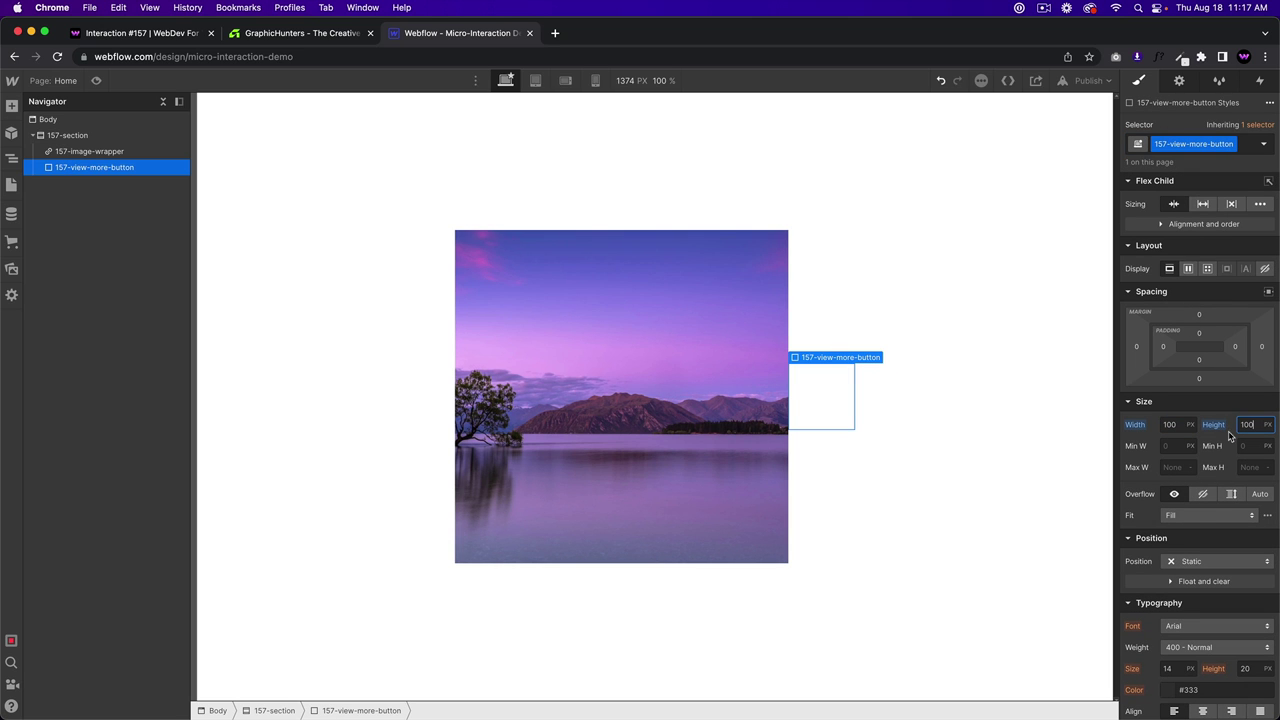
# Step: Give 157-view-more-button the background color #ffdf6d and a border radius of 50%
pyautogui.scroll(-10, 1215, 480)
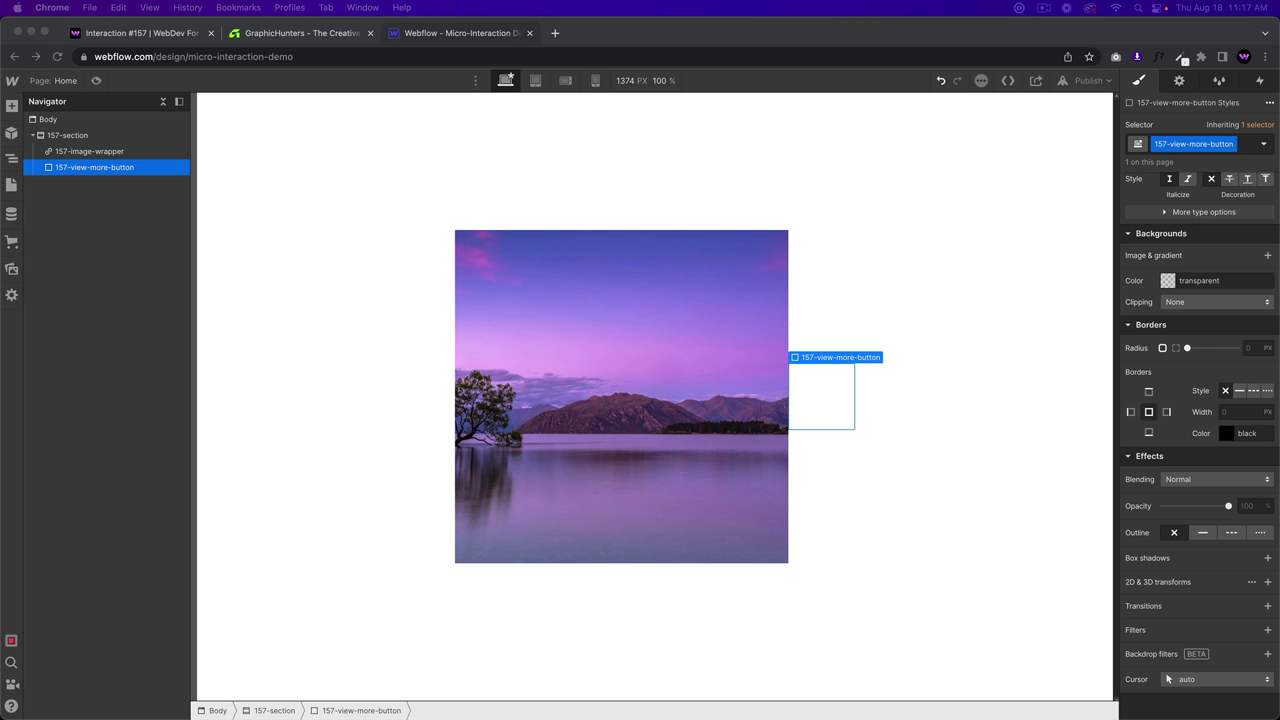
pyautogui.click(849, 311)
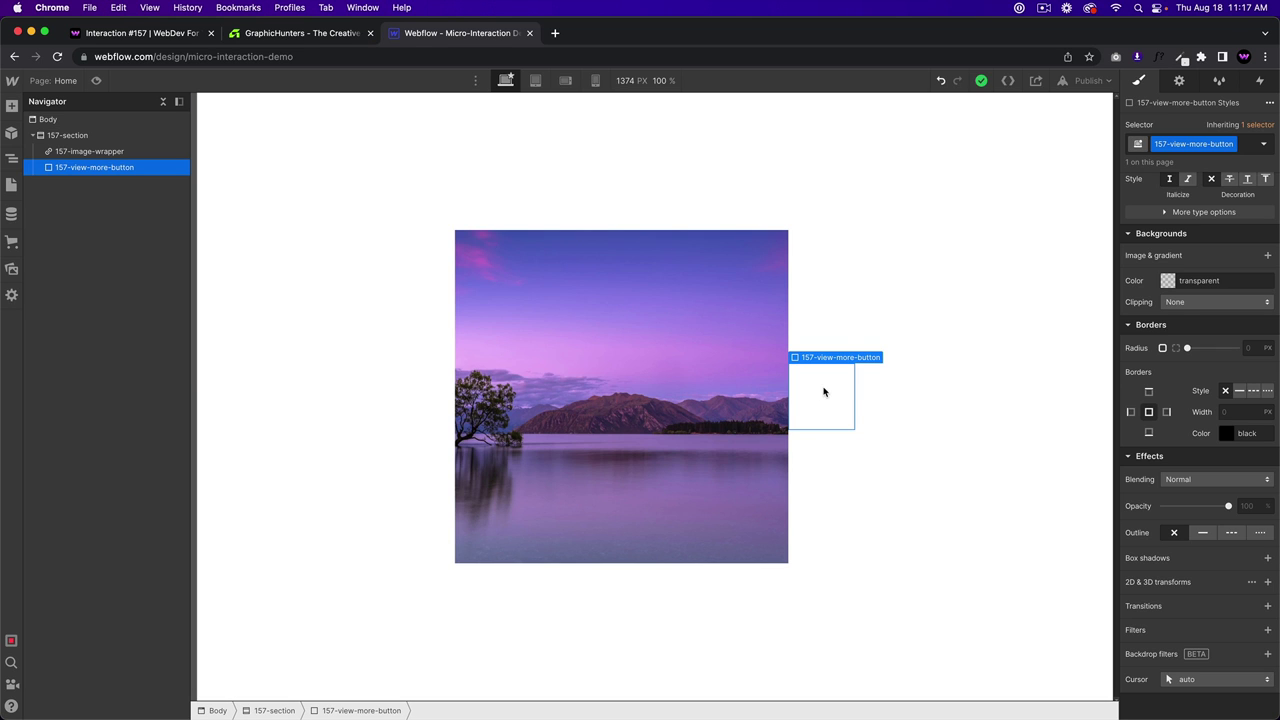
pyautogui.click(1210, 280)
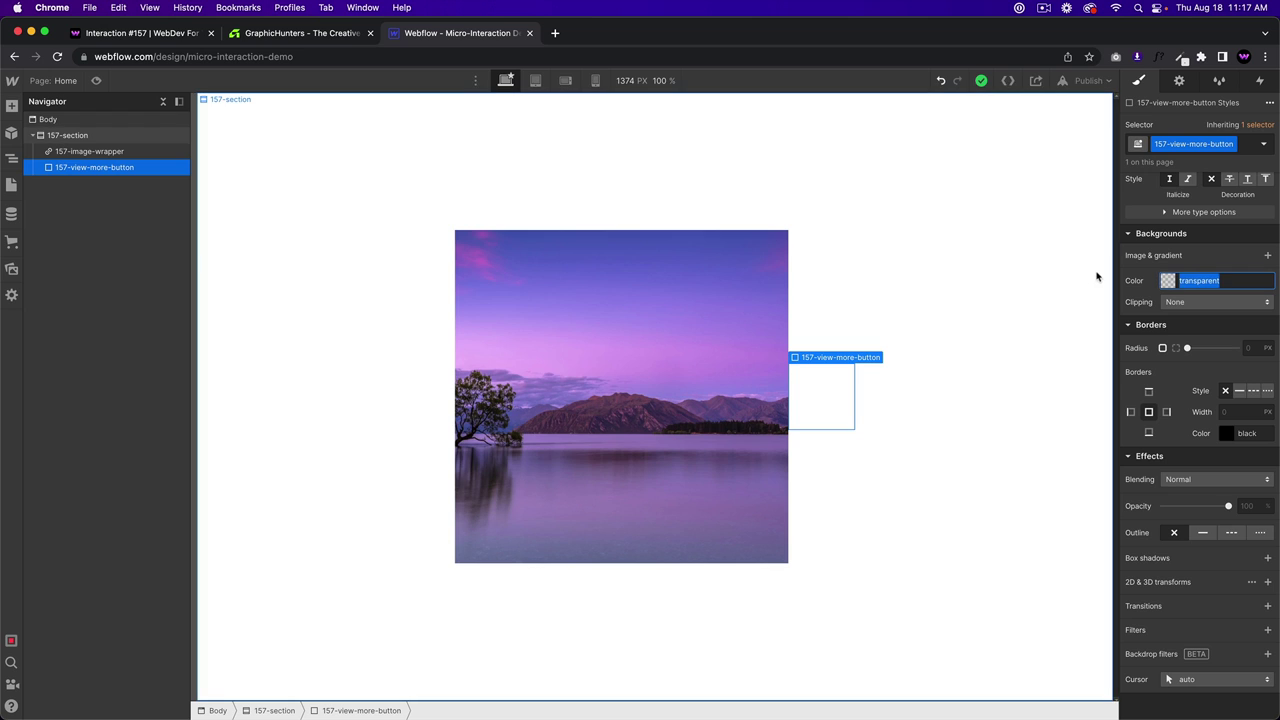
pyautogui.write('#ffdf6d')
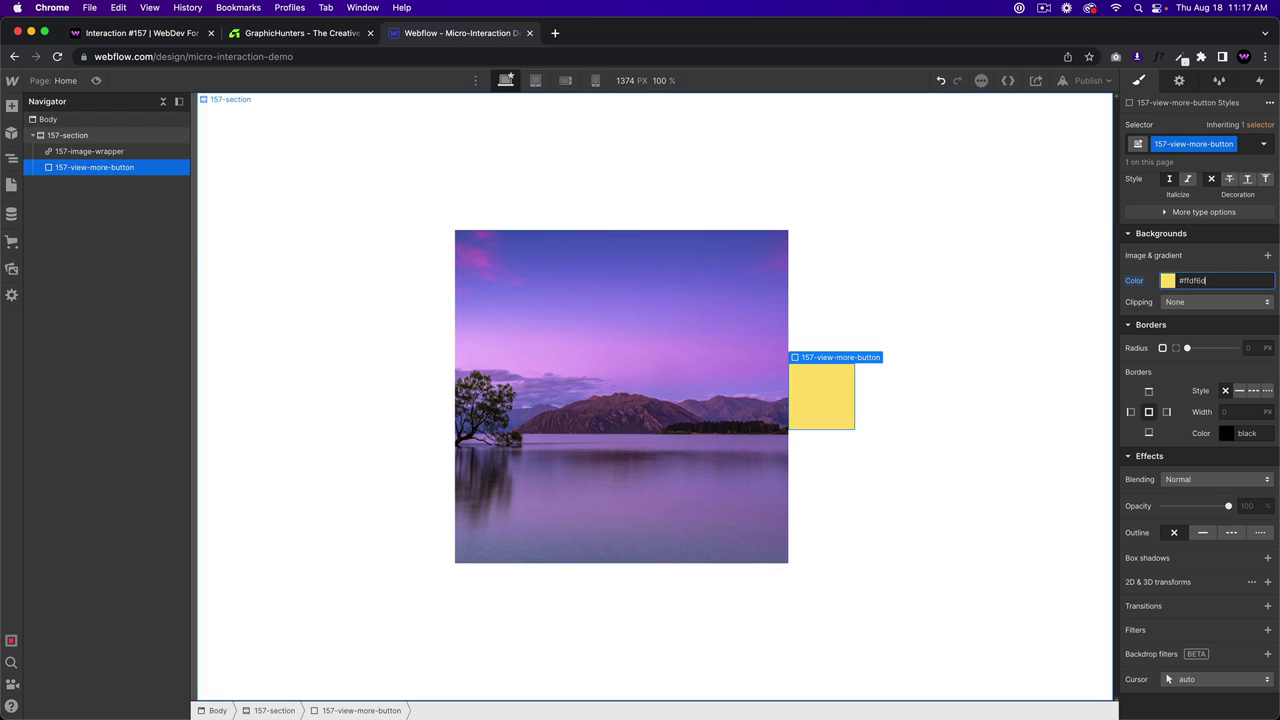
pyautogui.click(1255, 347)
pyautogui.press('Return')
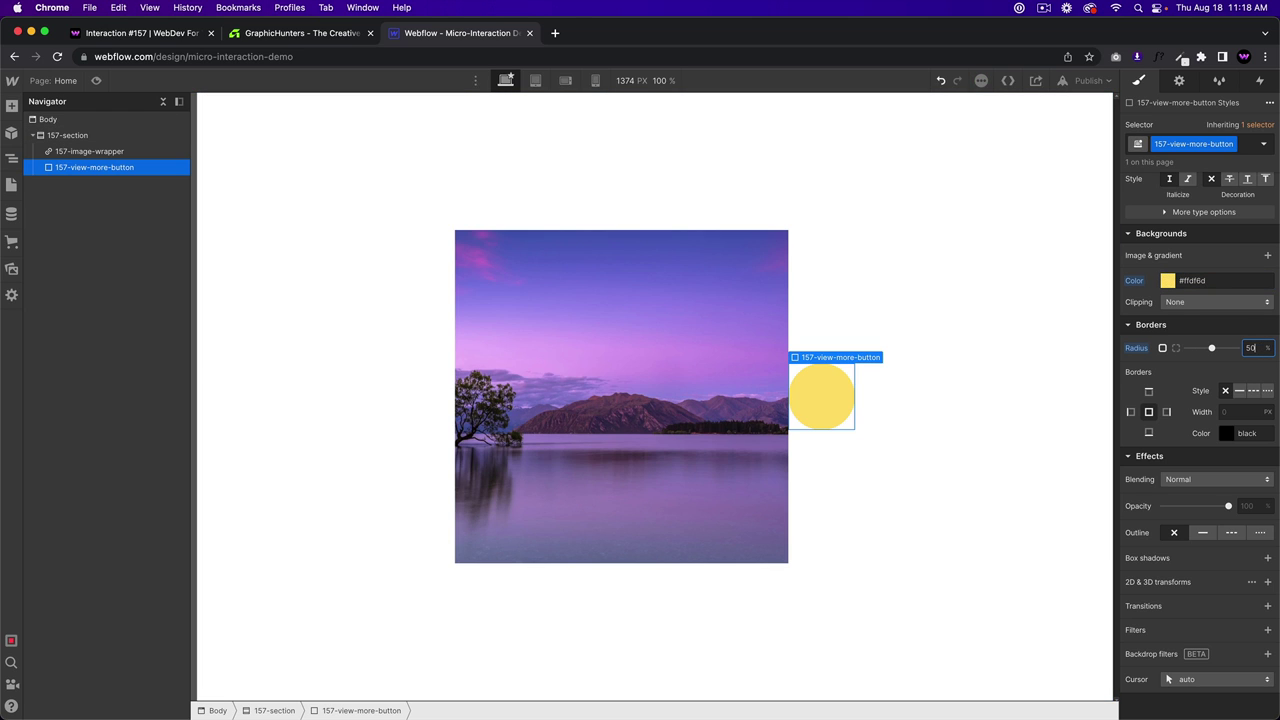
# Step: Make 157-view-more-button a horizontal flex container with its children centered on both axes
pyautogui.scroll(6, 1215, 275)
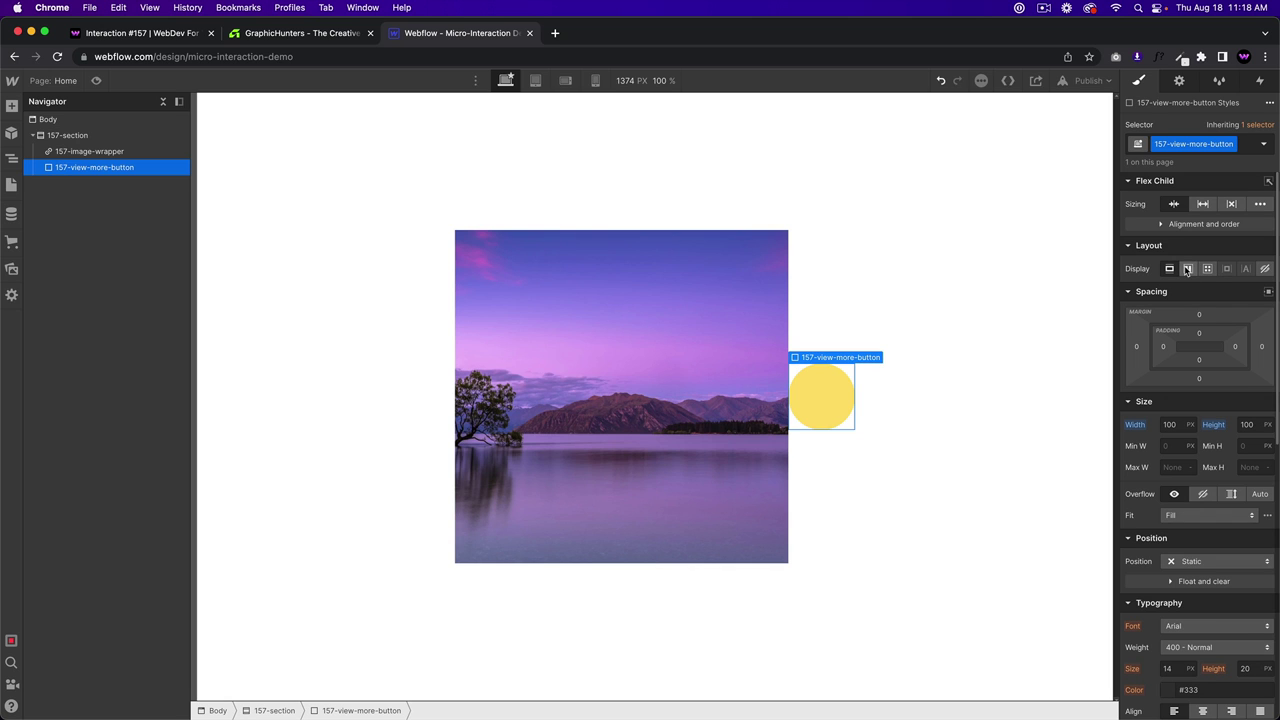
pyautogui.click(1187, 269)
pyautogui.click(1194, 343)
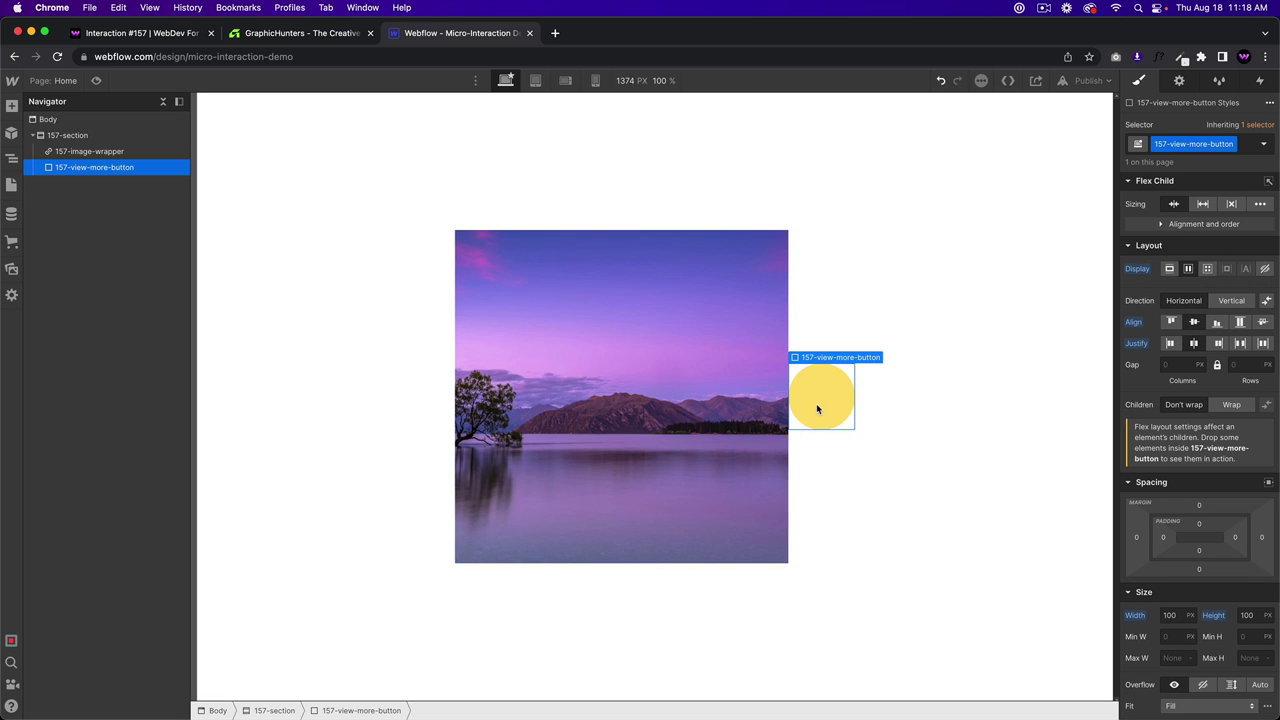
# Step: Add a text block inside 157-view-more-button and give it the class 157-view-text
pyautogui.press('super+k')
pyautogui.write('text block')
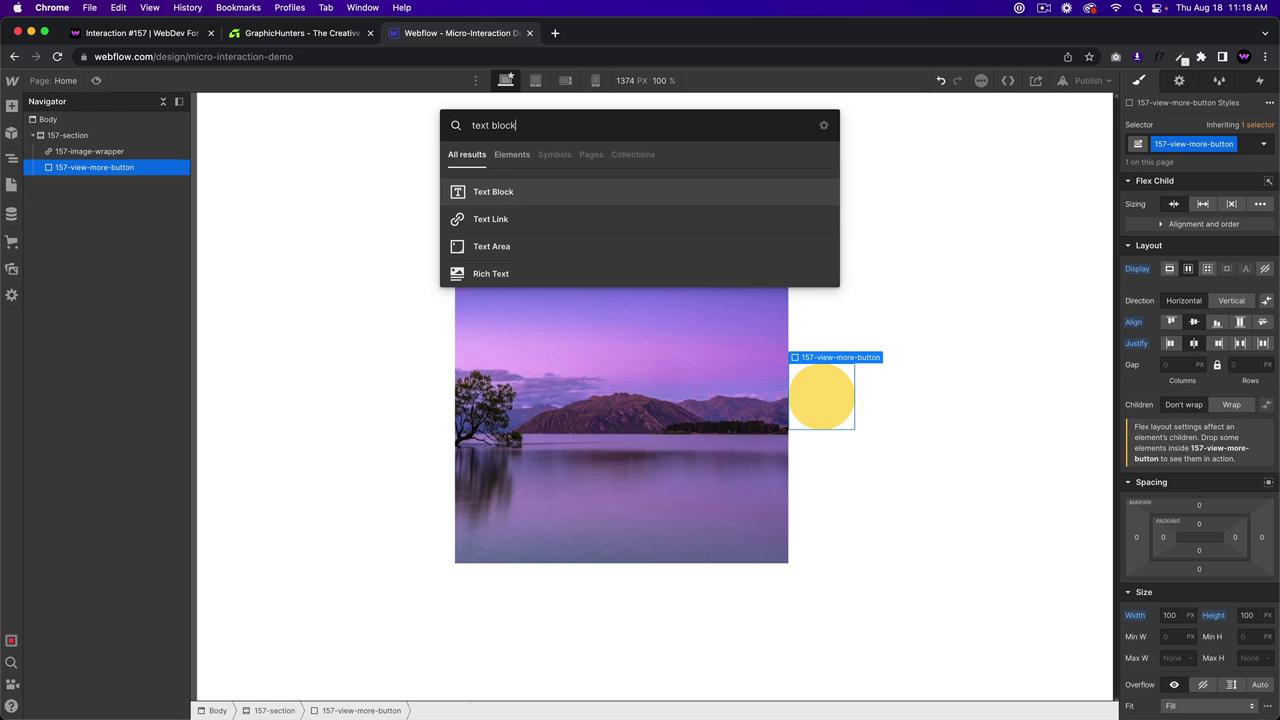
pyautogui.press('Return')
pyautogui.click(1178, 148)
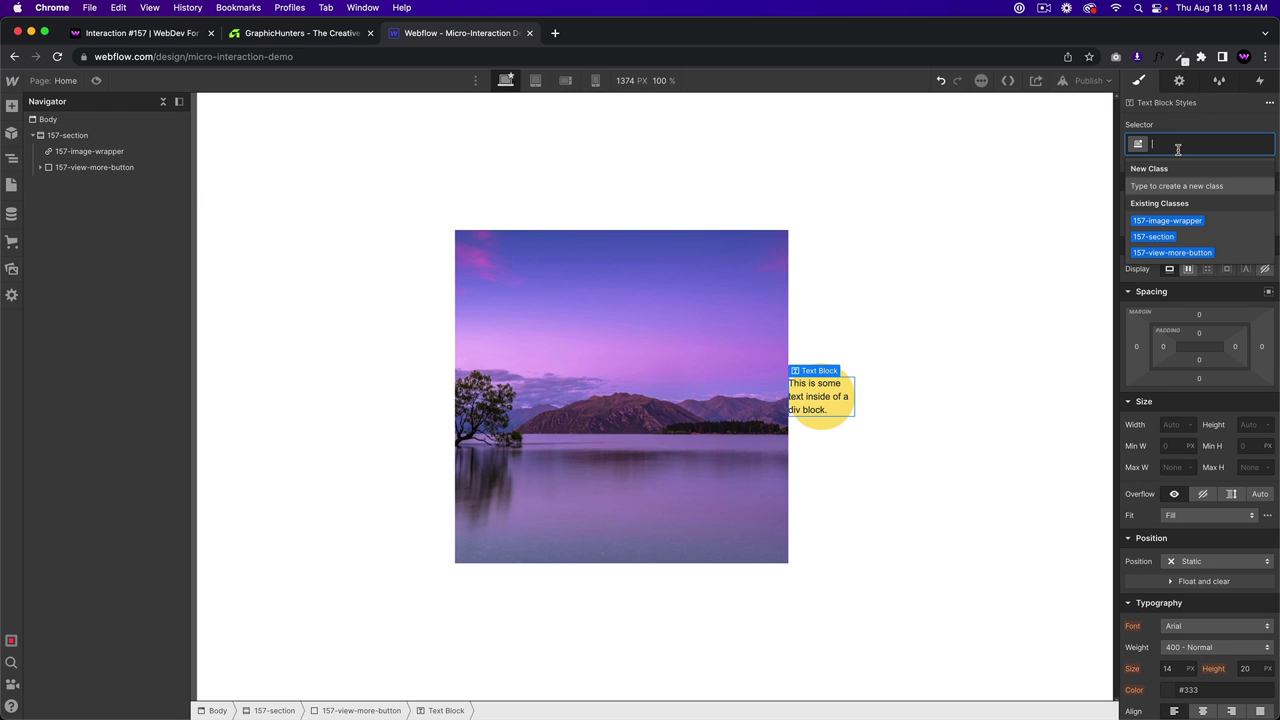
pyautogui.write('157-view-text')
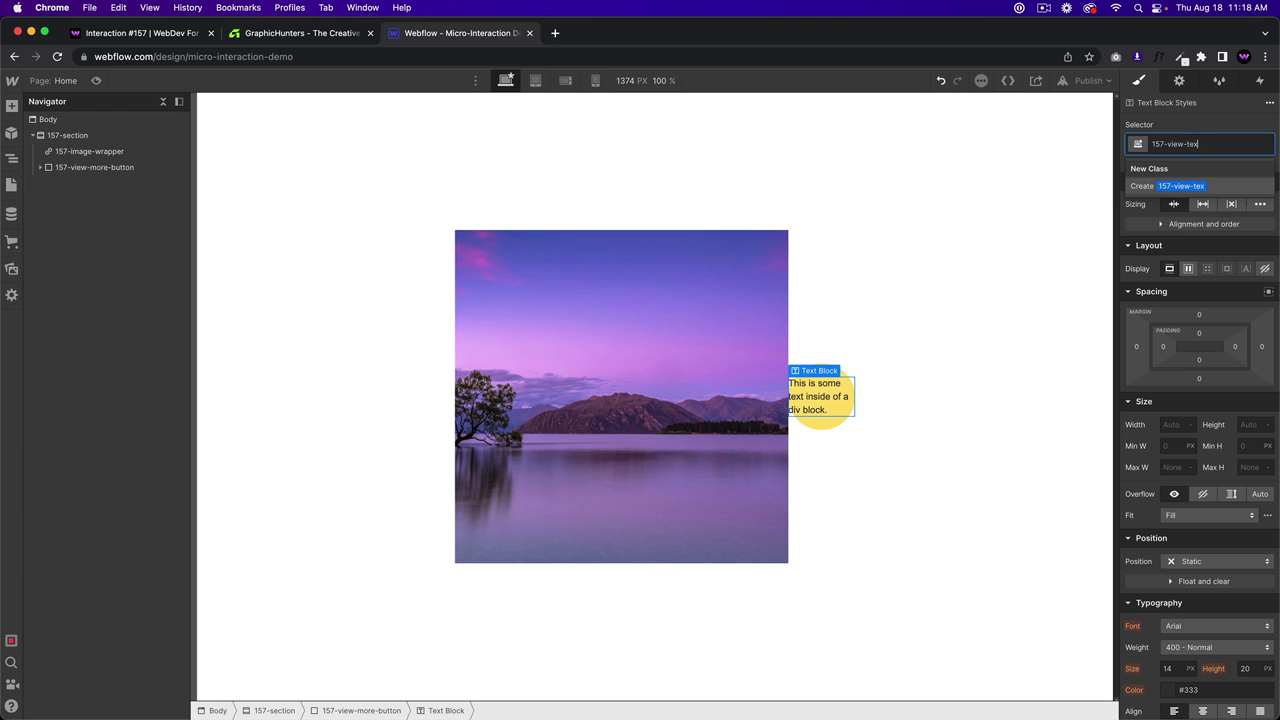
pyautogui.press('Return')
# Step: Replace the text block's placeholder text with "View" and reselect the text block
pyautogui.doubleClick(830, 398)
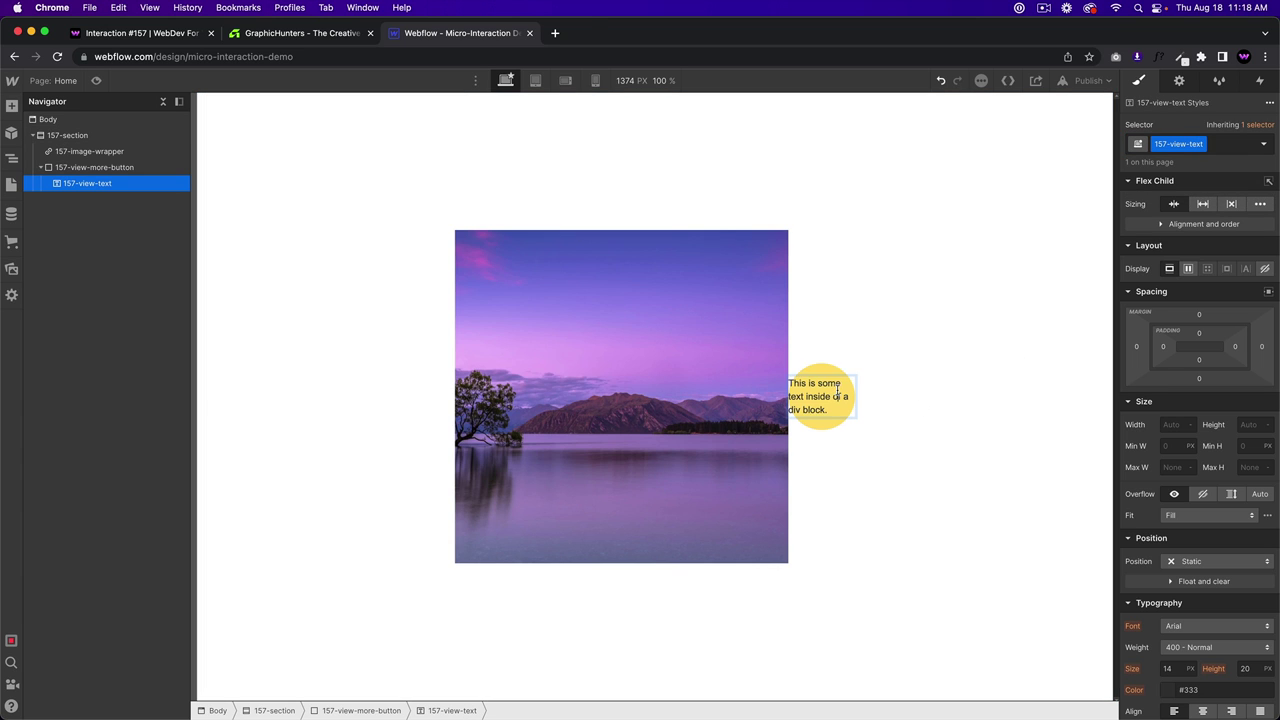
pyautogui.write('View')
pyautogui.click(860, 443)
pyautogui.click(822, 400)
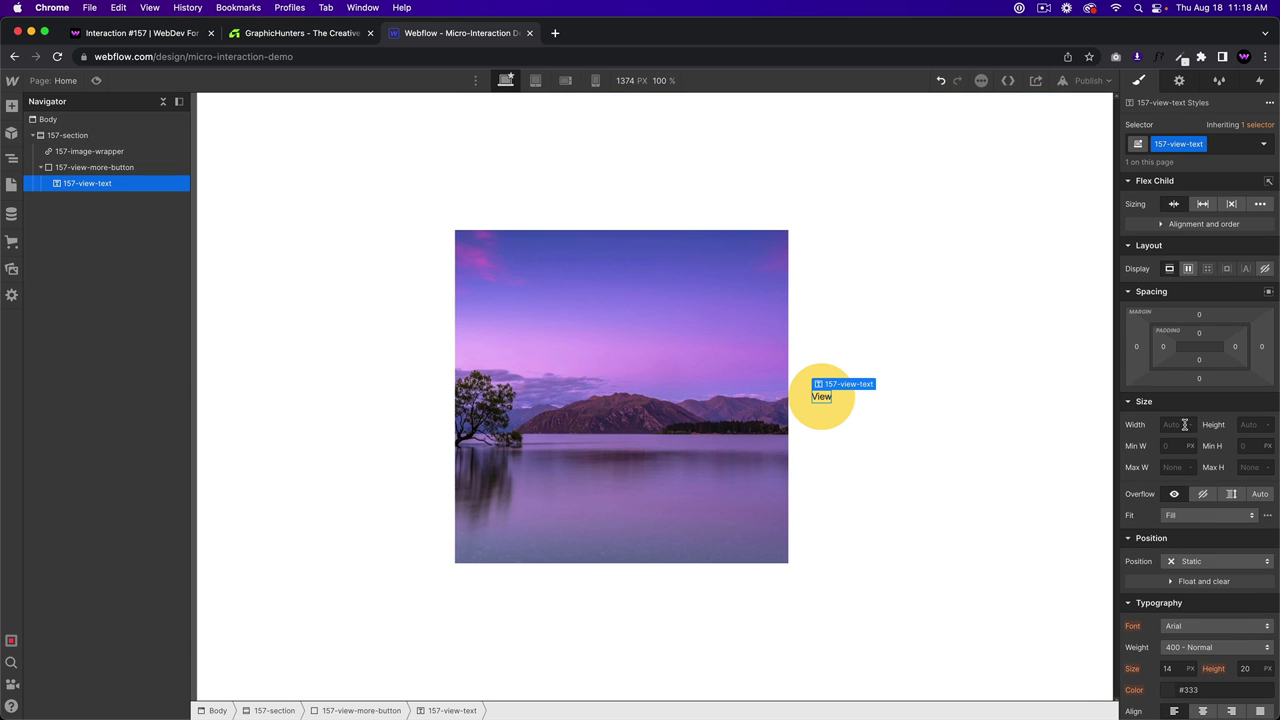
# Step: Set the font of 157-view-text to DM Sans with weight 700 - Bold
pyautogui.scroll(-5, 1200, 485)
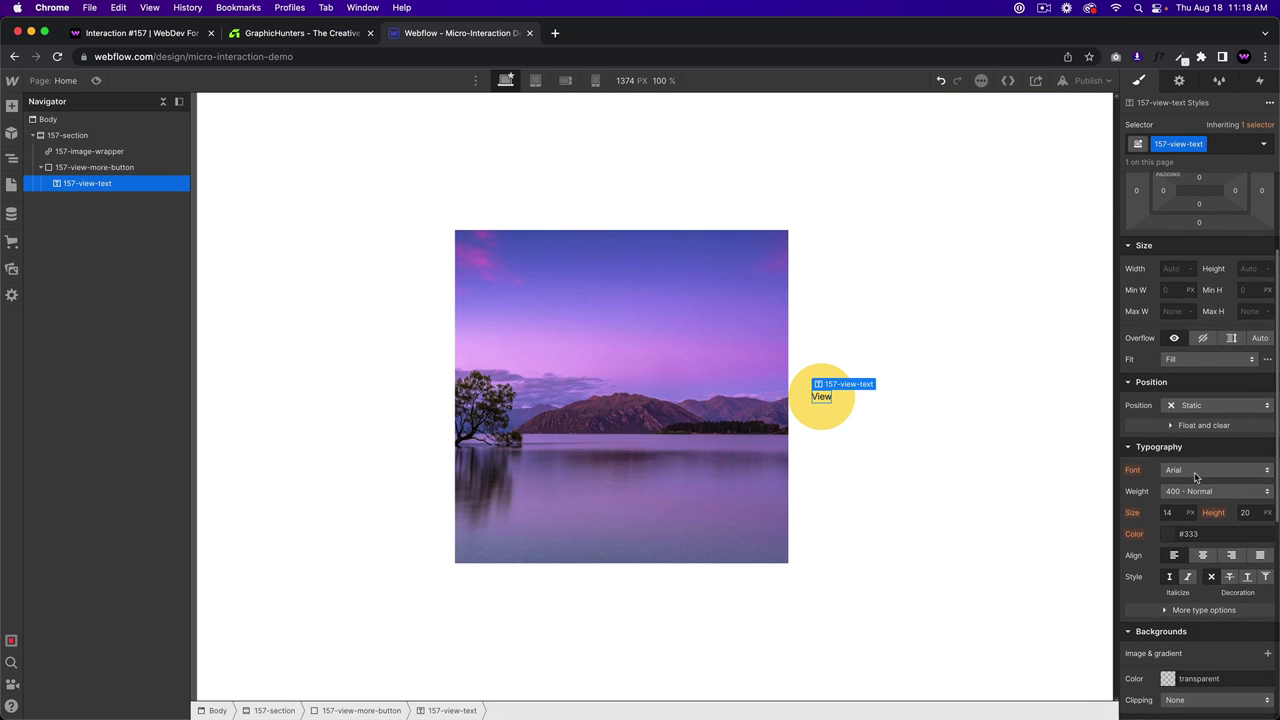
pyautogui.click(1194, 472)
pyautogui.click(1190, 329)
pyautogui.click(1186, 491)
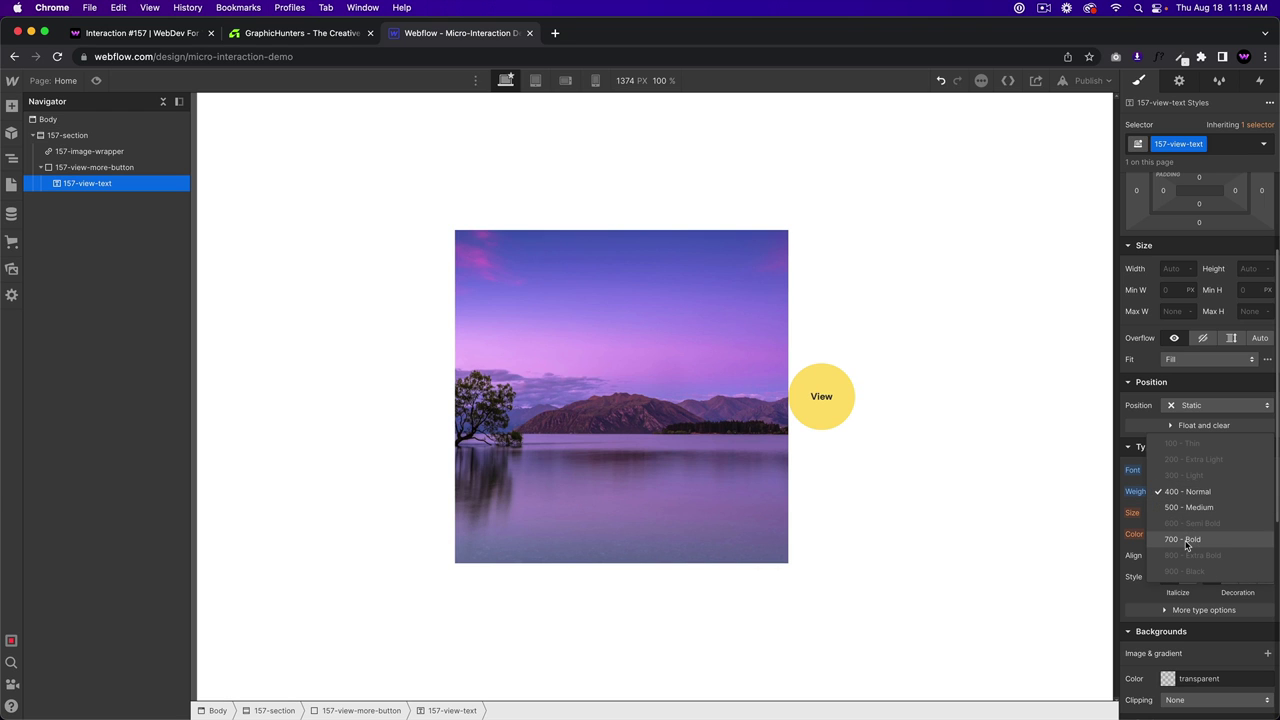
pyautogui.click(1187, 543)
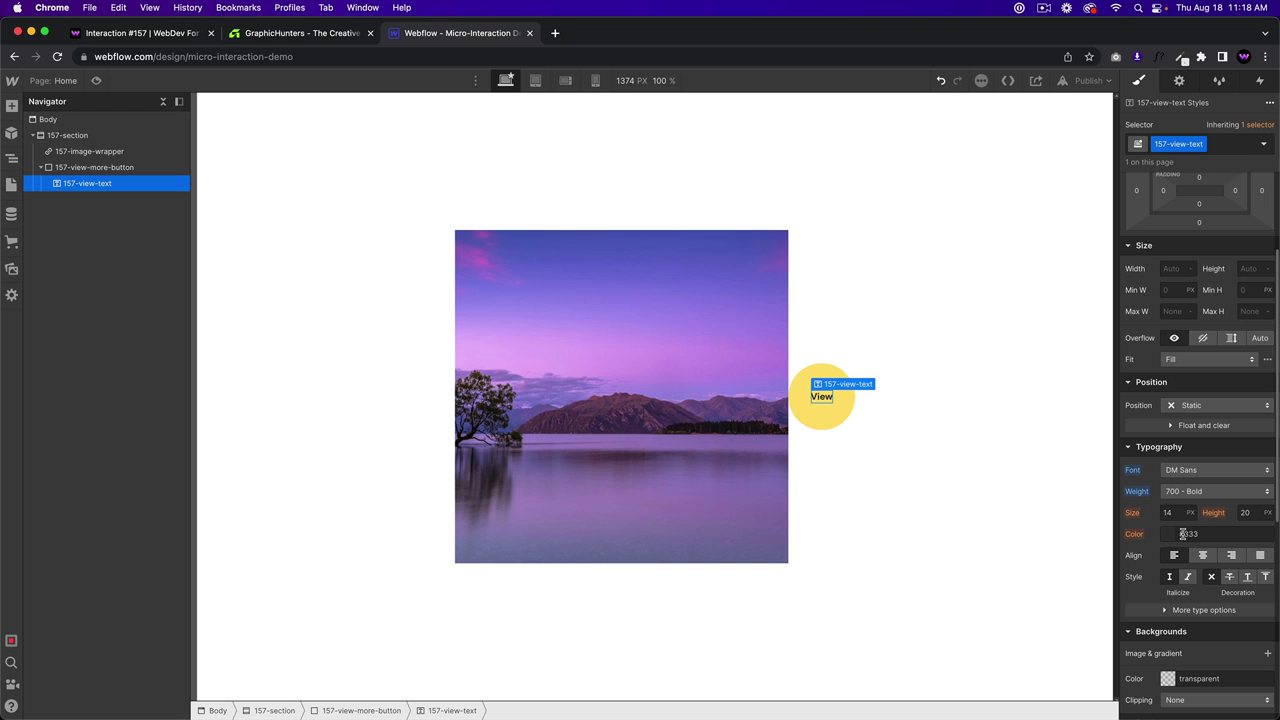
# Step: Set the capitalization of 157-view-text to all uppercase
pyautogui.click(1175, 609)
pyautogui.scroll(-1, 1170, 630)
pyautogui.click(1161, 648)
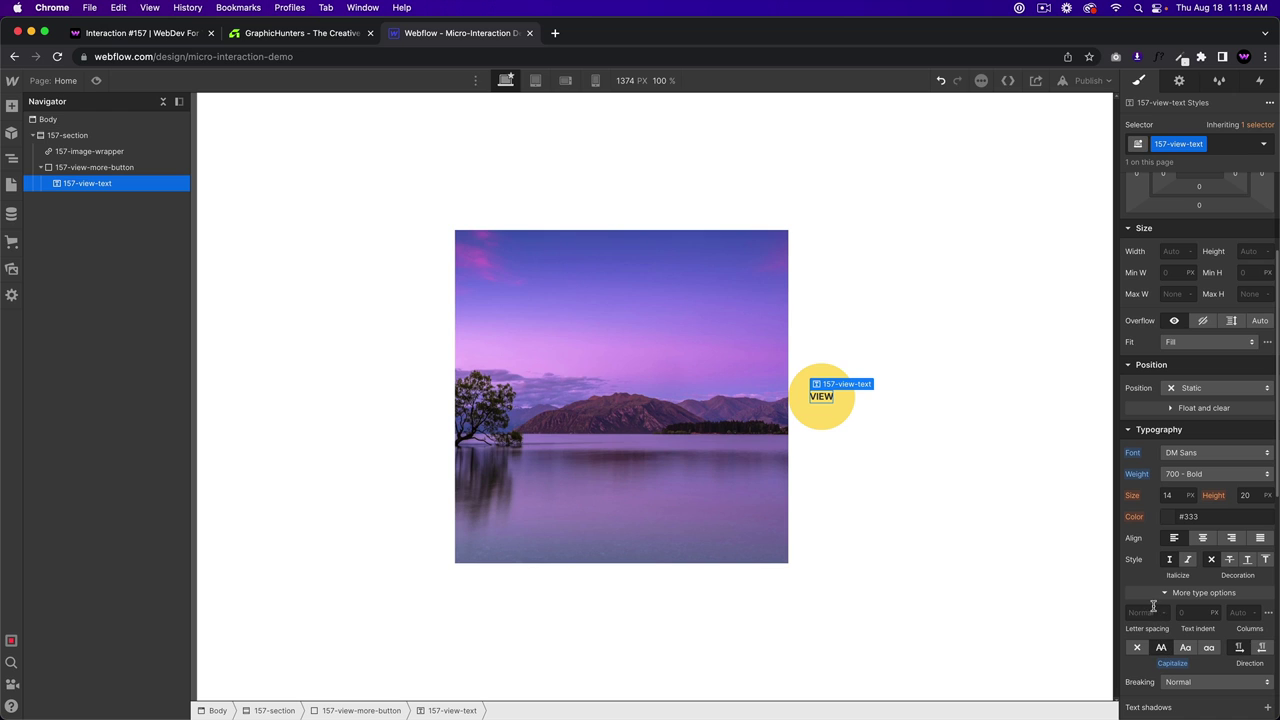
# Step: Set the letter spacing of 157-view-text to 4 px
pyautogui.click(1148, 611)
pyautogui.write('2')
pyautogui.press('BackSpace')
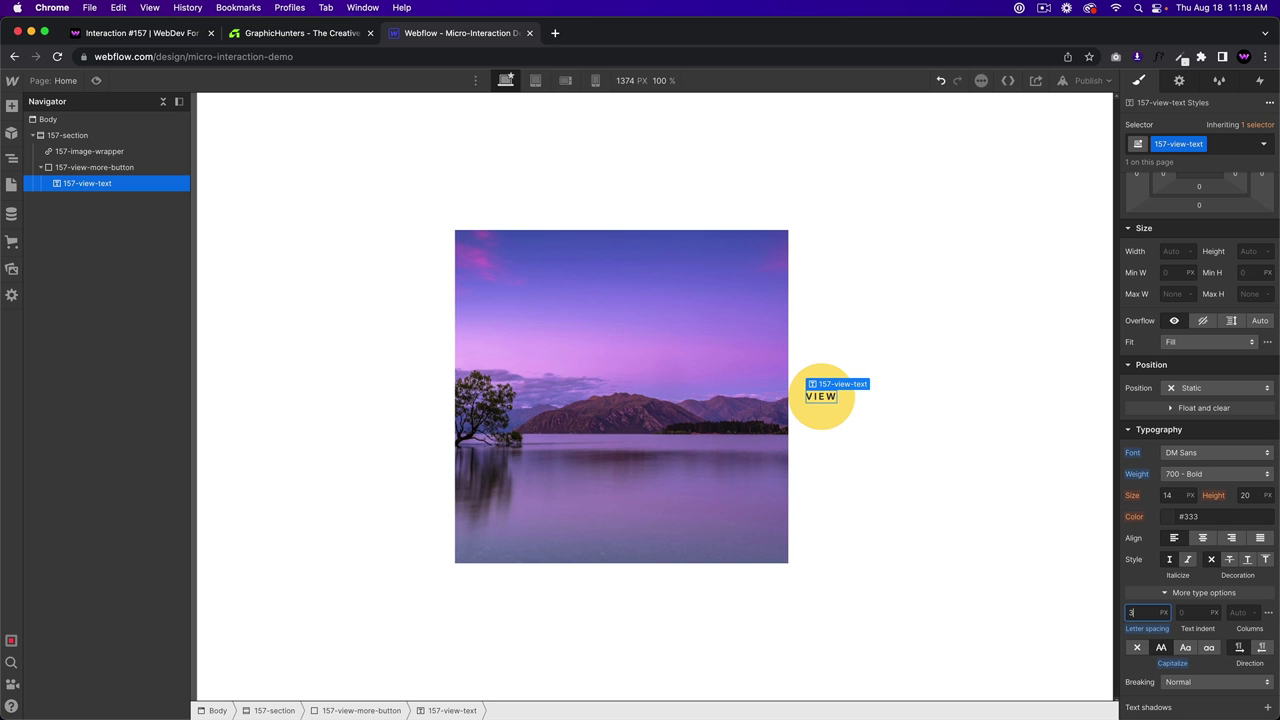
pyautogui.write('3')
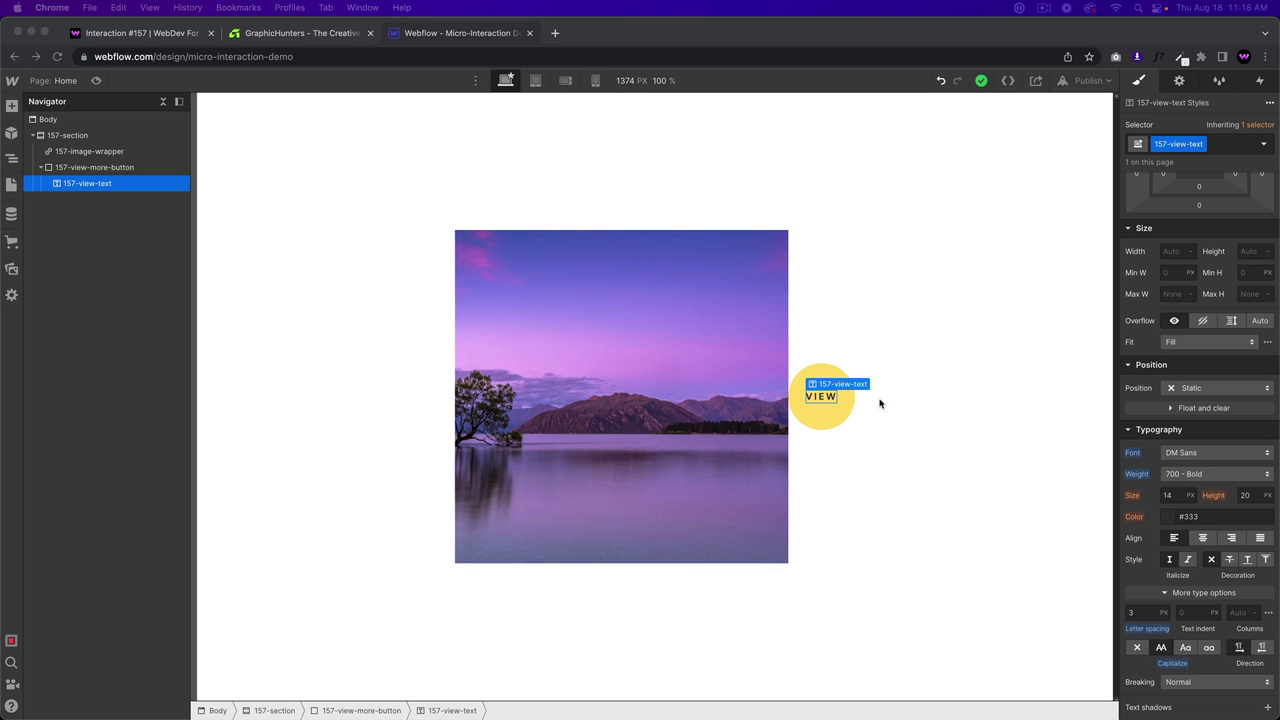
pyautogui.click(1146, 614)
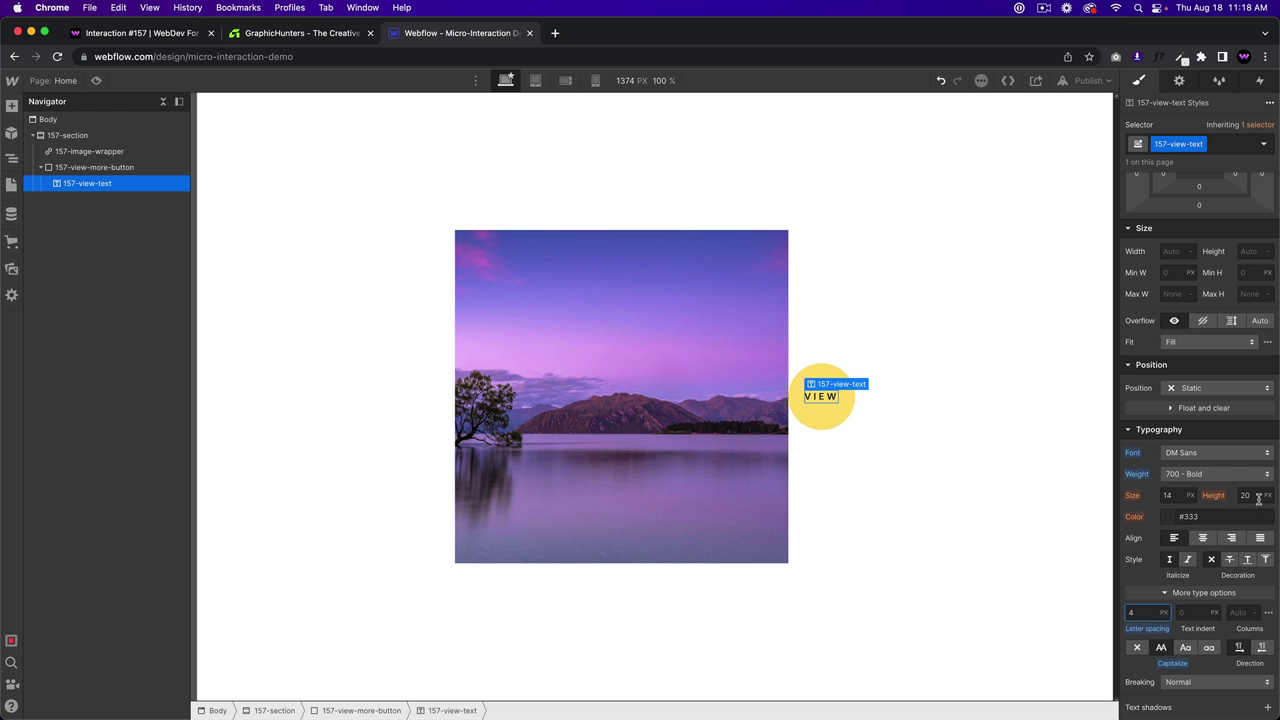
# Step: Set the text color of 157-view-text to black
pyautogui.click(1168, 516)
pyautogui.moveTo(1135, 356); pyautogui.dragTo(1111, 393)
pyautogui.click(873, 397)
pyautogui.click(873, 397)
pyautogui.click(820, 394)
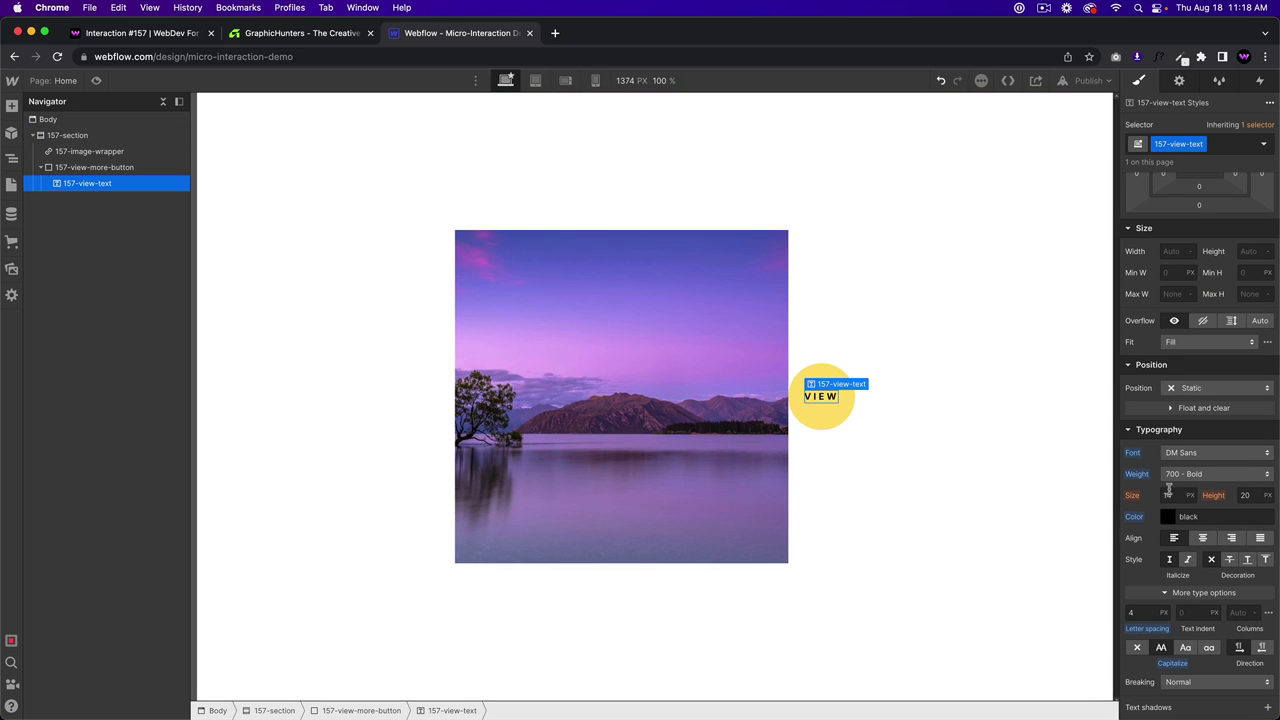
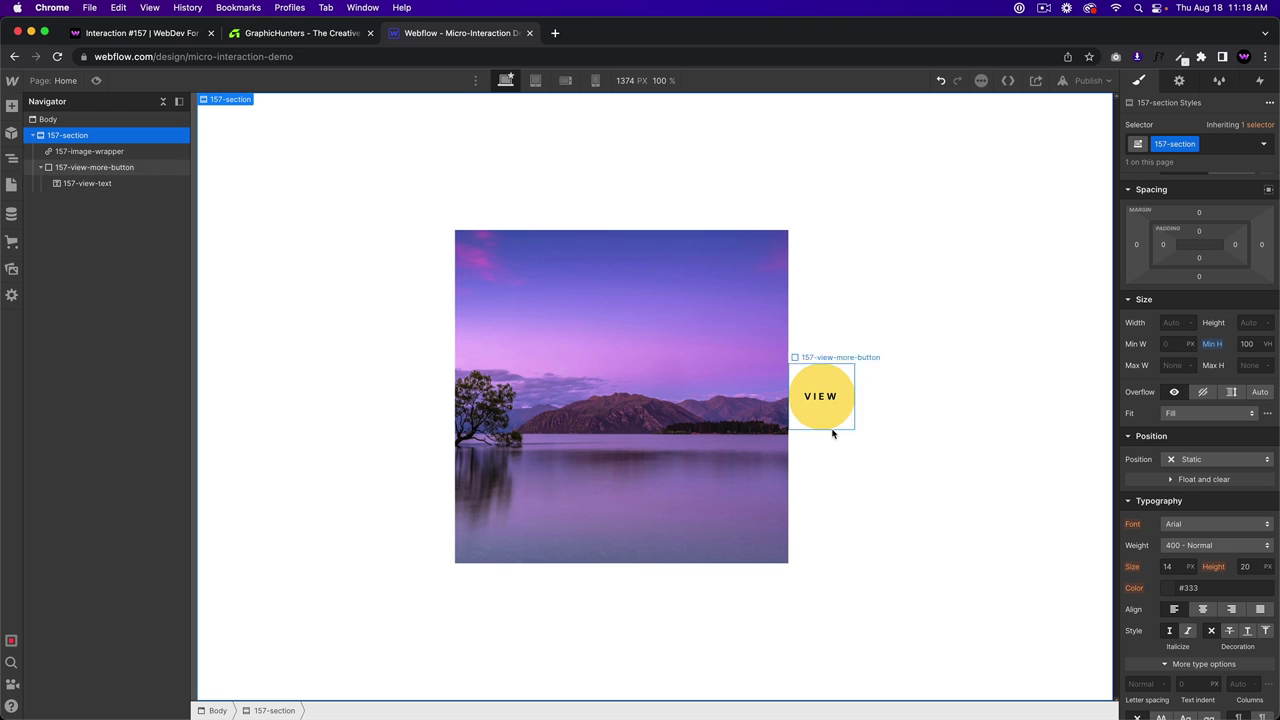
# Step: Set the line height of 157-view-text to 1
pyautogui.click(820, 395)
pyautogui.click(1240, 496)
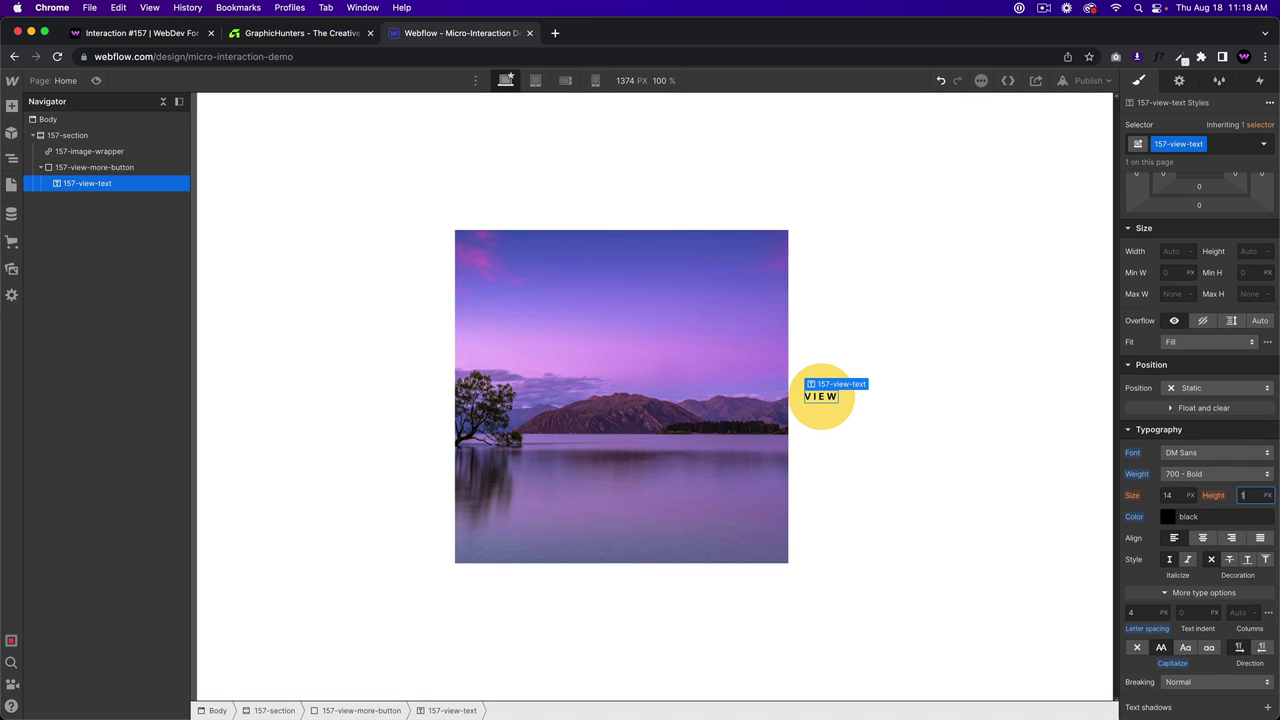
pyautogui.write('1')
pyautogui.click(1043, 480)
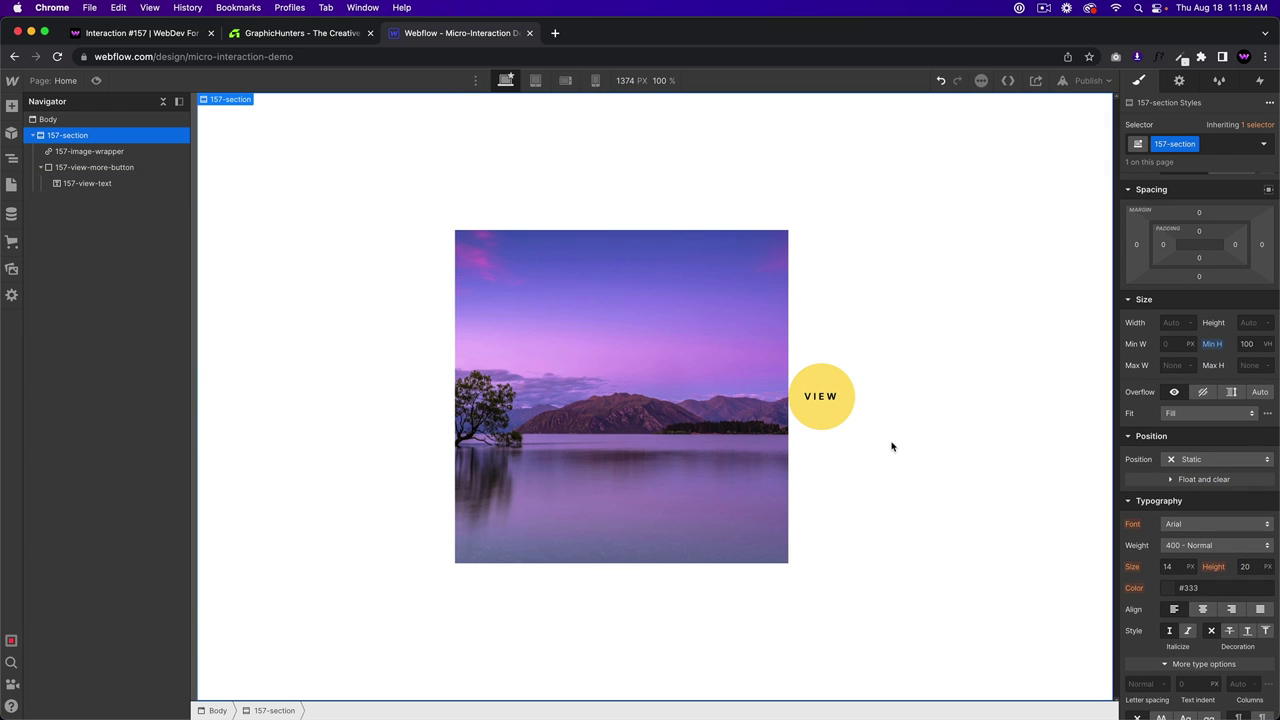
# Step: Set the position of 157-view-more-button to Absolute so it sits over the image
pyautogui.click(816, 419)
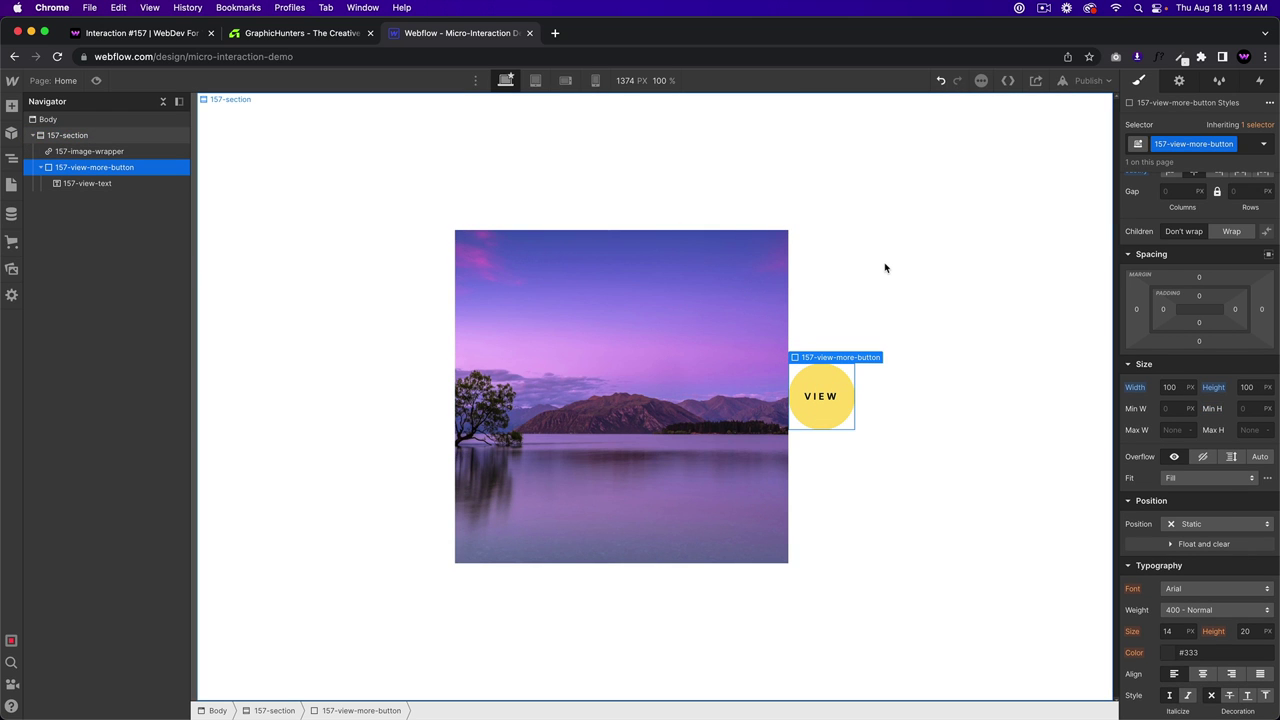
pyautogui.click(41, 168)
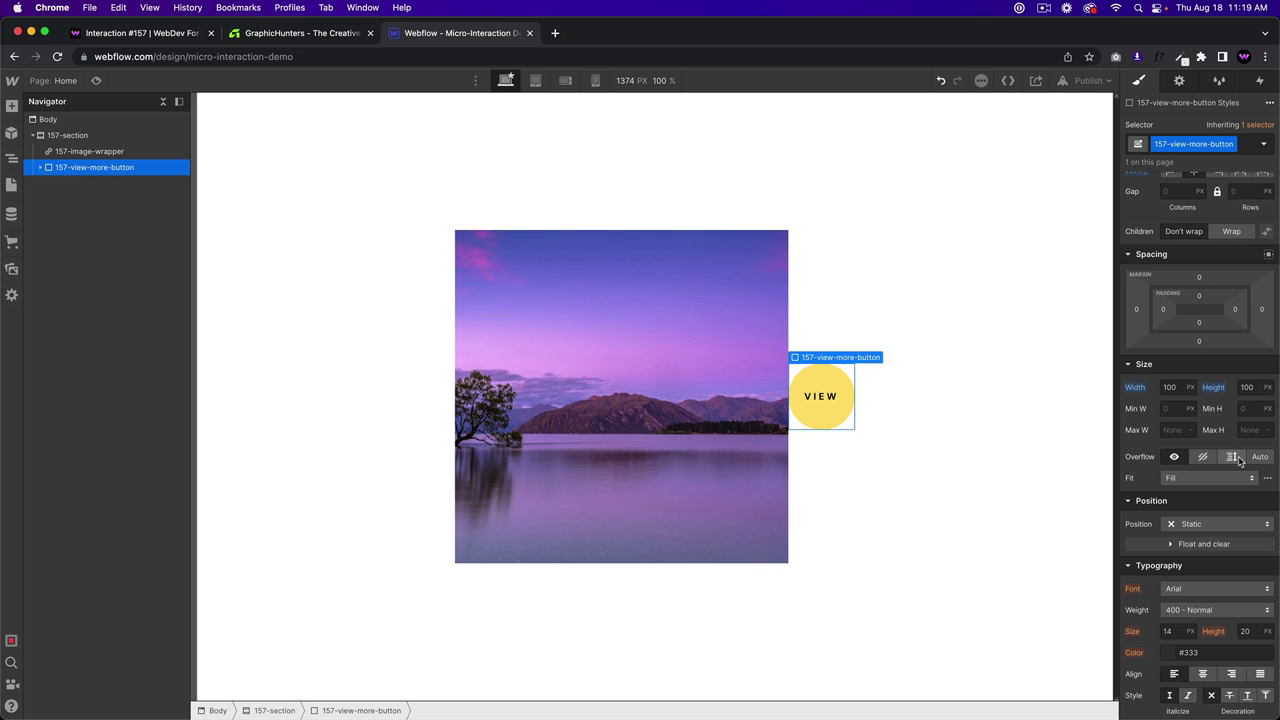
pyautogui.scroll(-1, 1210, 520)
pyautogui.click(1212, 508)
pyautogui.click(1196, 540)
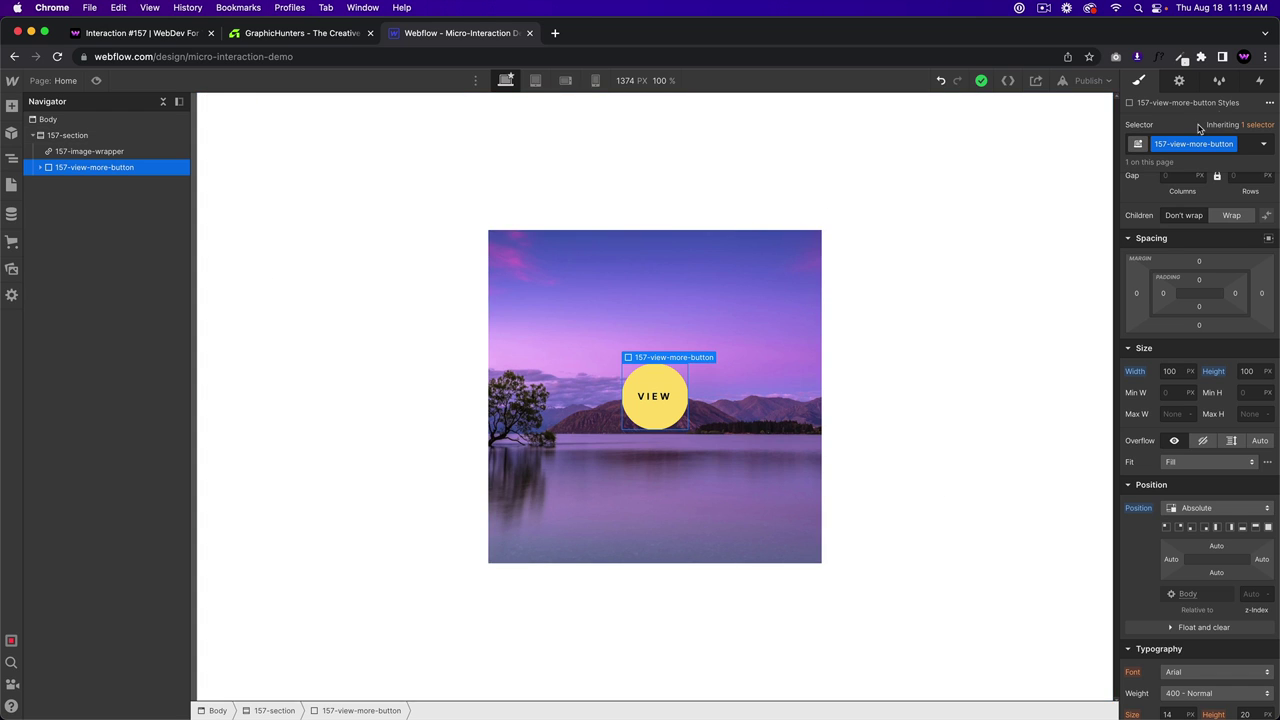
# Step: Add a "Mouse move in viewport" page trigger with the action "Play mouse animation"
pyautogui.click(1258, 81)
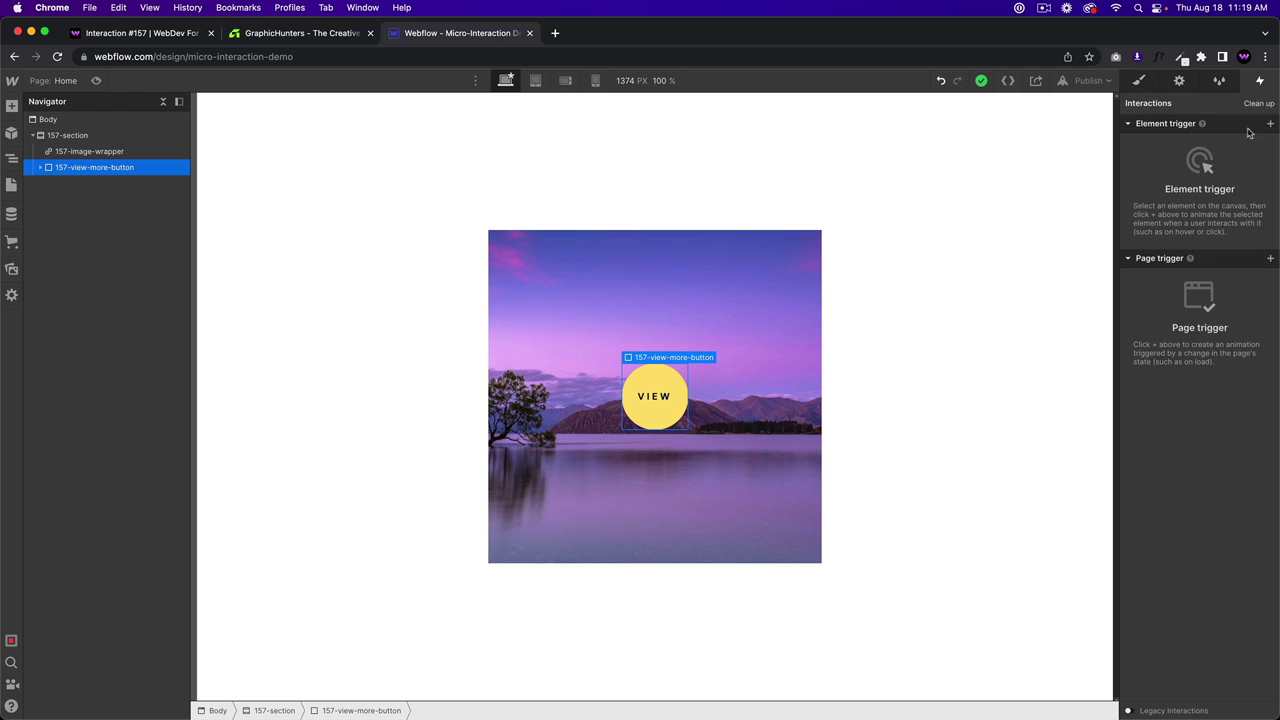
pyautogui.click(1270, 258)
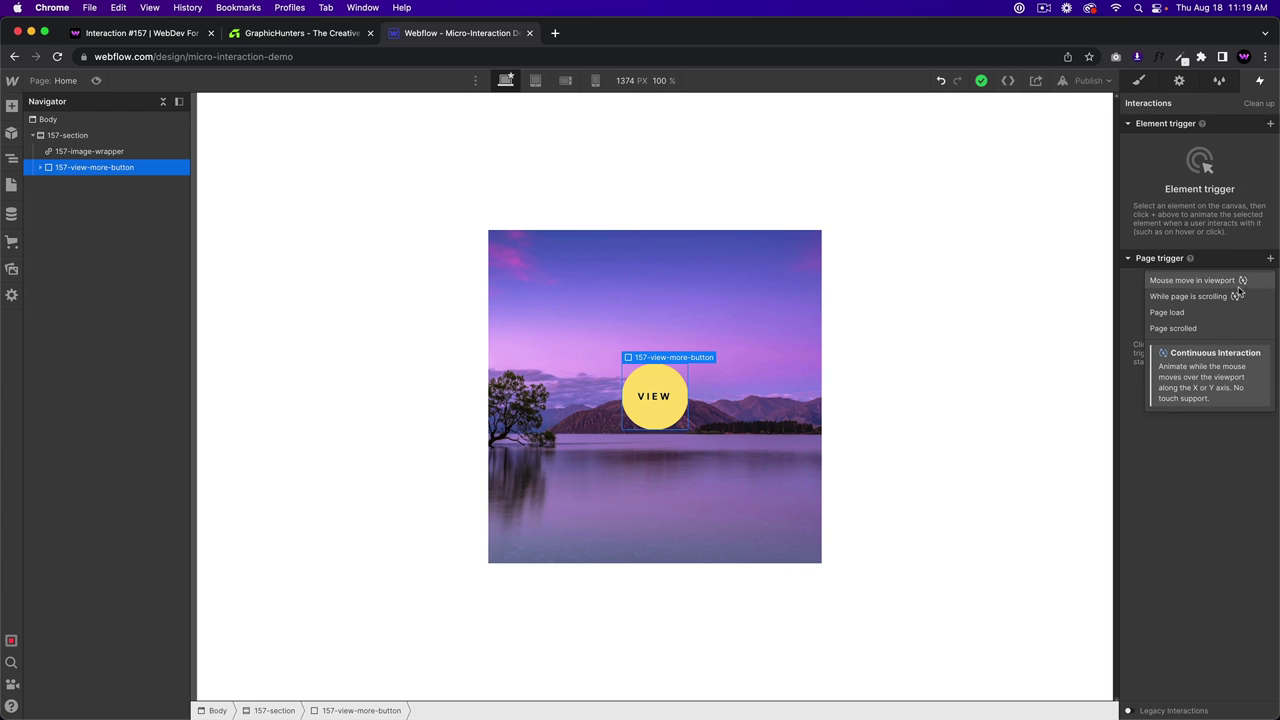
pyautogui.click(1180, 285)
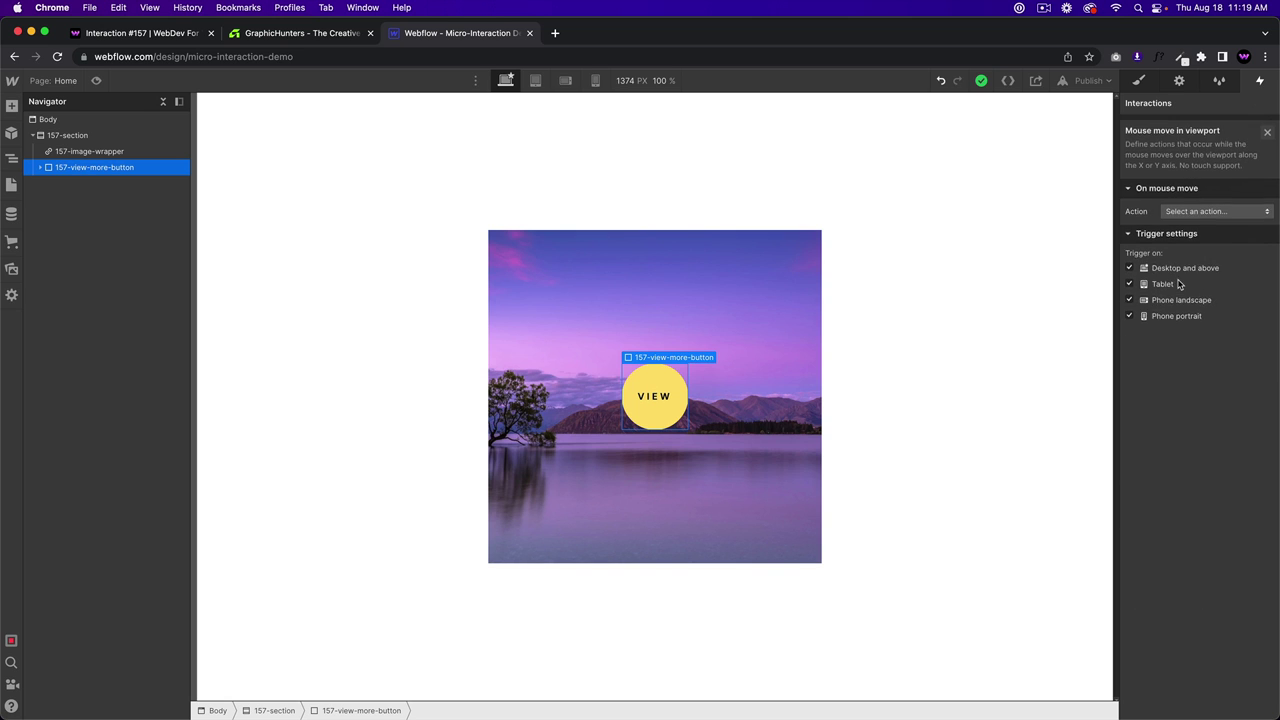
pyautogui.click(1200, 207)
pyautogui.click(1202, 237)
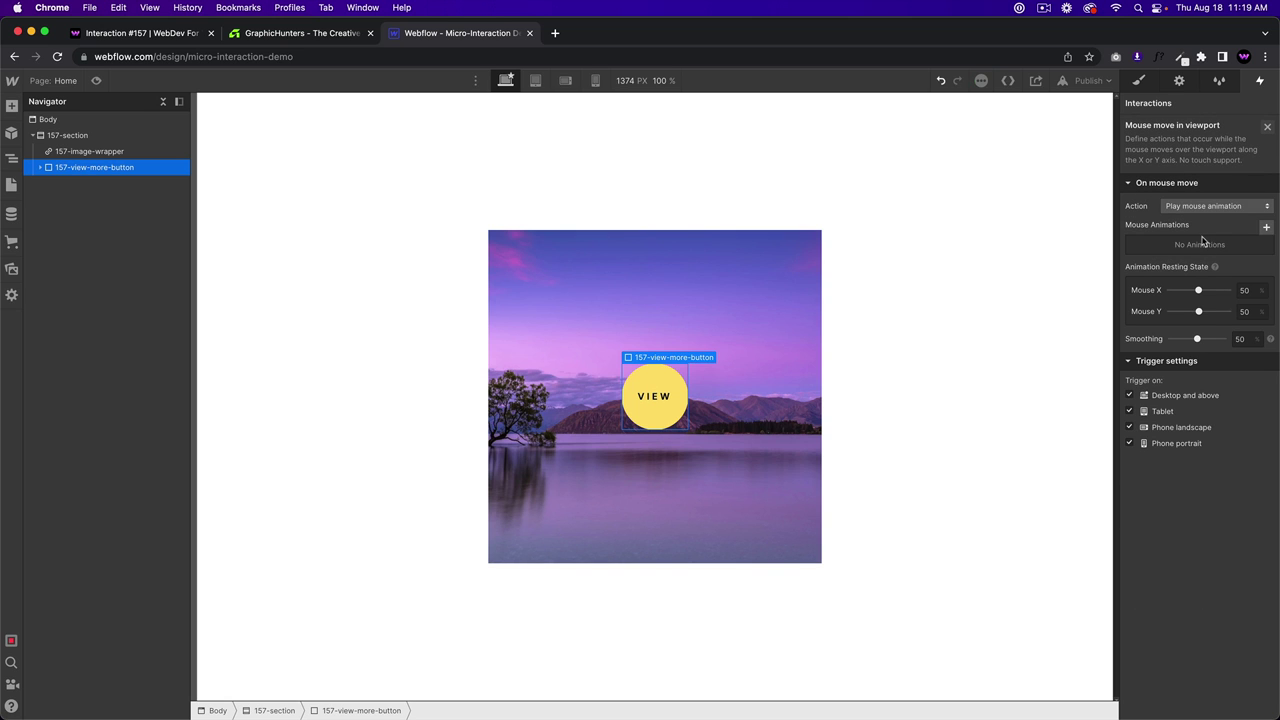
# Step: Create a new mouse animation for the trigger and name it 157-mouse-move
pyautogui.click(1266, 227)
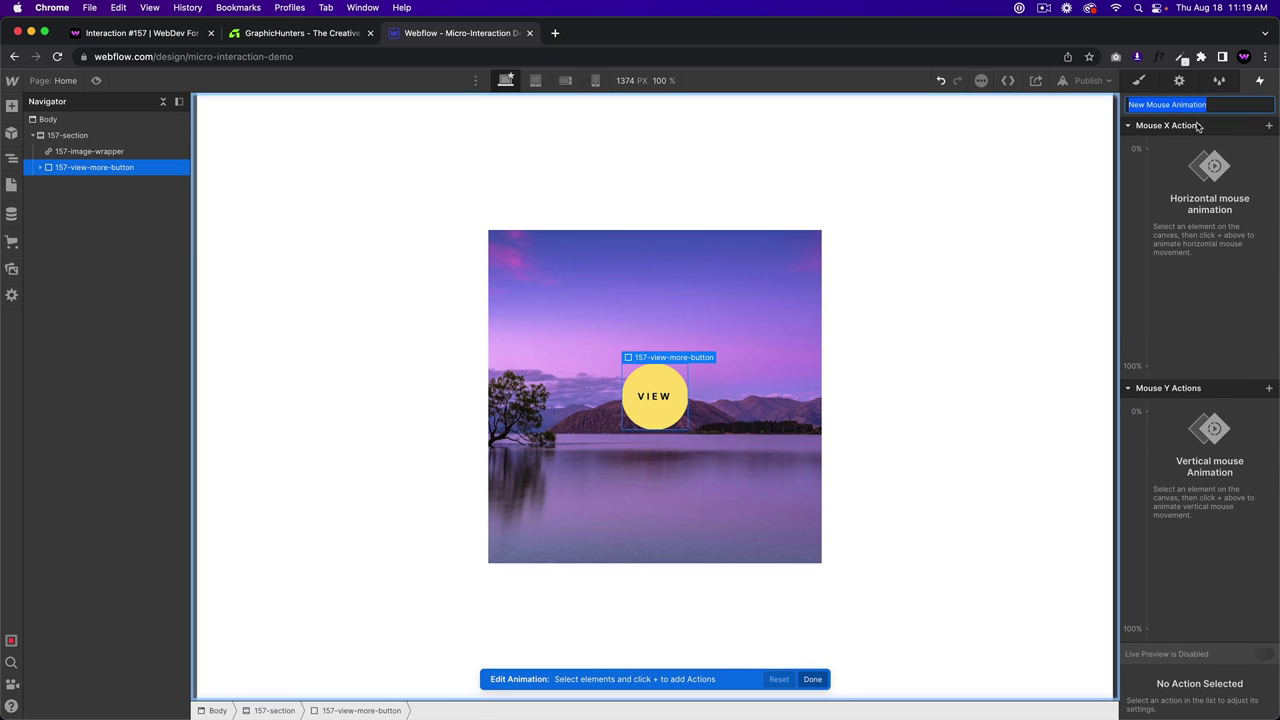
pyautogui.write('157-mouse-move')
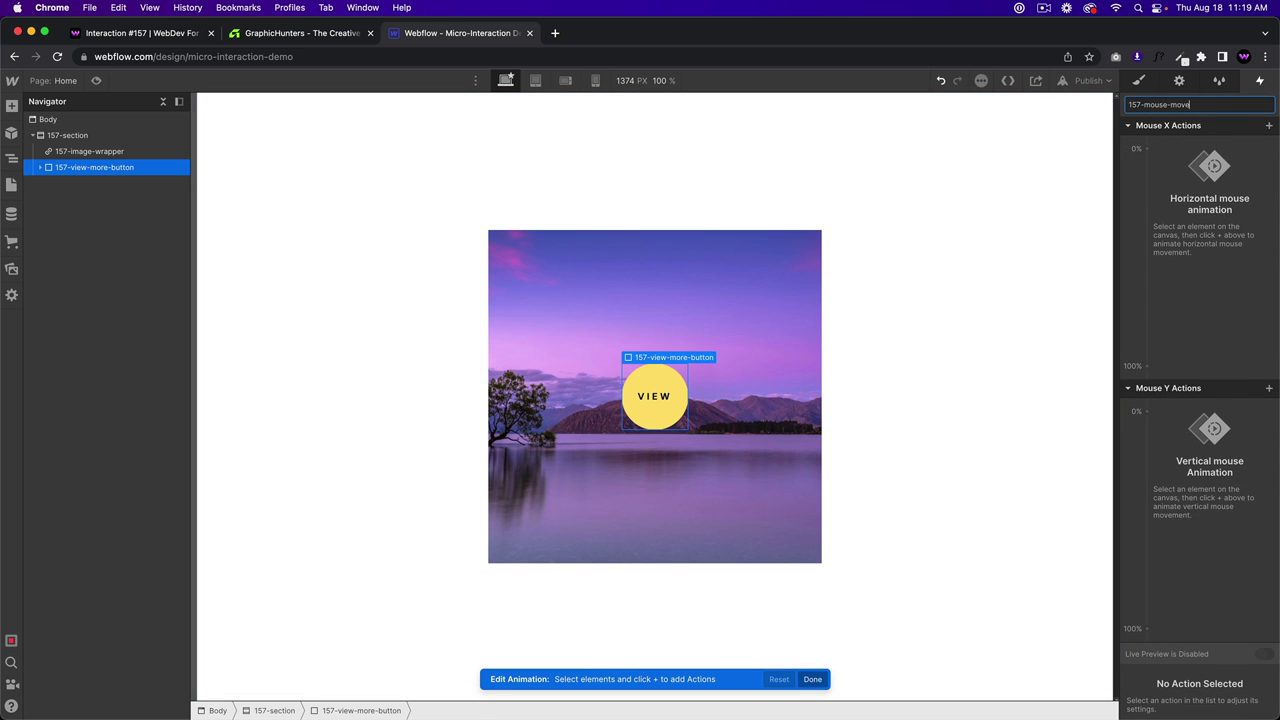
pyautogui.press('Return')
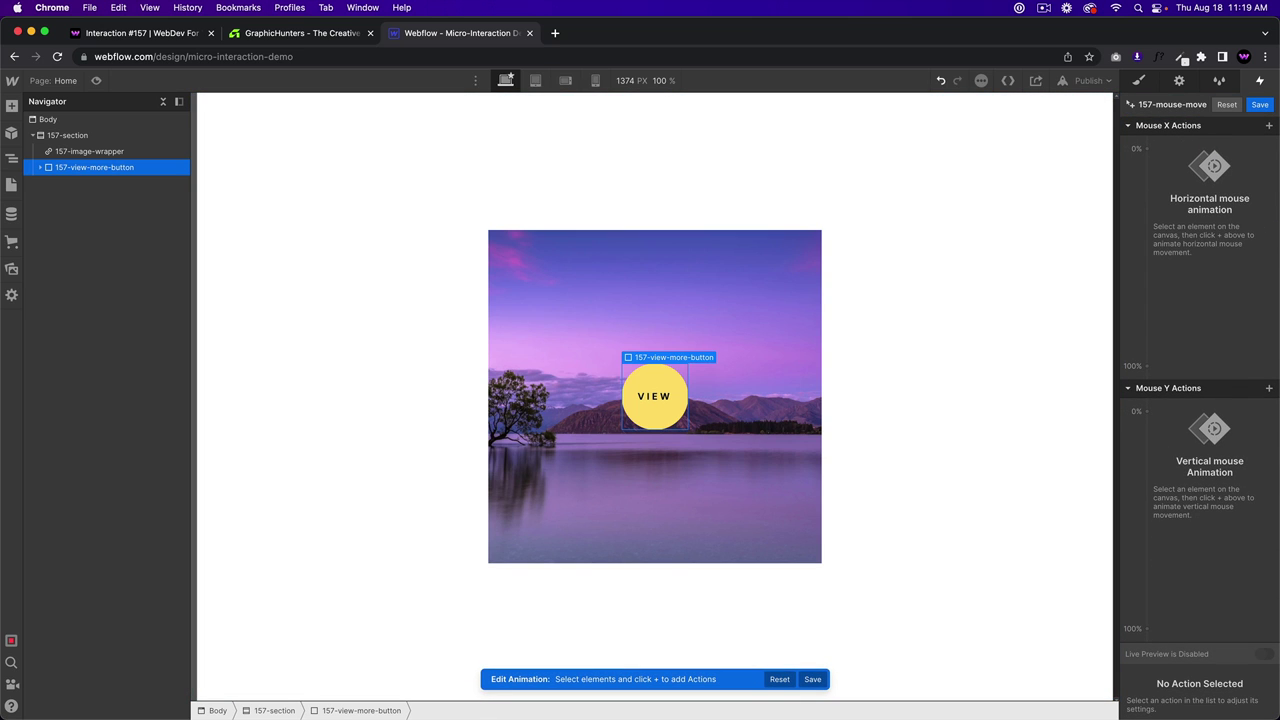
# Step: Add a Mouse X Move action for 157-view-more-button and set its 0% keyframe to -50 VW on the X axis
pyautogui.click(1164, 150)
pyautogui.click(1176, 187)
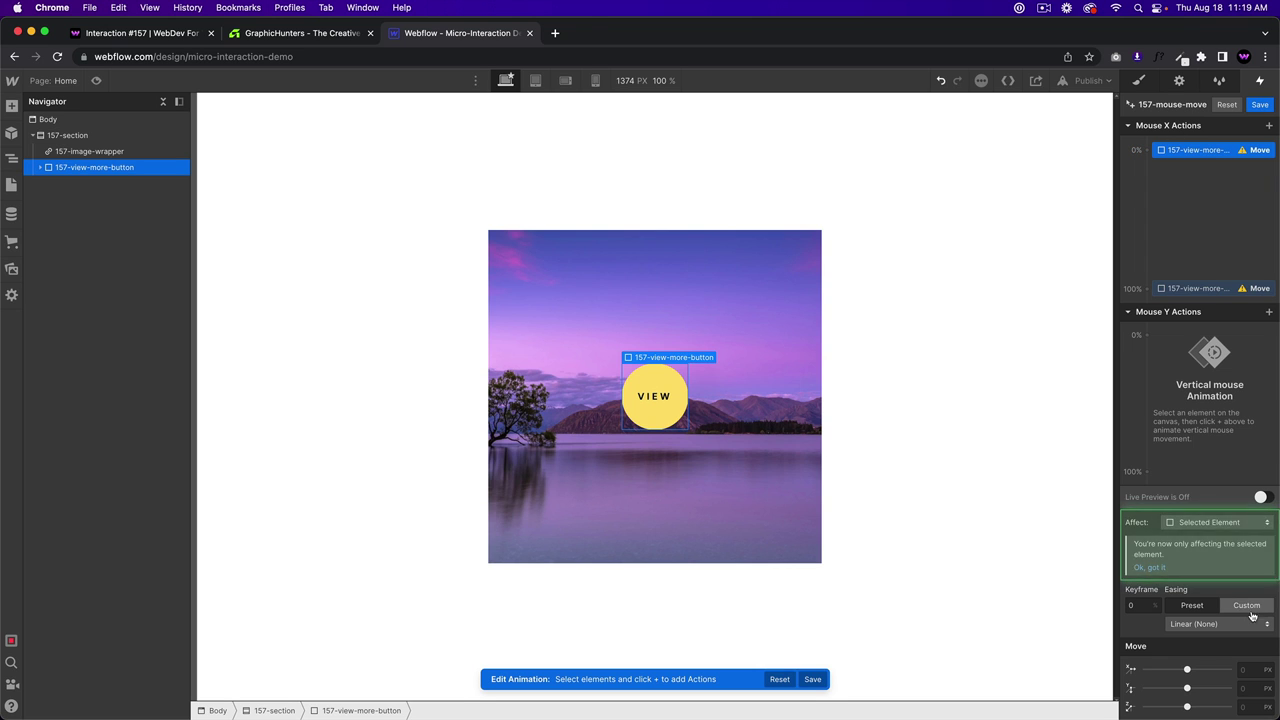
pyautogui.click(1242, 671)
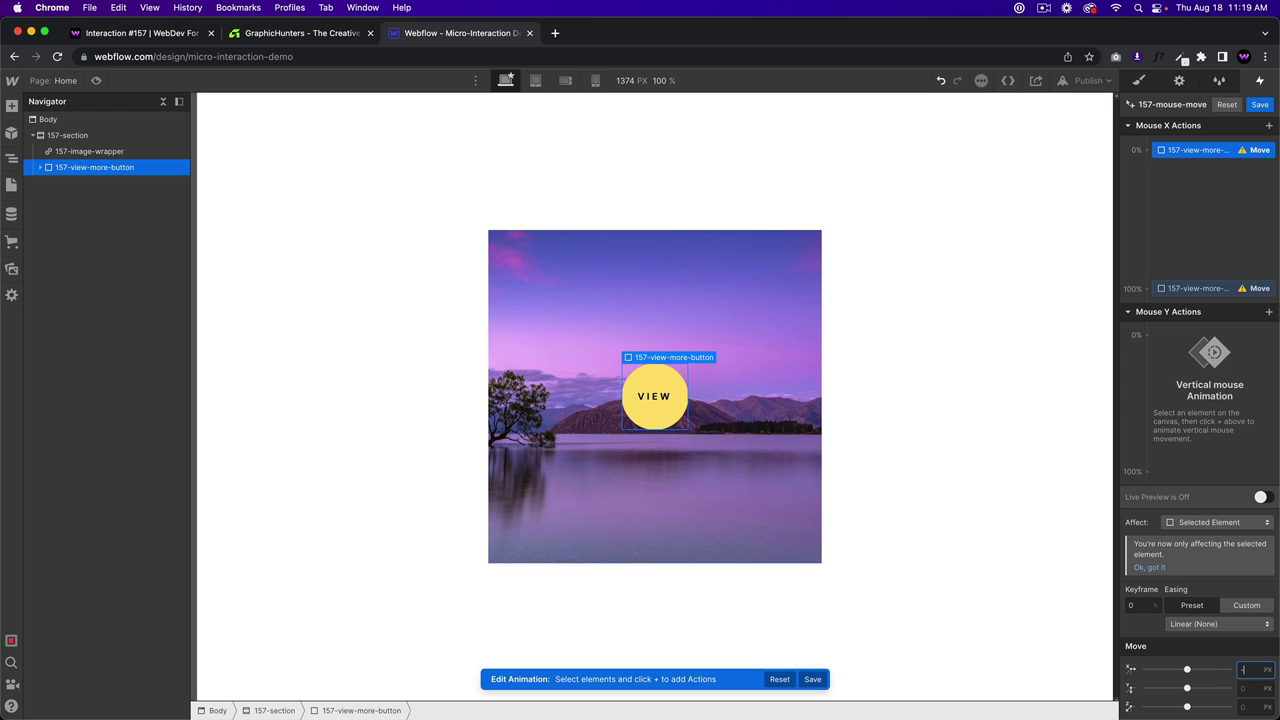
pyautogui.write('50vw')
pyautogui.press('Home')
pyautogui.write('-')
pyautogui.press('Return')
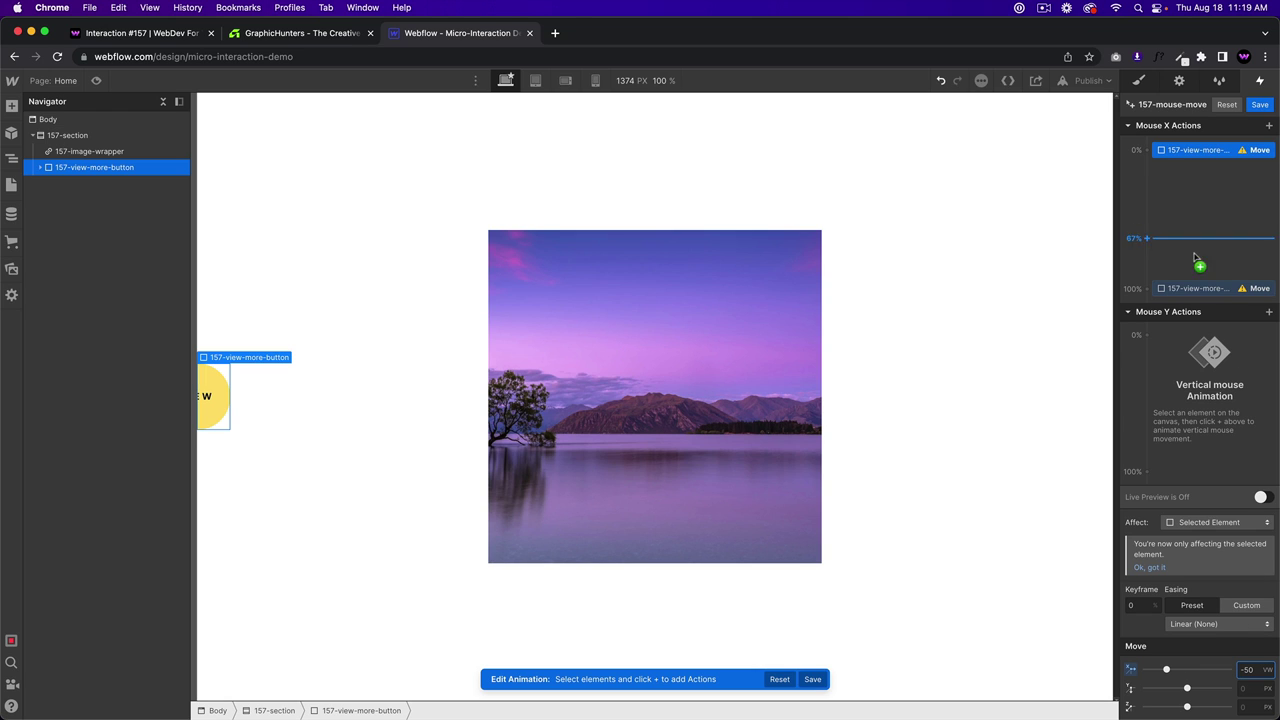
# Step: Set the 100% keyframe of the Mouse X Move action to 50 VW on the X axis
pyautogui.click(1199, 289)
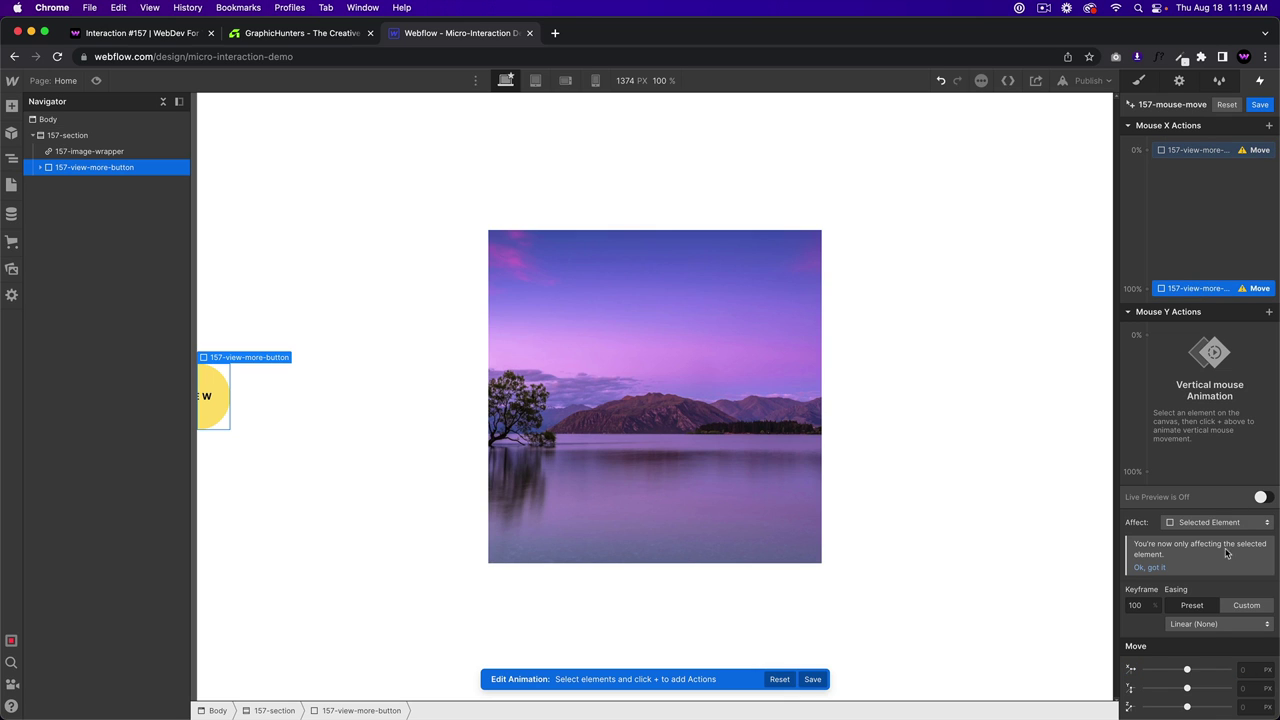
pyautogui.click(1247, 668)
pyautogui.press('Return')
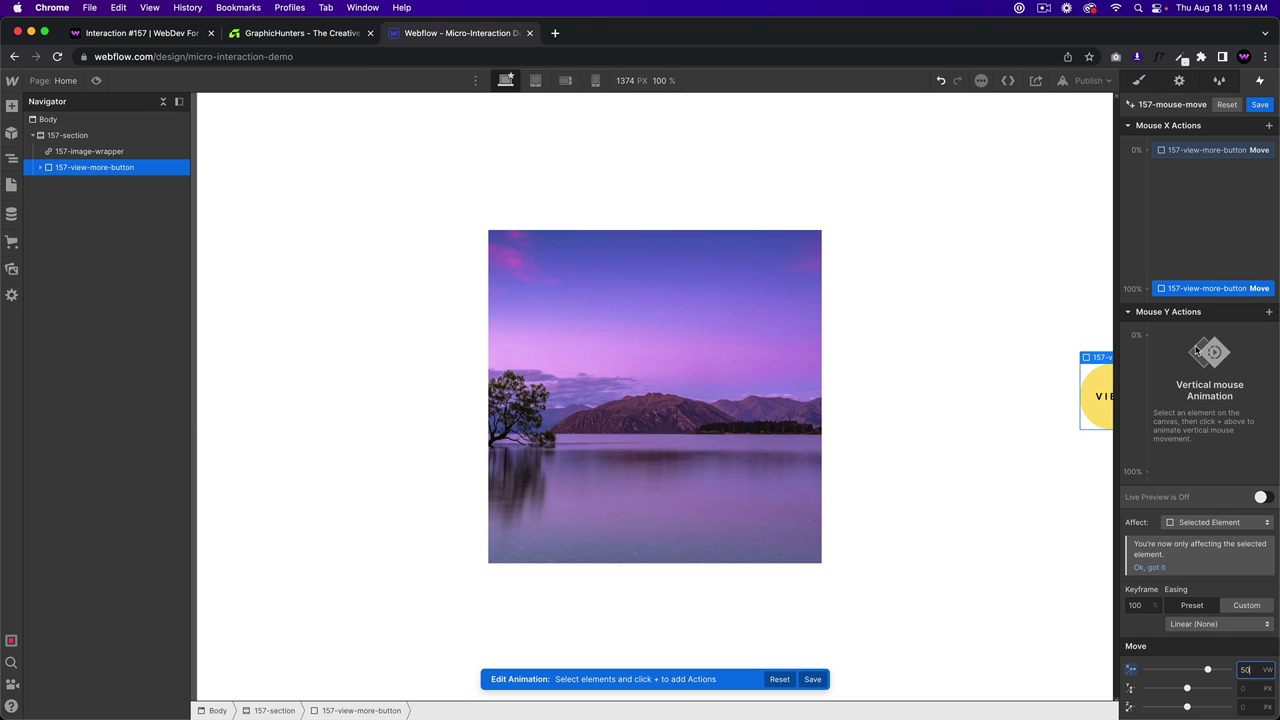
# Step: Add a Mouse Y Move action for 157-view-more-button and set its 0% keyframe to -50 VH on the Y axis
pyautogui.click(1148, 336)
pyautogui.click(1178, 376)
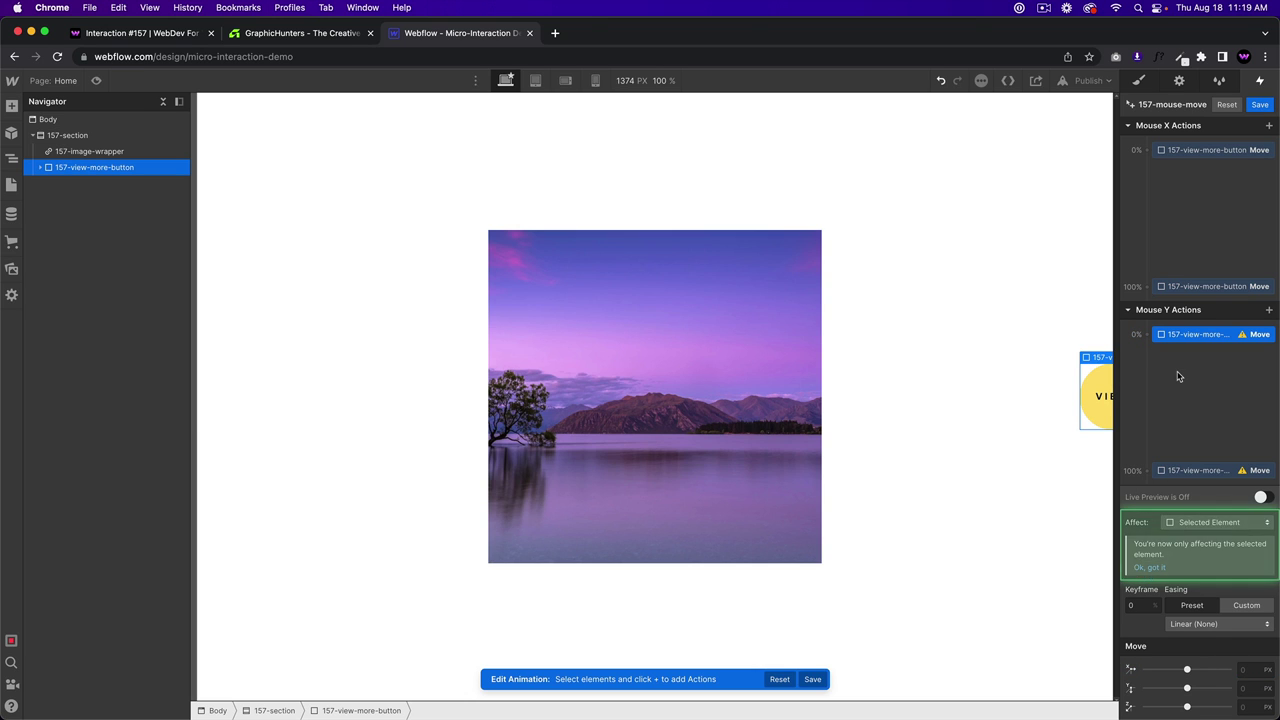
pyautogui.click(1254, 689)
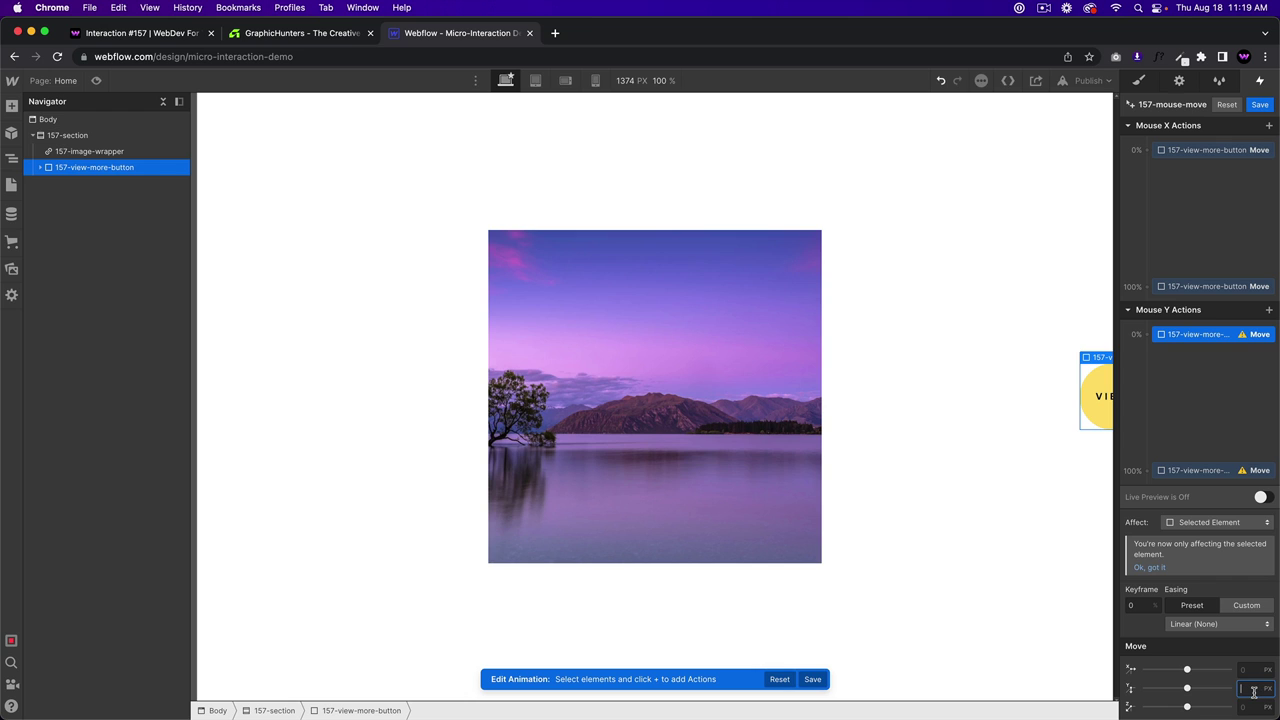
pyautogui.write('-50vh')
pyautogui.press('Return')
# Step: Set the 100% keyframe of the Mouse Y Move action to 50 VH on the Y axis and test the mouse movement in preview
pyautogui.click(1214, 470)
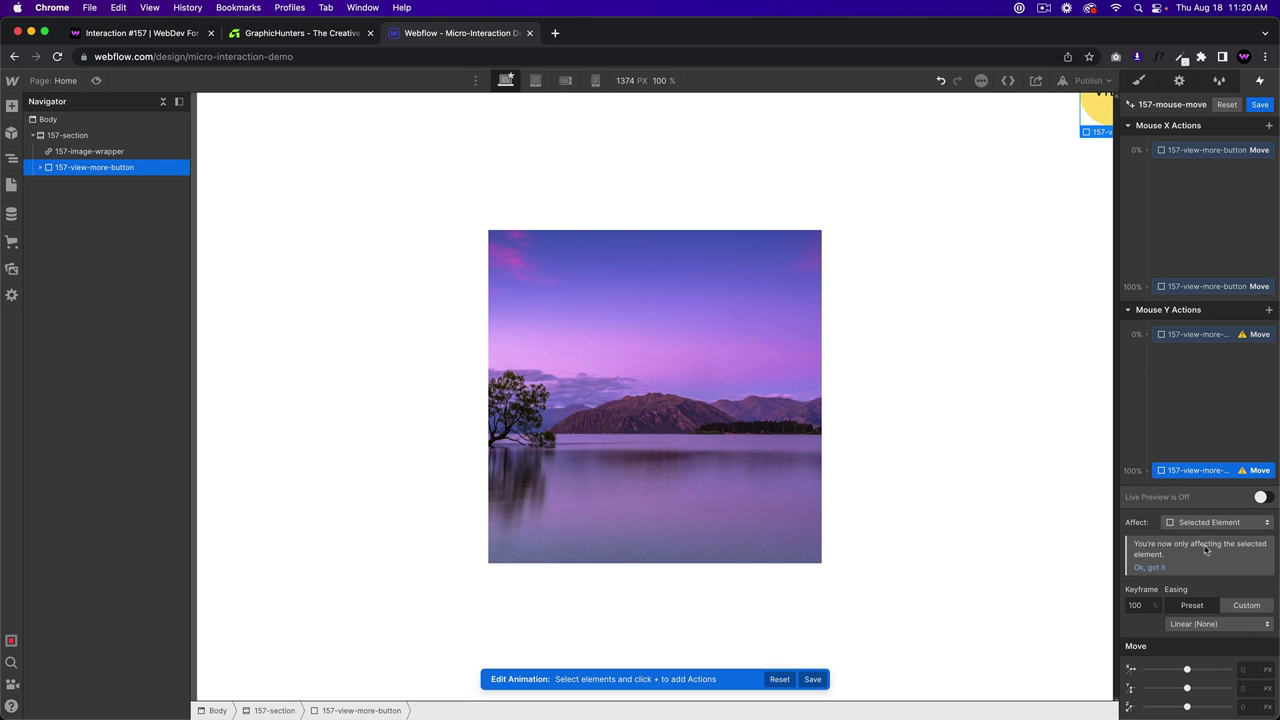
pyautogui.click(1249, 688)
pyautogui.write('50vh')
pyautogui.press('Return')
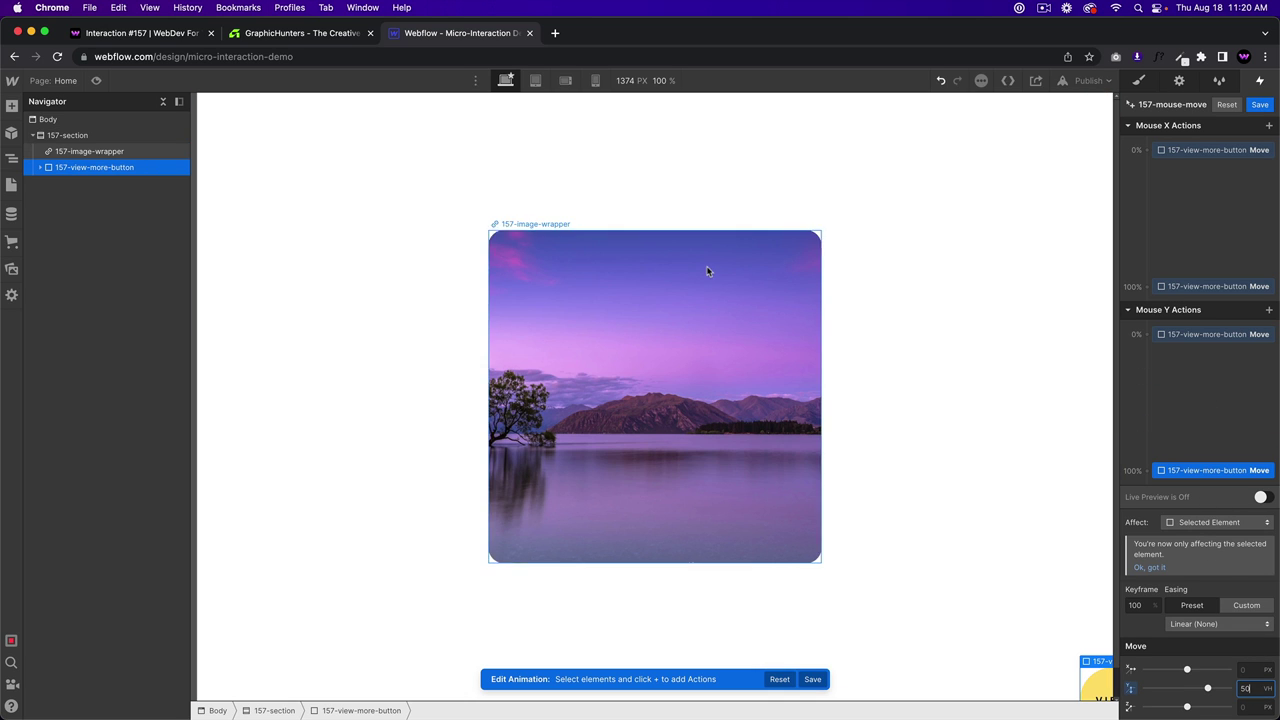
pyautogui.click(96, 80)
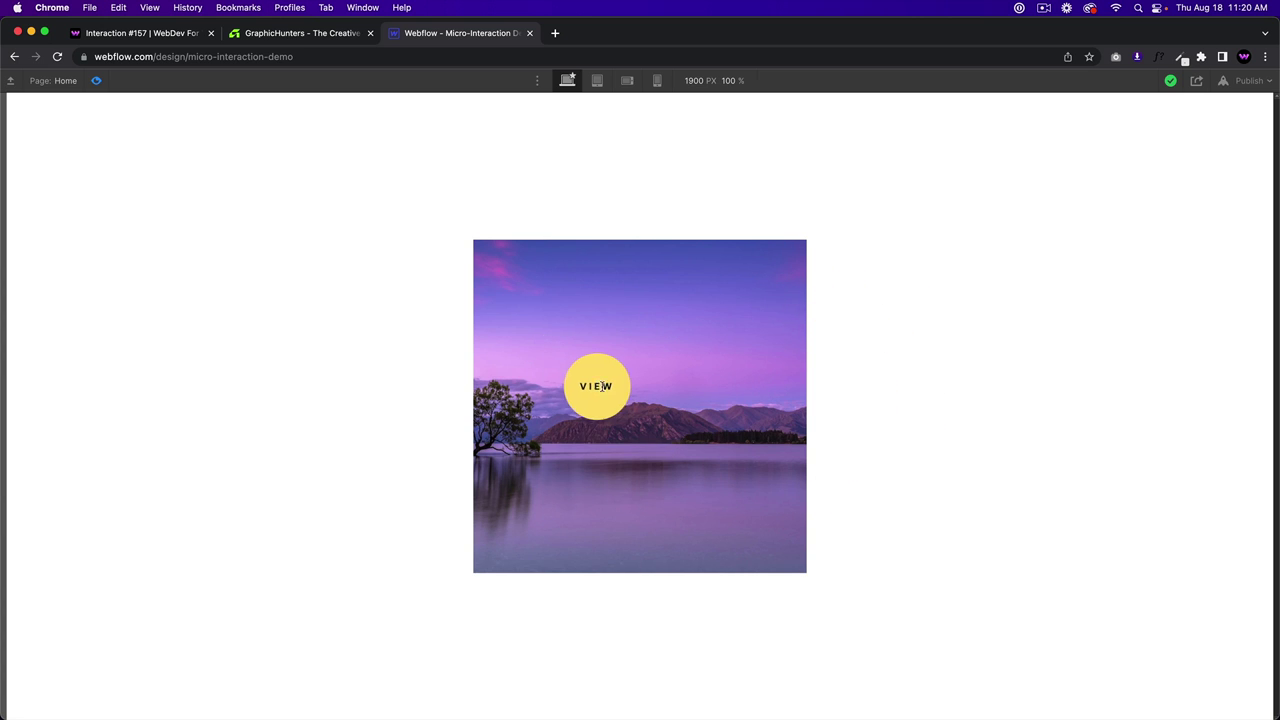
pyautogui.click(96, 82)
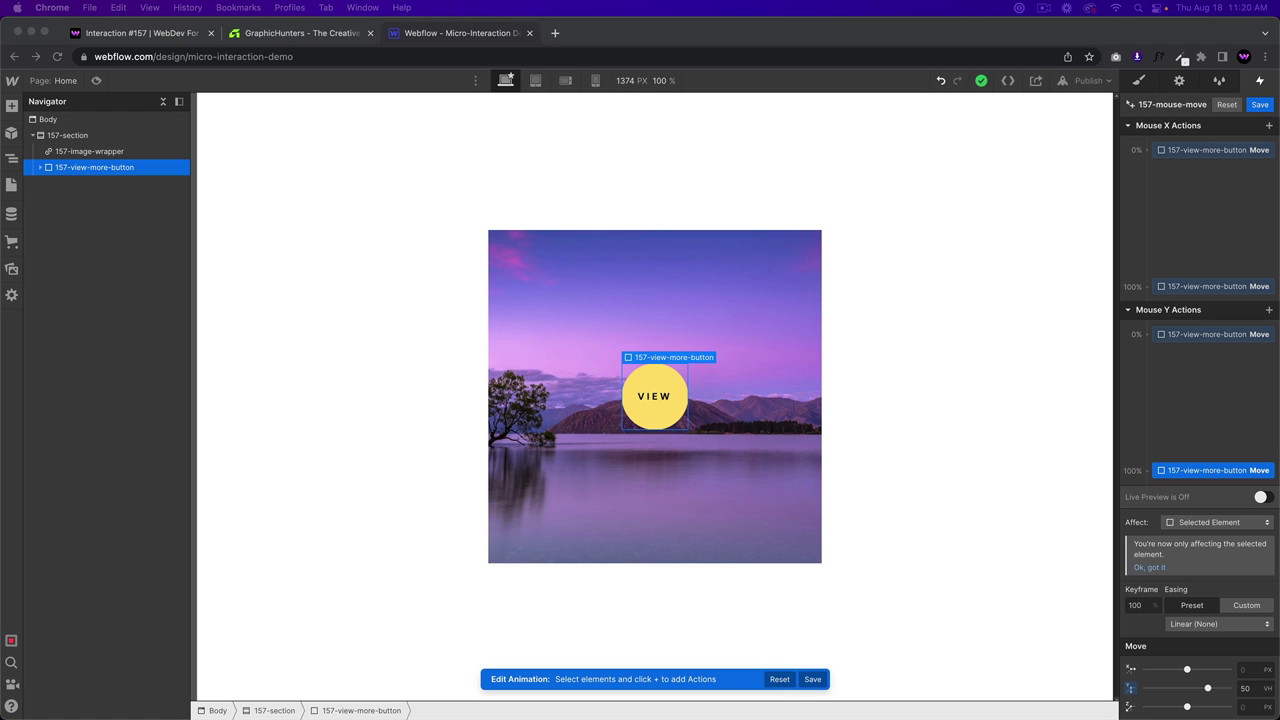
# Step: Add an HTML Embed element inside 157-section
pyautogui.click(288, 196)
pyautogui.click(12, 106)
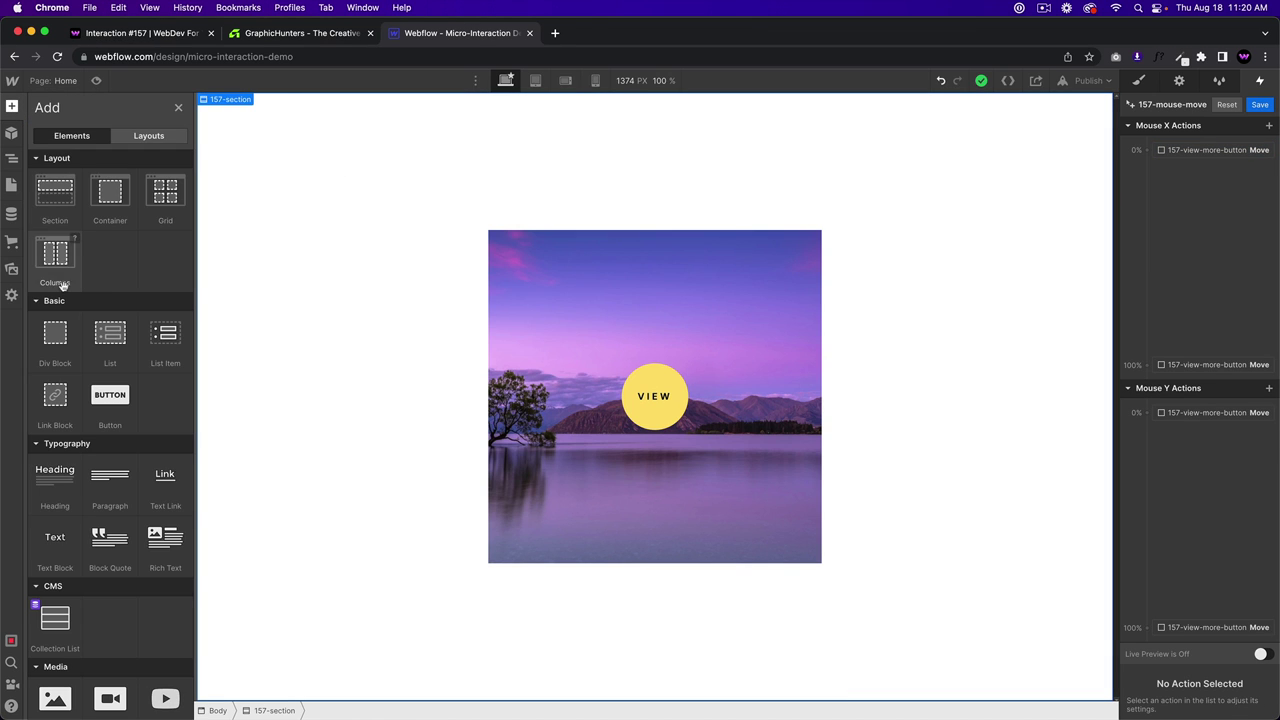
pyautogui.press('super+e')
pyautogui.write('em')
pyautogui.press('Return')
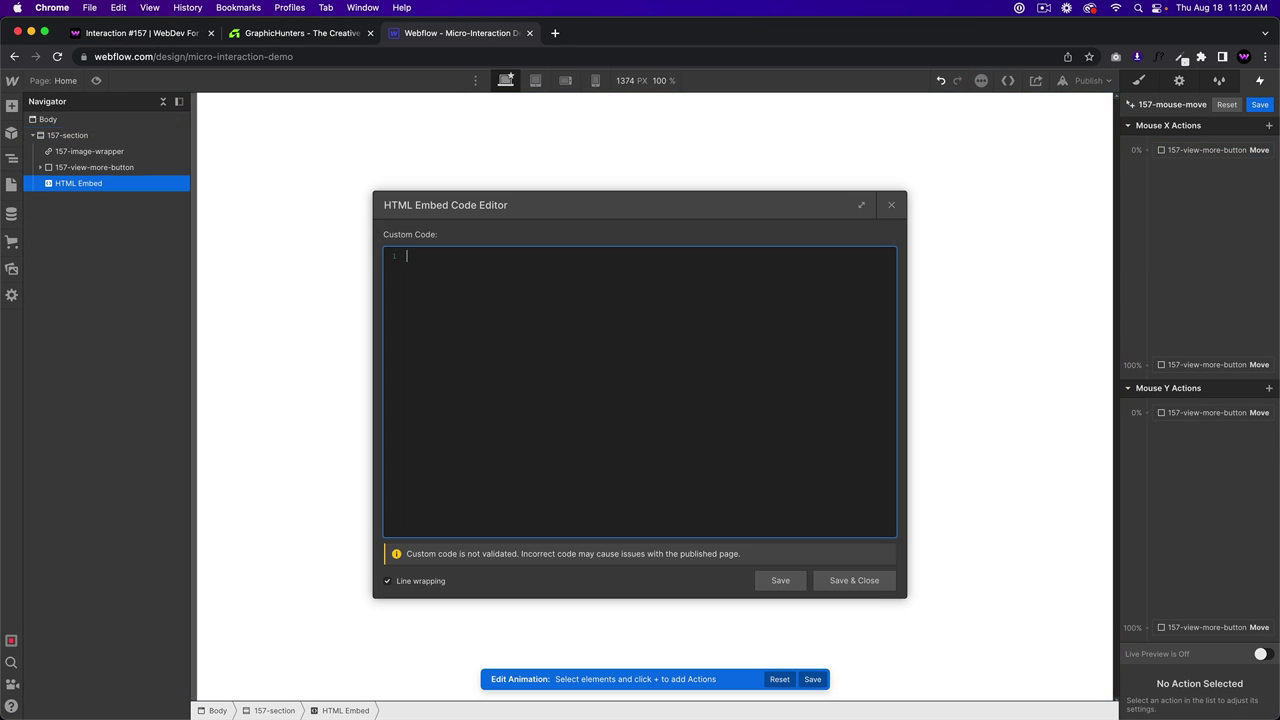
# Step: Enter a style rule giving ._157-view-more-button pointer-events: none in the embed, save it, and test the image hover in preview
pyautogui.write('<style> ._157-view-more-button {pointer-events: none;} </style>')
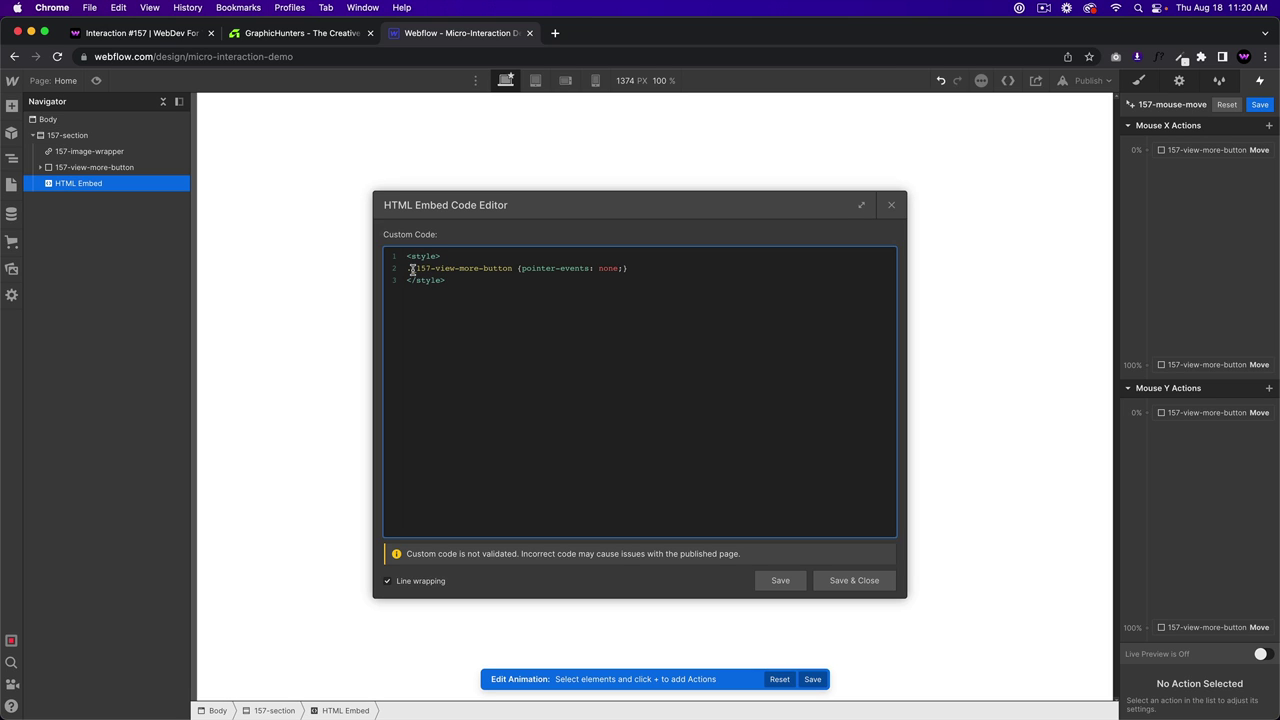
pyautogui.click(415, 269)
pyautogui.moveTo(519, 269); pyautogui.dragTo(624, 268)
pyautogui.click(601, 269)
pyautogui.click(638, 268)
pyautogui.click(855, 580)
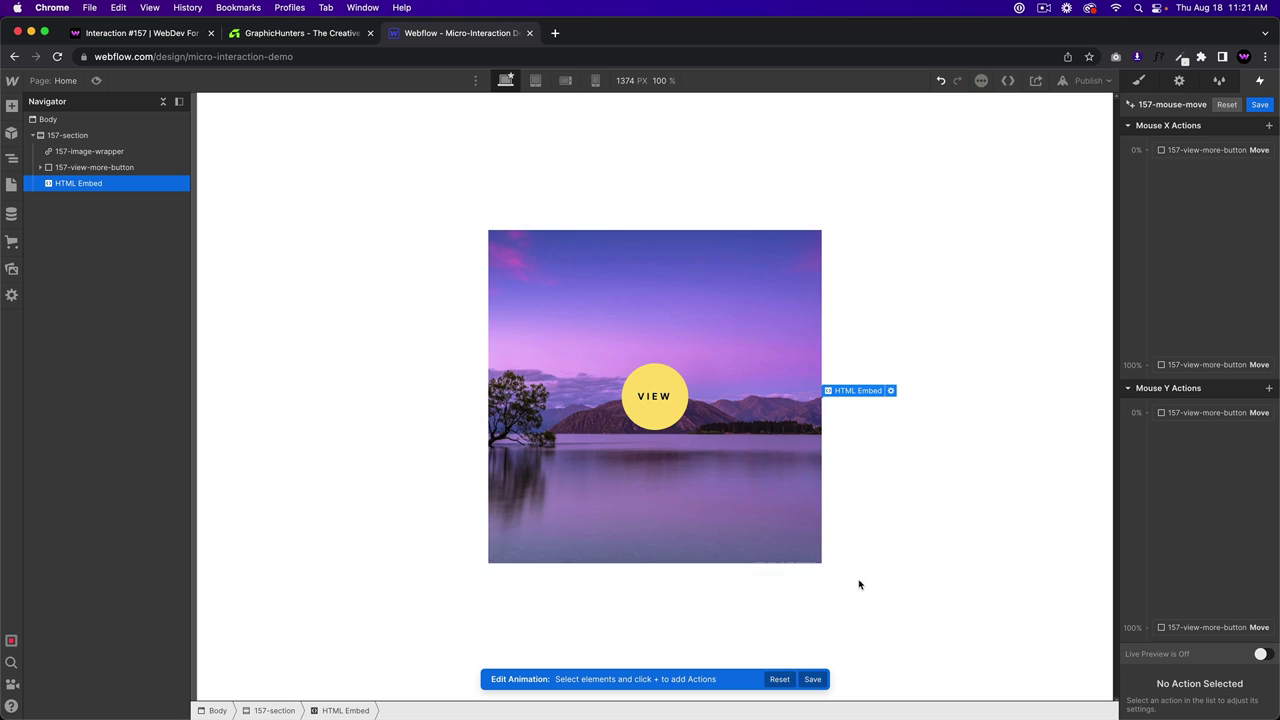
pyautogui.click(96, 80)
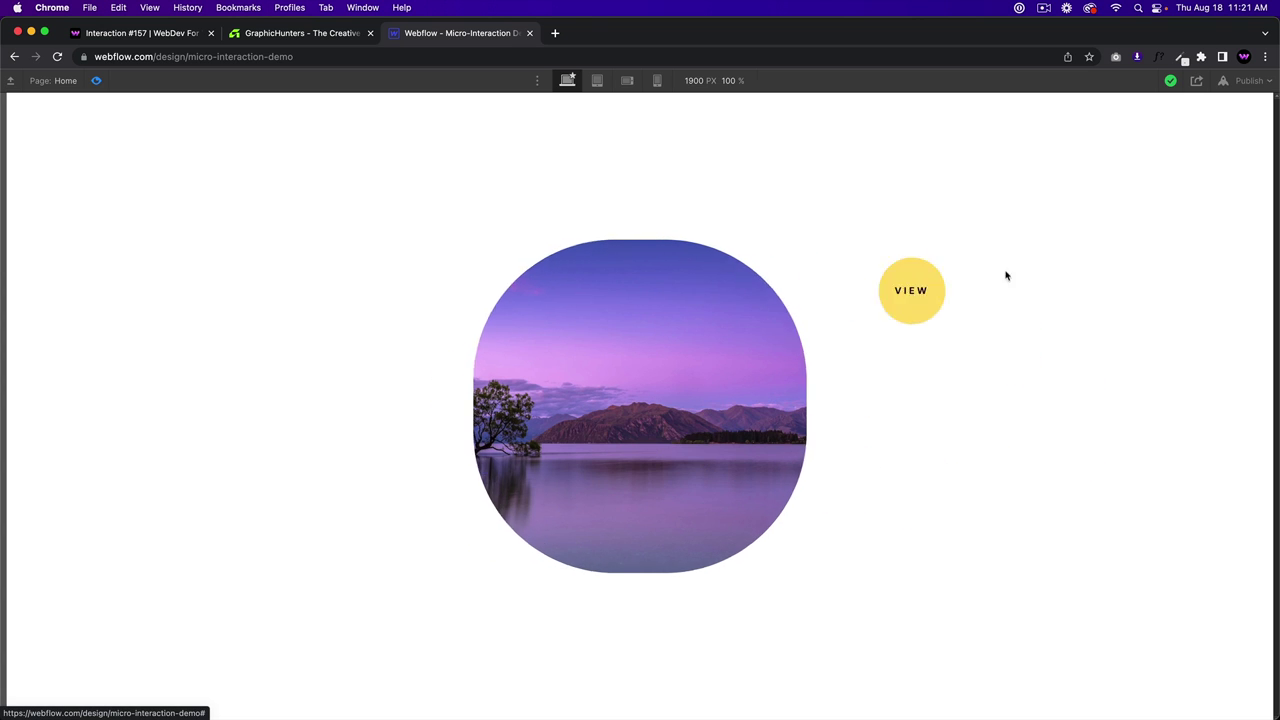
pyautogui.click(96, 80)
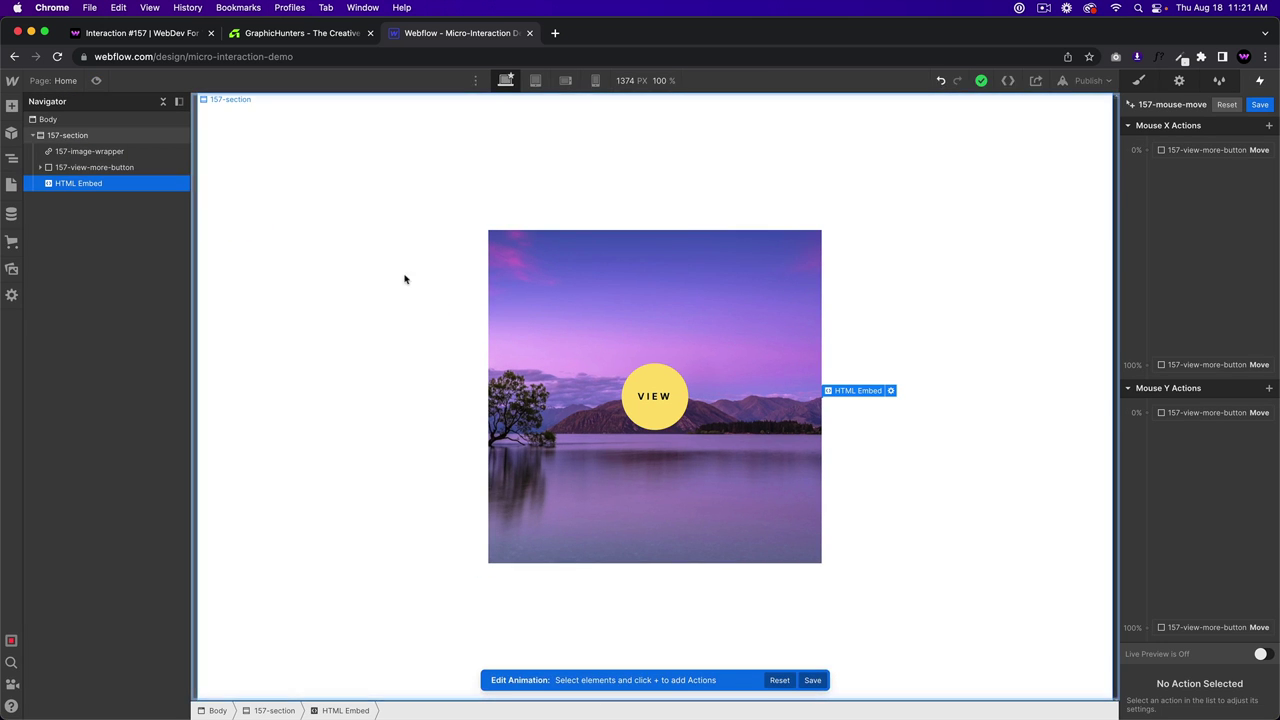
# Step: Look at the head-tag custom code area in the Home page settings, then close the settings without changes
pyautogui.press('p')
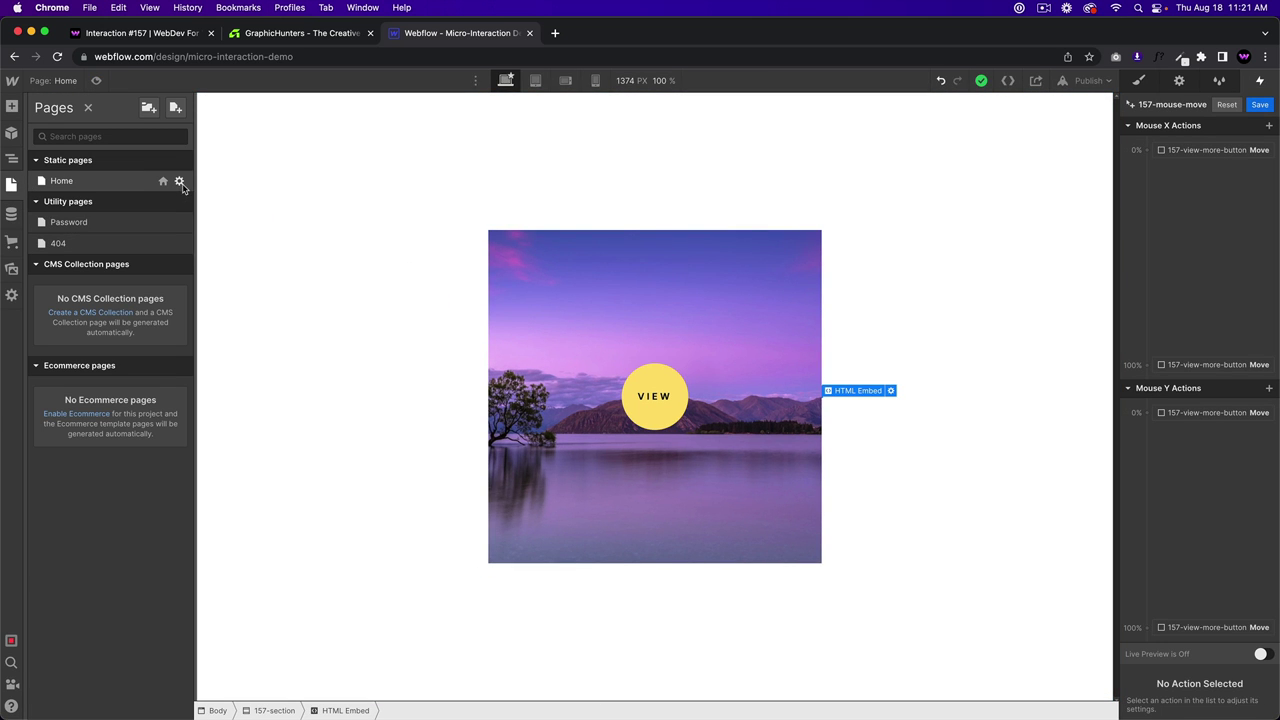
pyautogui.click(179, 181)
pyautogui.scroll(-10, 374, 518)
pyautogui.scroll(-5, 360, 540)
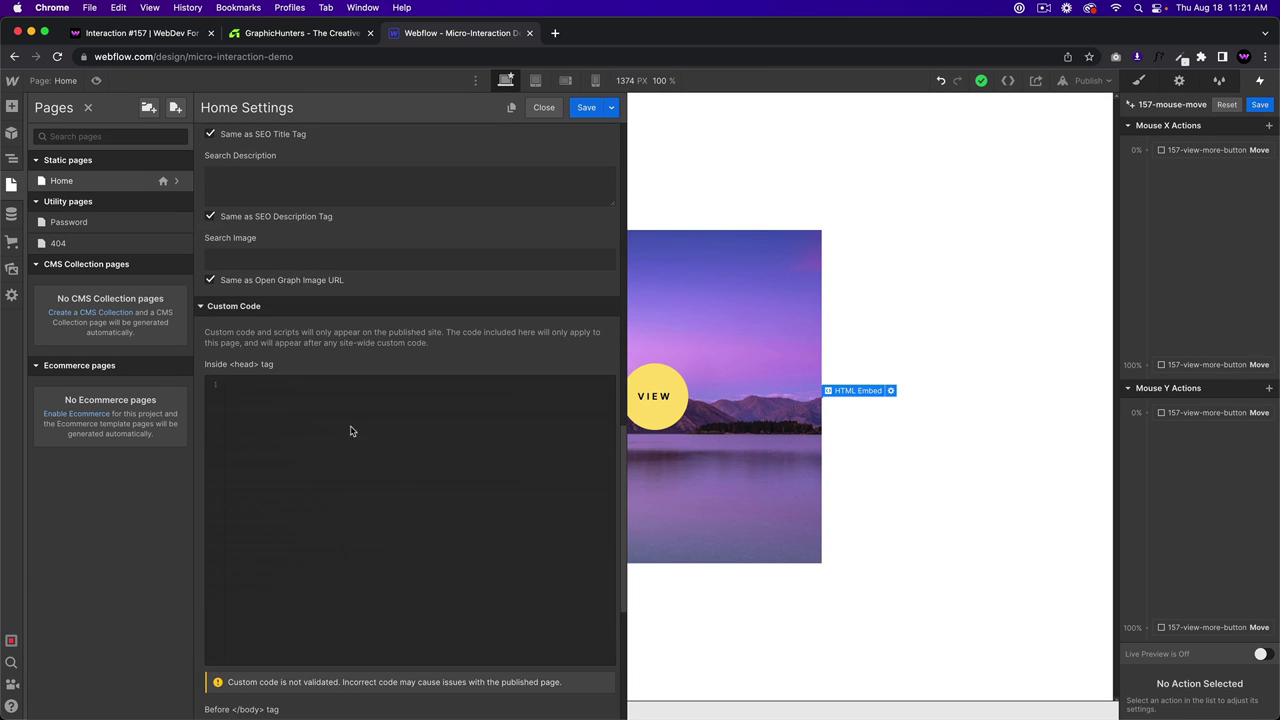
pyautogui.click(831, 209)
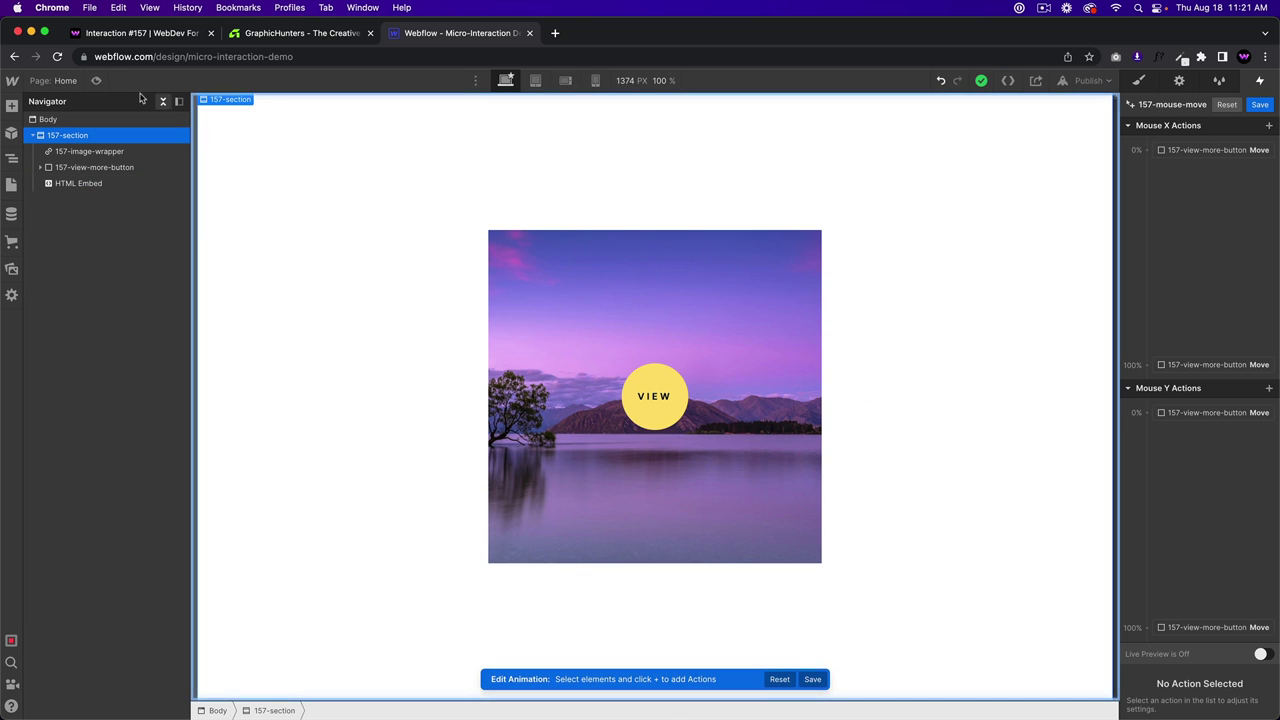
# Step: Test the button's mouse movement in preview, then save the 157-mouse-move animation
pyautogui.click(96, 80)
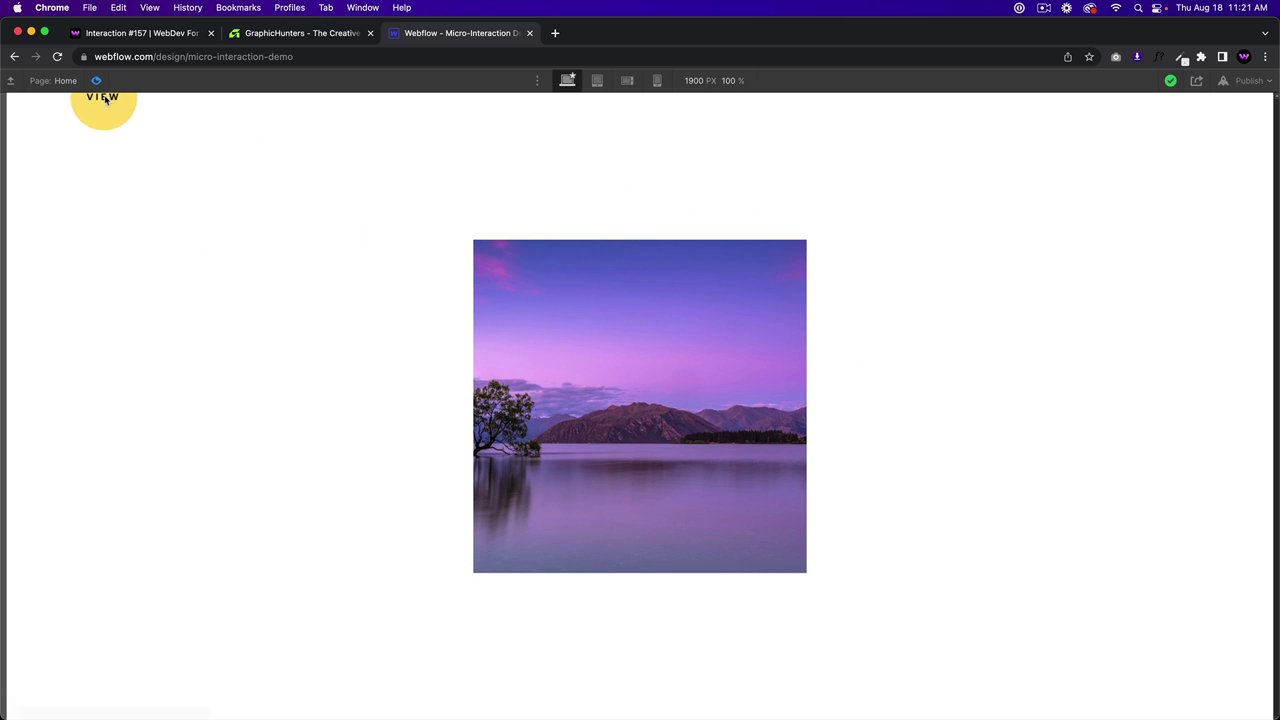
pyautogui.click(96, 80)
pyautogui.click(645, 352)
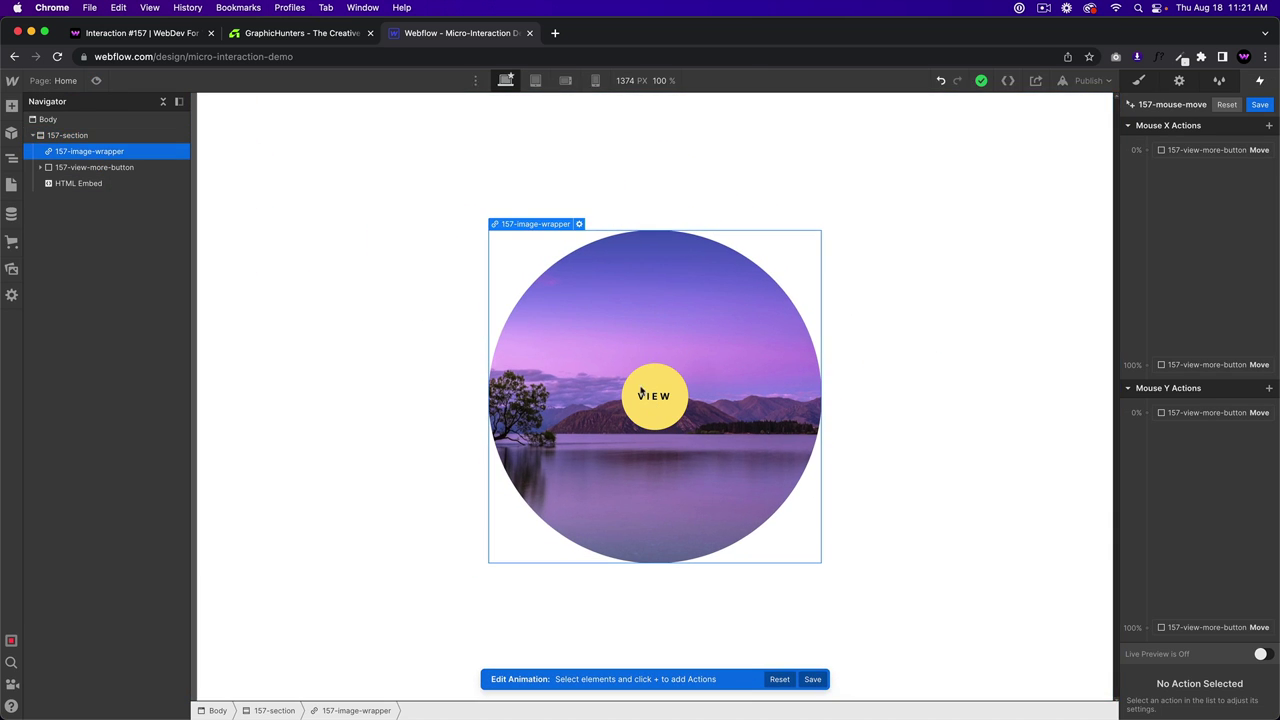
pyautogui.click(426, 271)
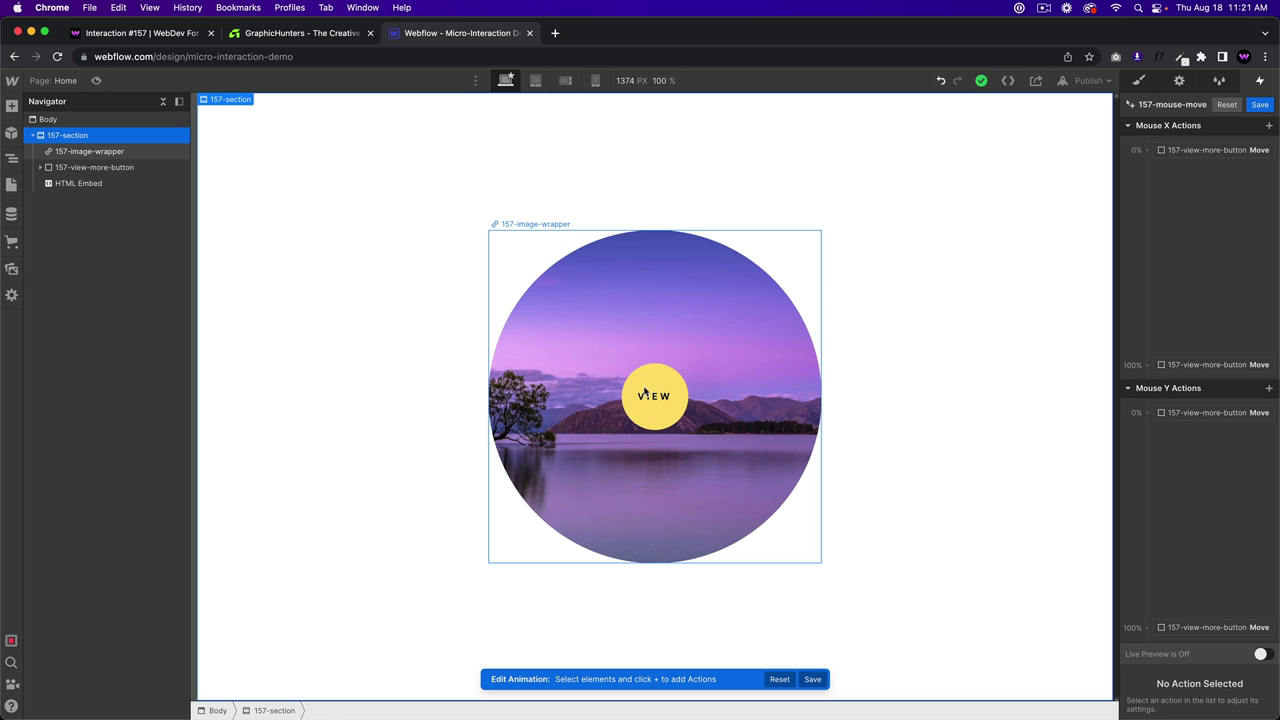
pyautogui.click(1259, 104)
# Step: Add a Mouse hover element trigger to 157-image-wrapper and set its On hover action to Start an animation
pyautogui.click(784, 237)
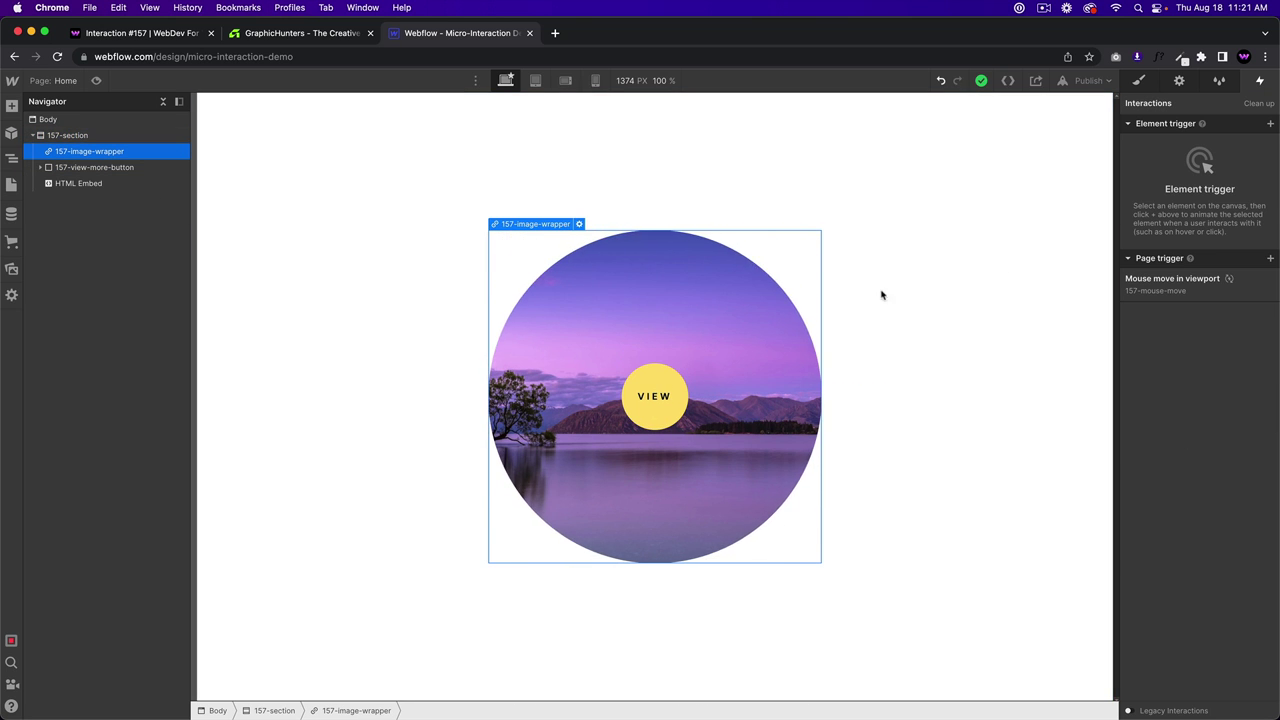
pyautogui.click(1269, 124)
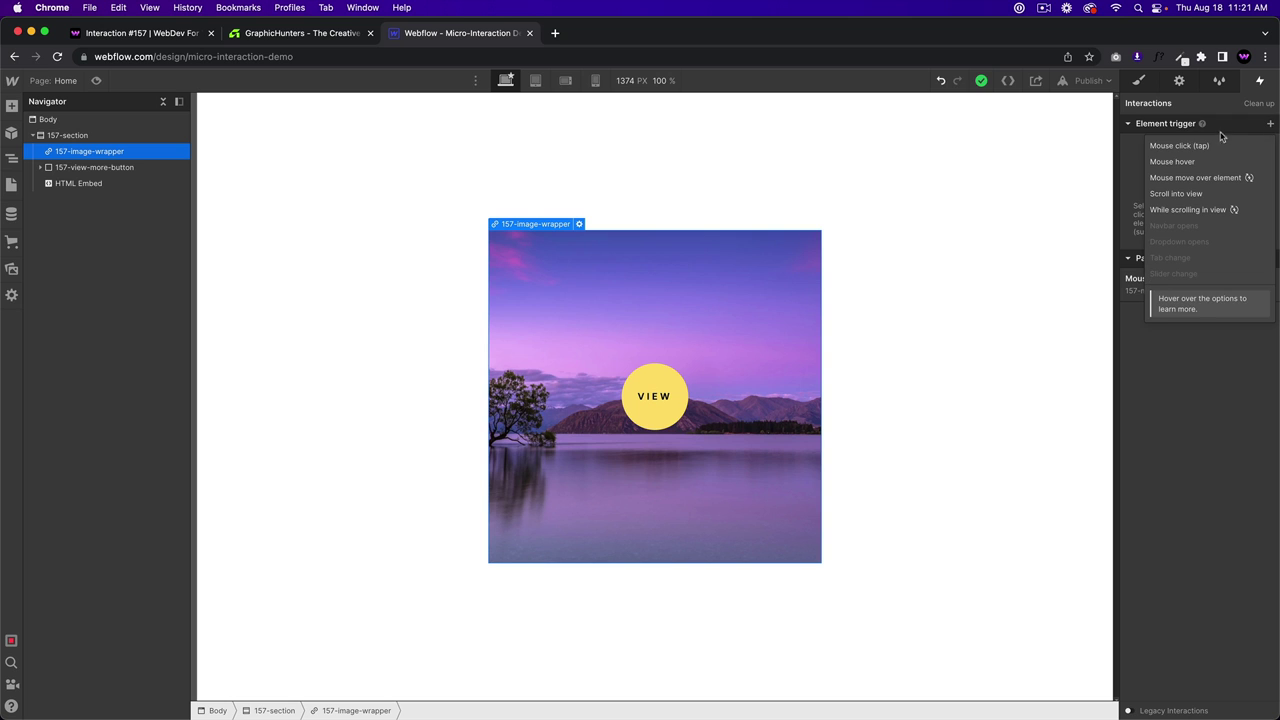
pyautogui.click(1181, 164)
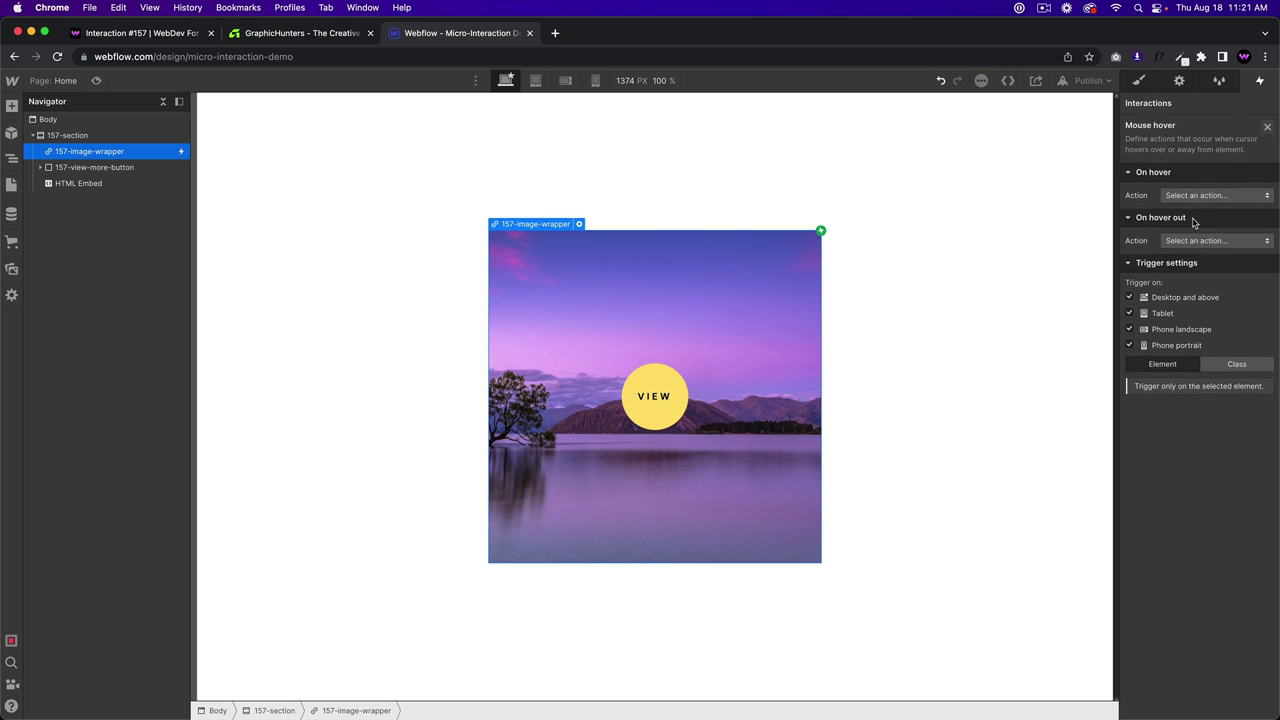
pyautogui.click(1195, 198)
pyautogui.click(1190, 229)
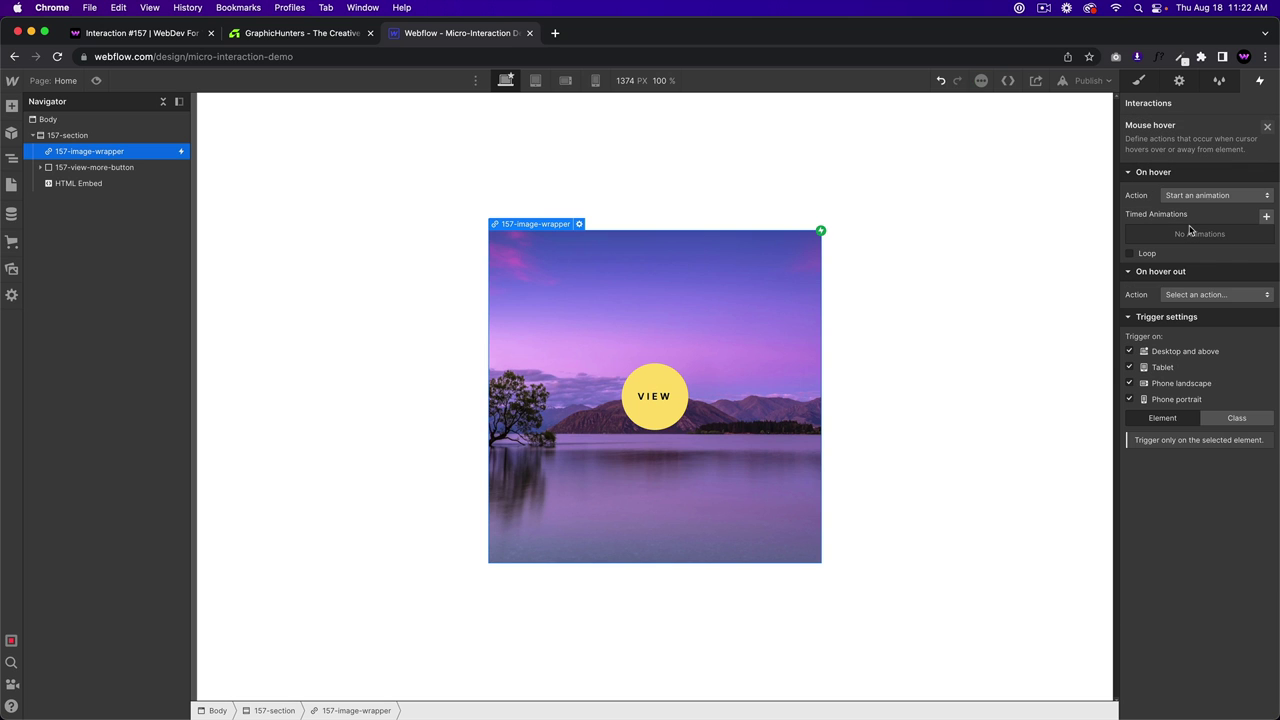
# Step: Create a timed animation named 157-hover-in for the On hover action
pyautogui.click(1266, 217)
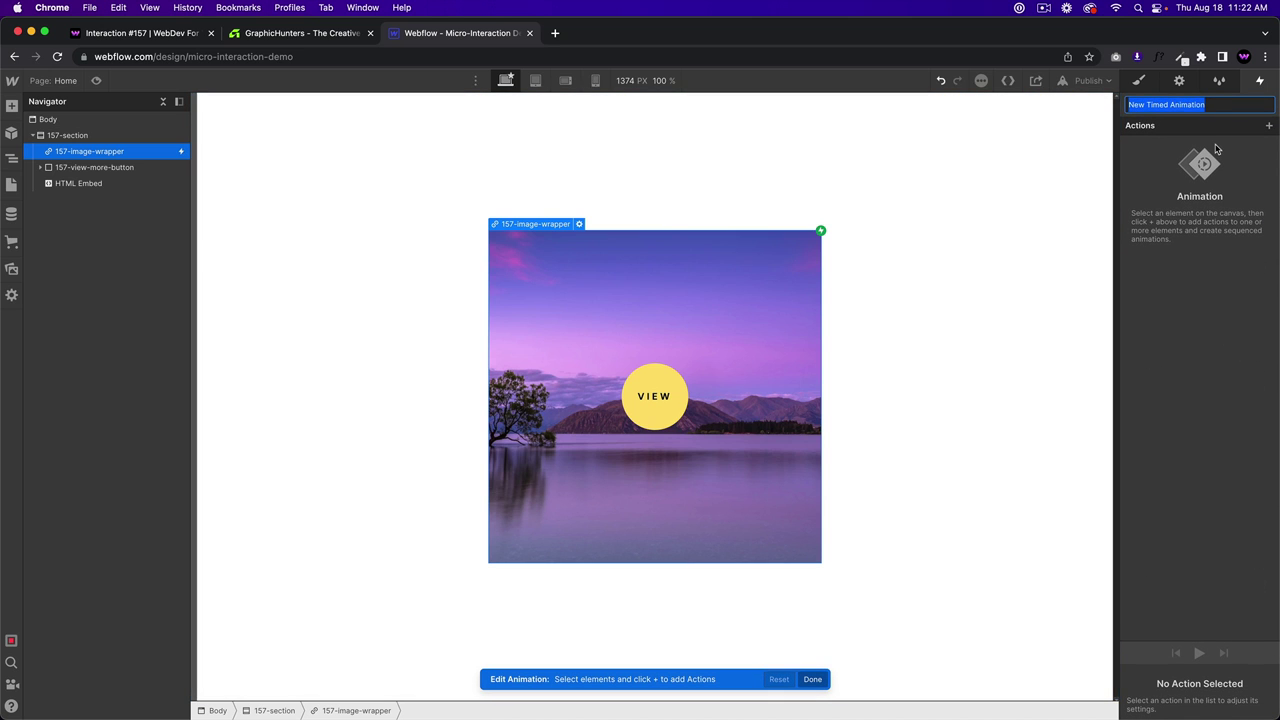
pyautogui.write('15')
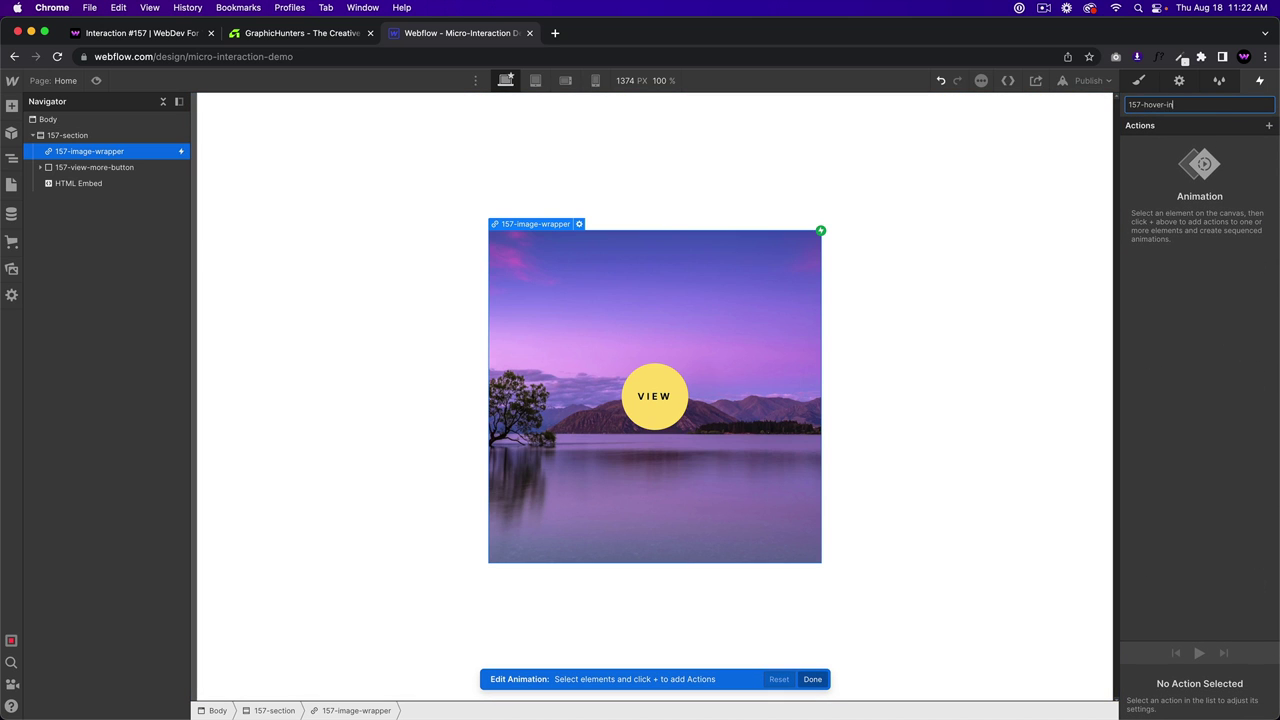
pyautogui.write('7-hover-in')
pyautogui.press('Return')
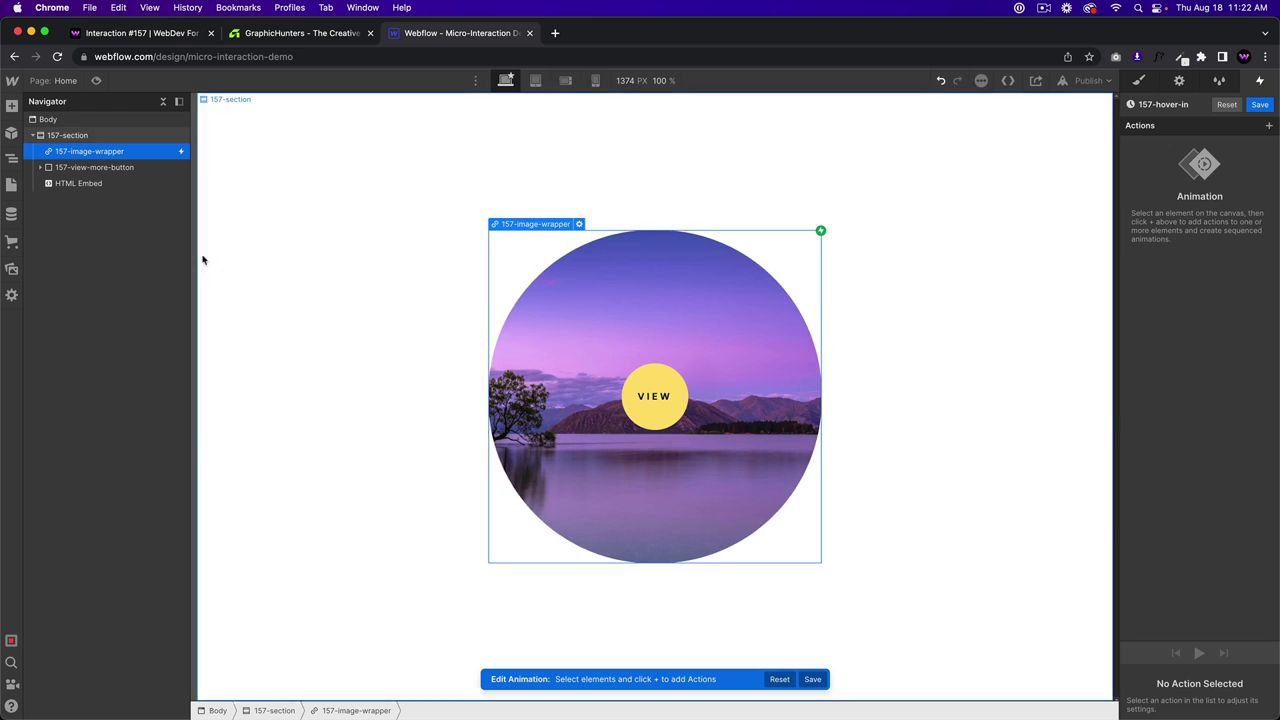
# Step: Add a Scale action of 0.2 on X and Y for 157-view-more-button, affecting only the selected element and set as initial state
pyautogui.click(101, 171)
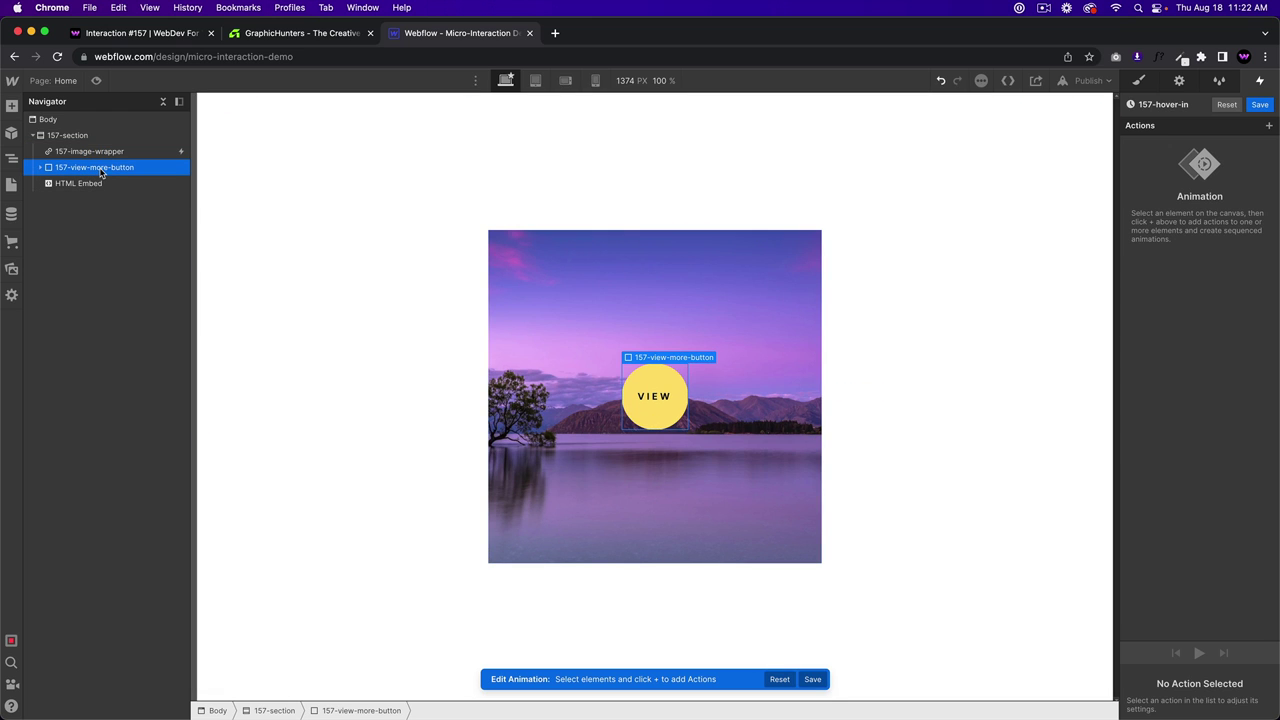
pyautogui.click(1269, 127)
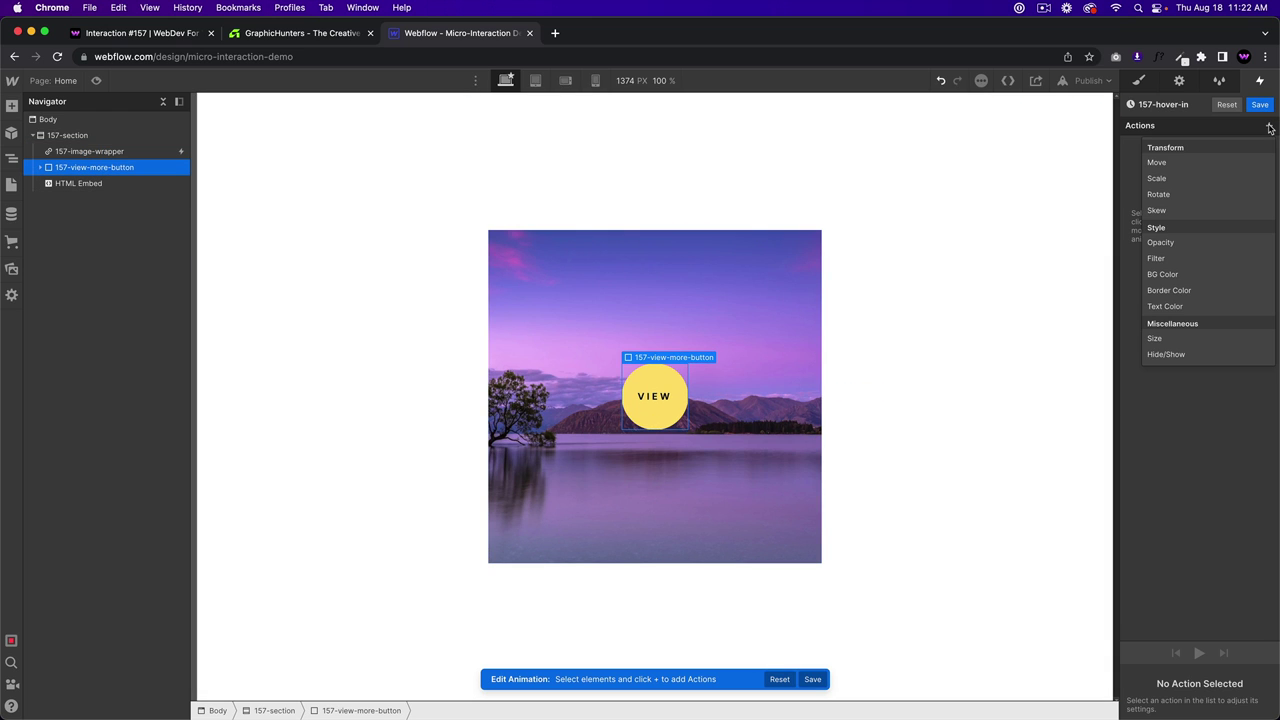
pyautogui.click(1192, 178)
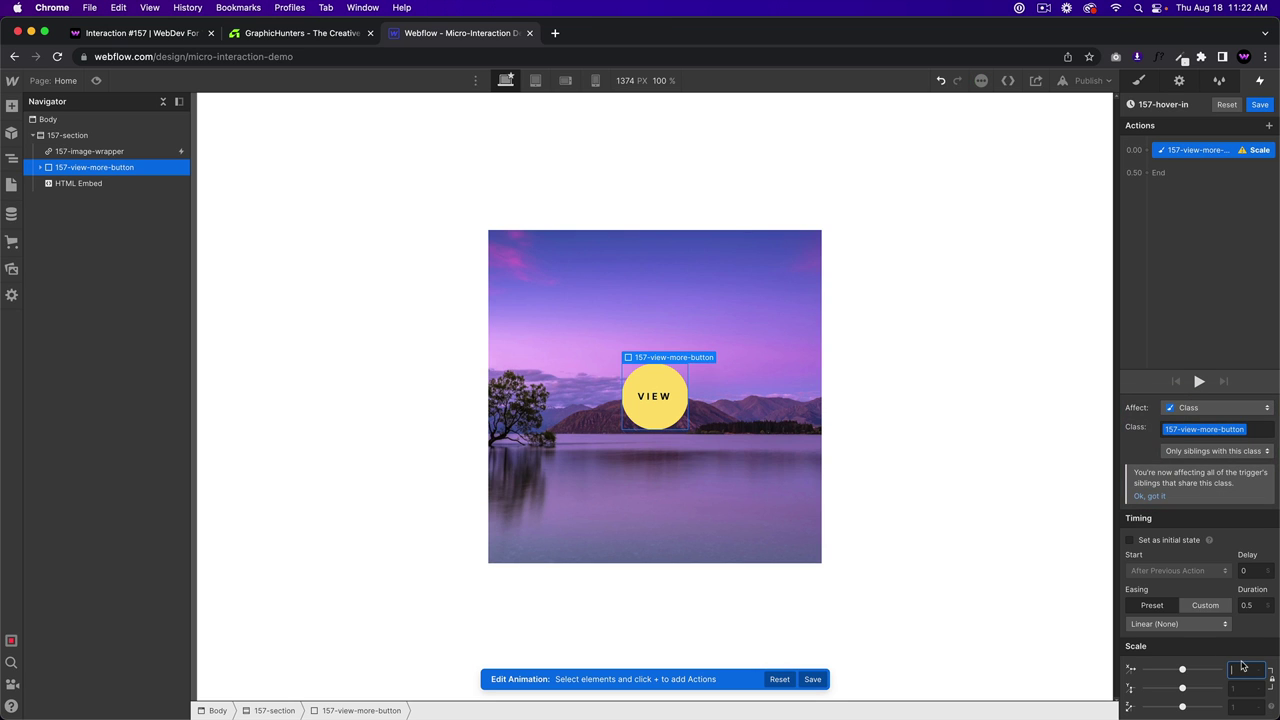
pyautogui.write('0.2')
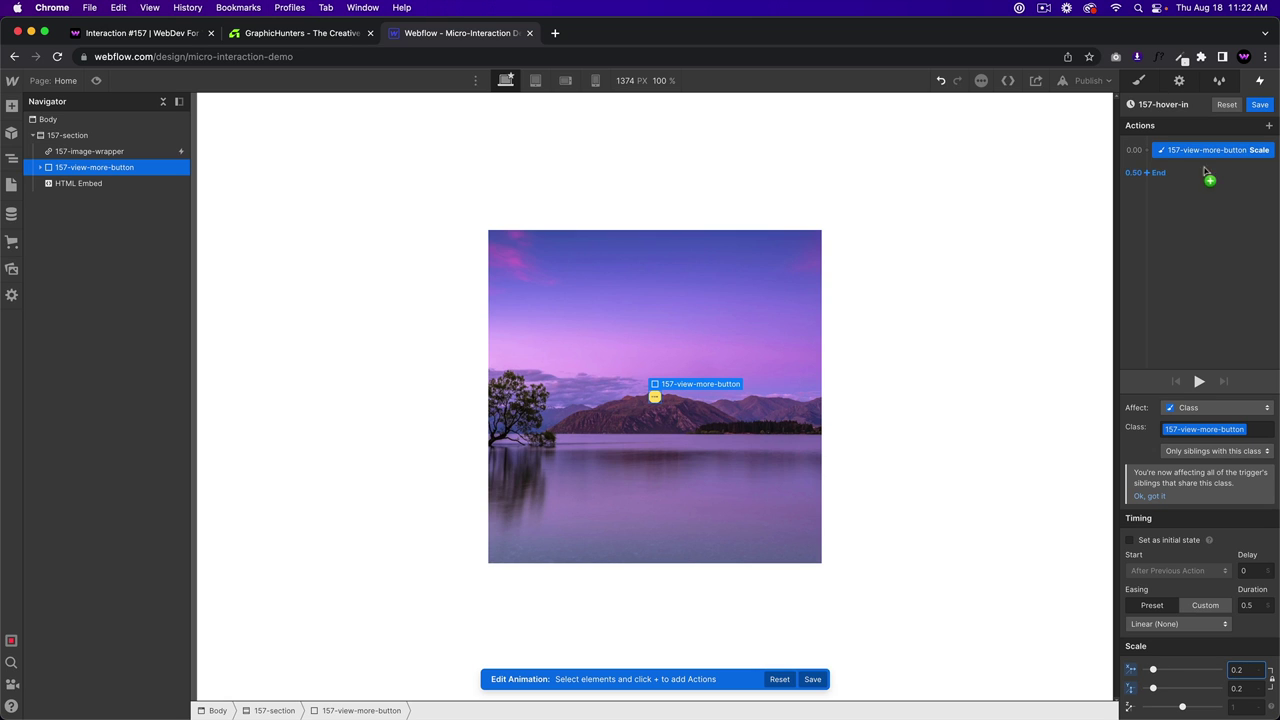
pyautogui.click(1190, 407)
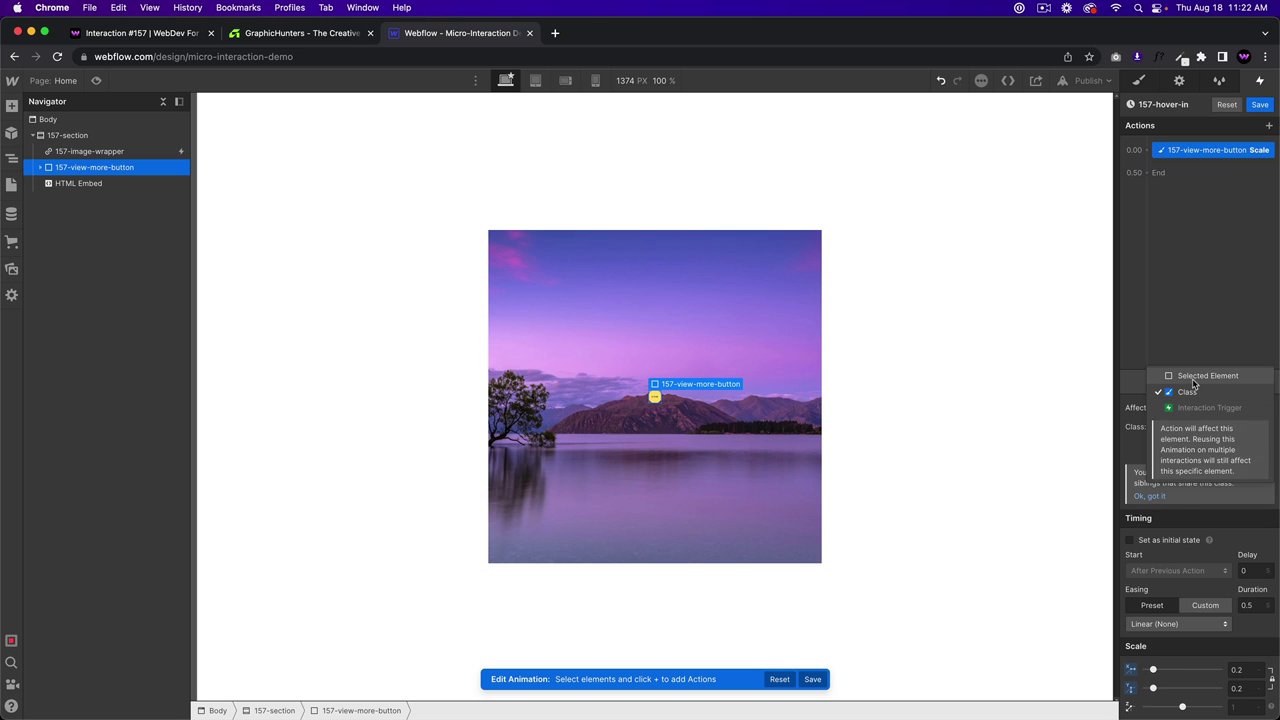
pyautogui.click(1193, 378)
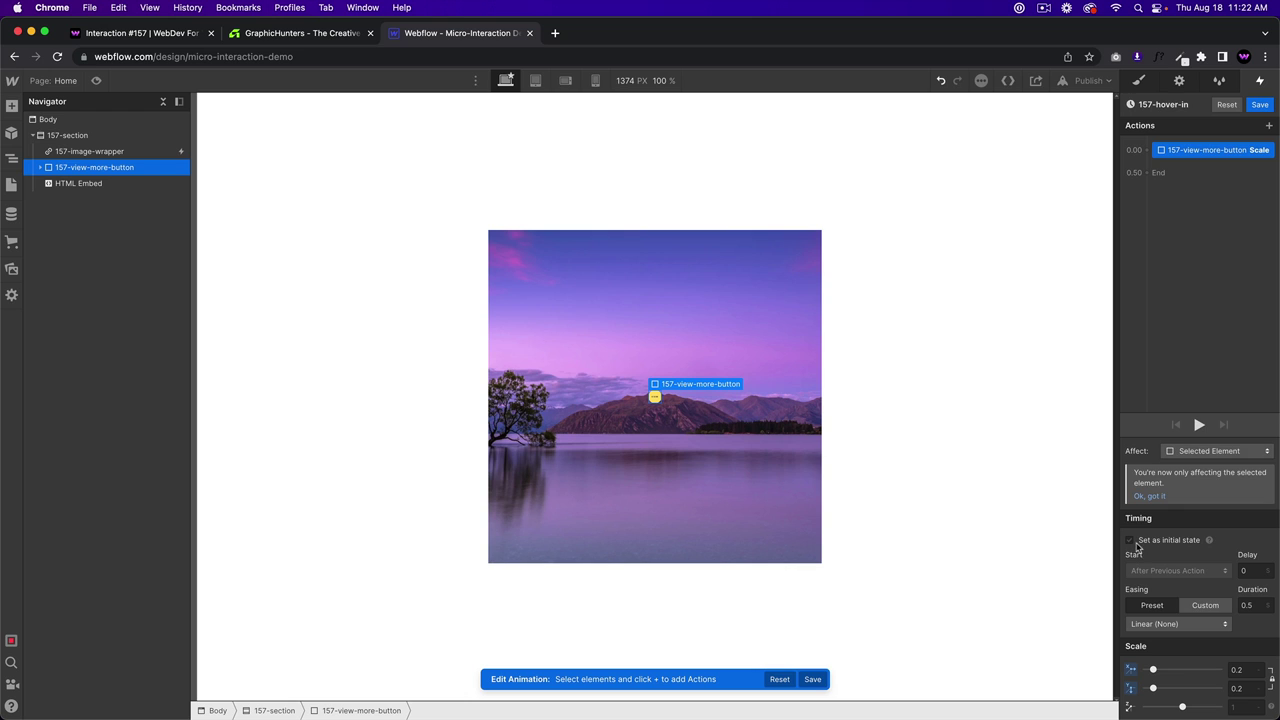
pyautogui.click(1131, 541)
# Step: Add an Opacity action of 0 for 157-view-text, set as initial state and affecting only the selected element
pyautogui.click(1186, 168)
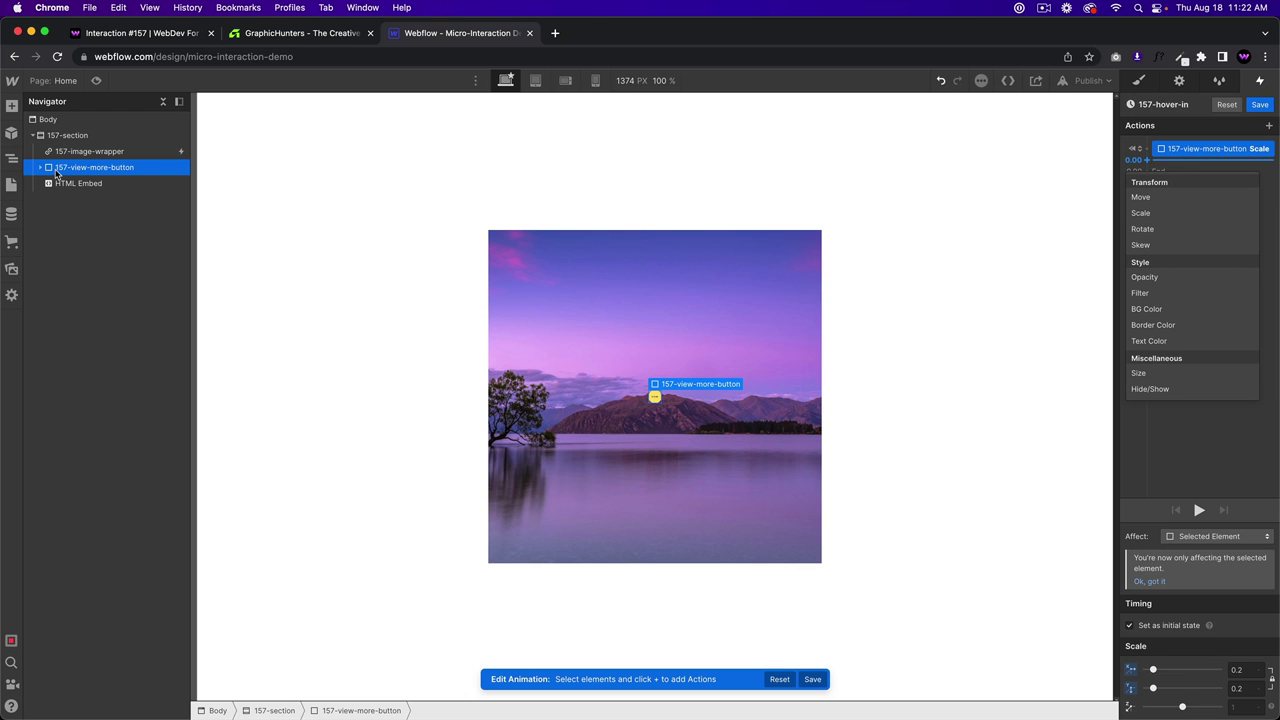
pyautogui.click(41, 167)
pyautogui.click(87, 183)
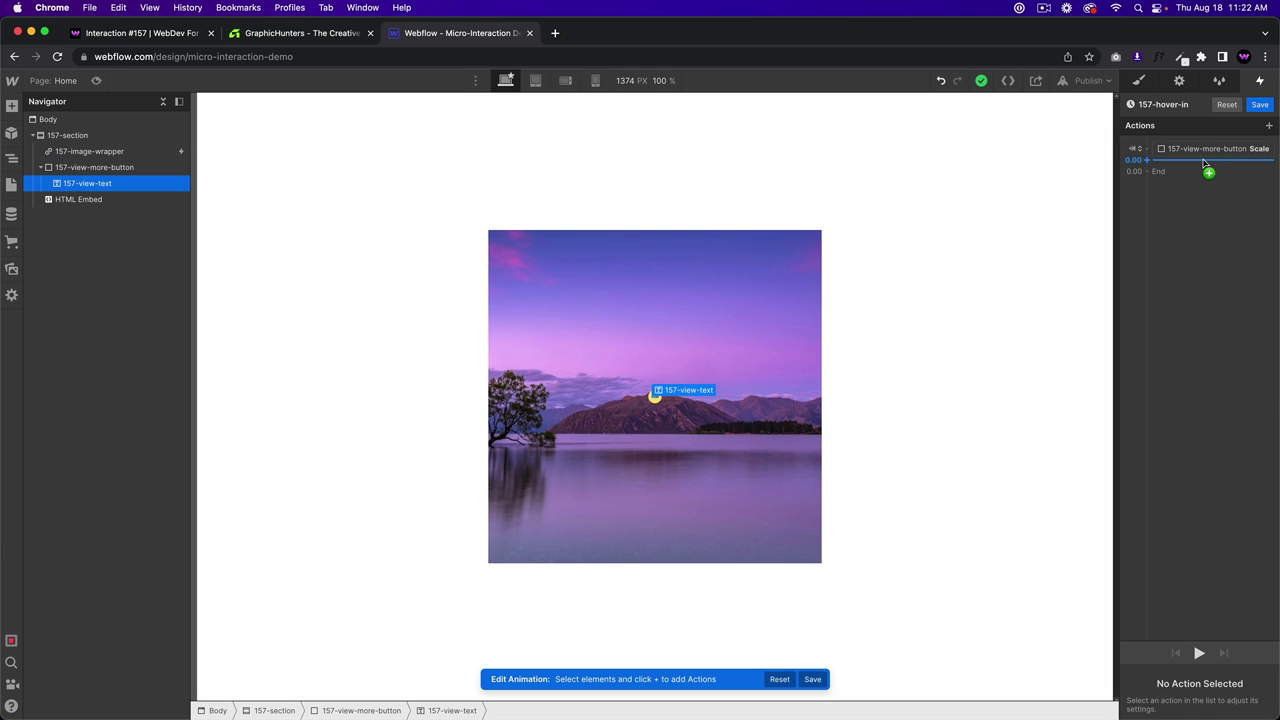
pyautogui.click(1209, 172)
pyautogui.click(1163, 278)
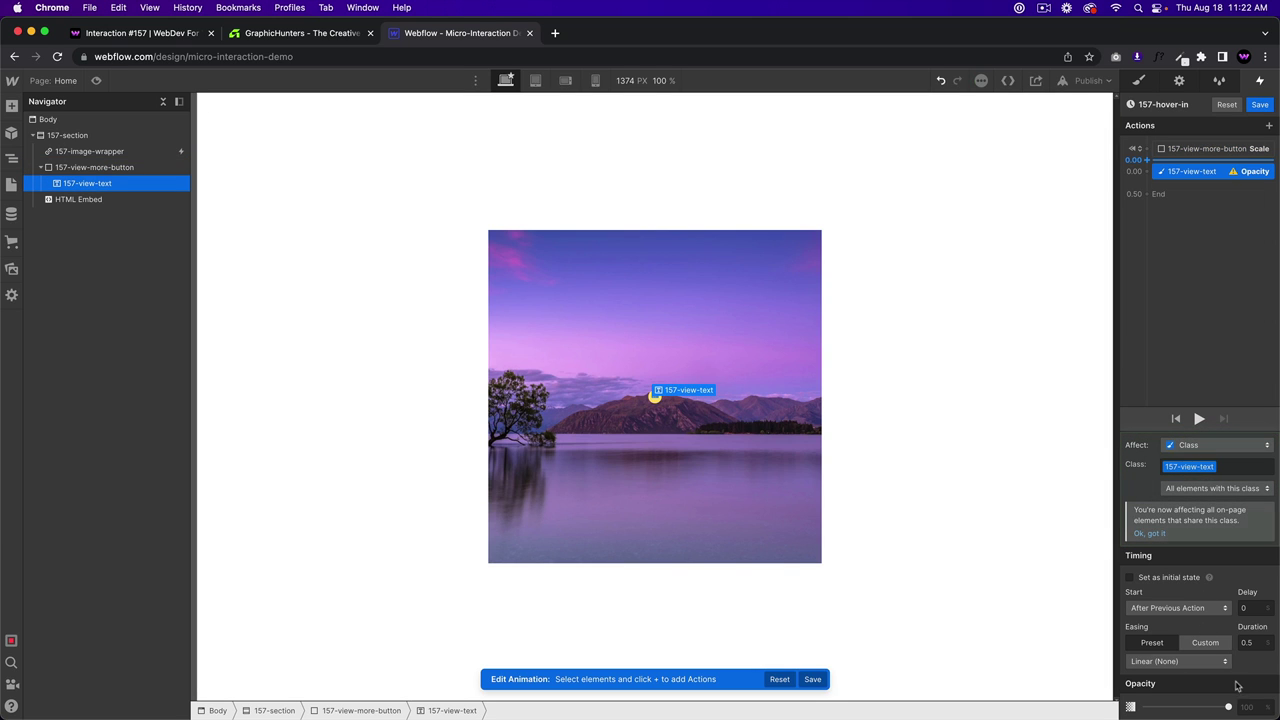
pyautogui.press('Return')
pyautogui.click(1150, 578)
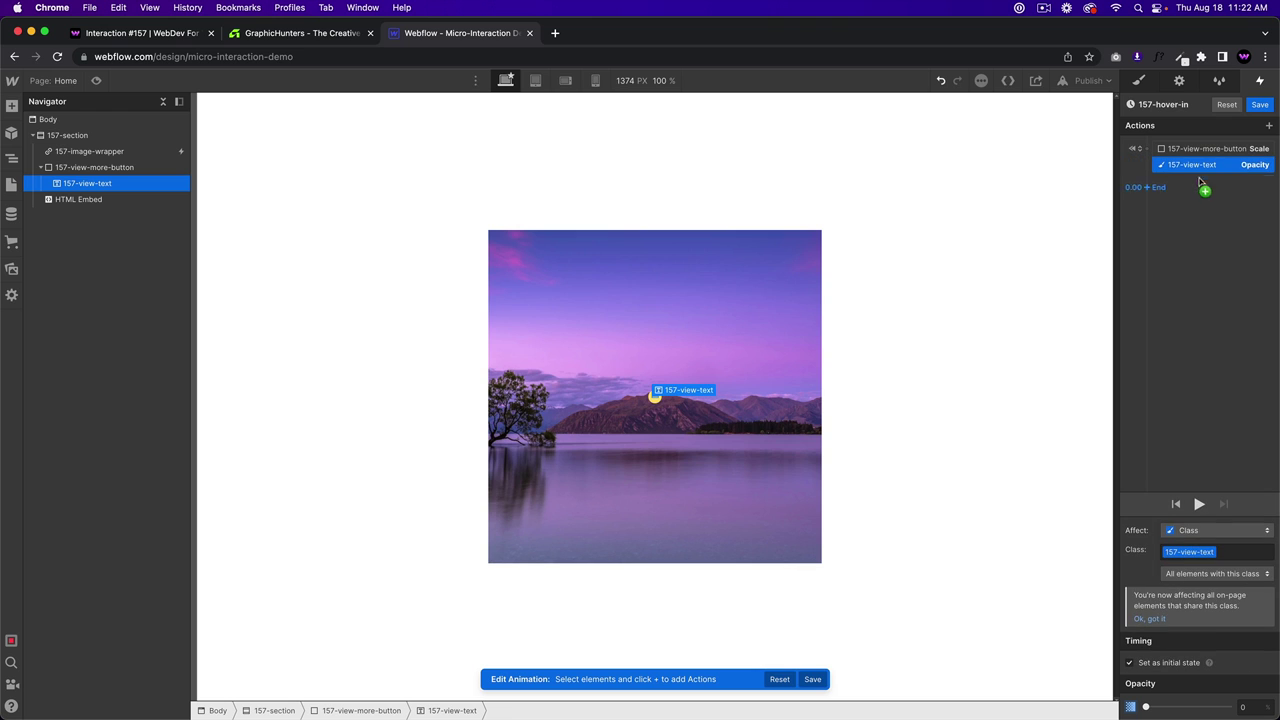
pyautogui.click(1190, 530)
pyautogui.click(1198, 504)
# Step: Duplicate the initial-state Scale and Opacity actions together within the 157-hover-in animation
pyautogui.keyDown('shift'); pyautogui.click(1195, 148); pyautogui.keyUp('shift')
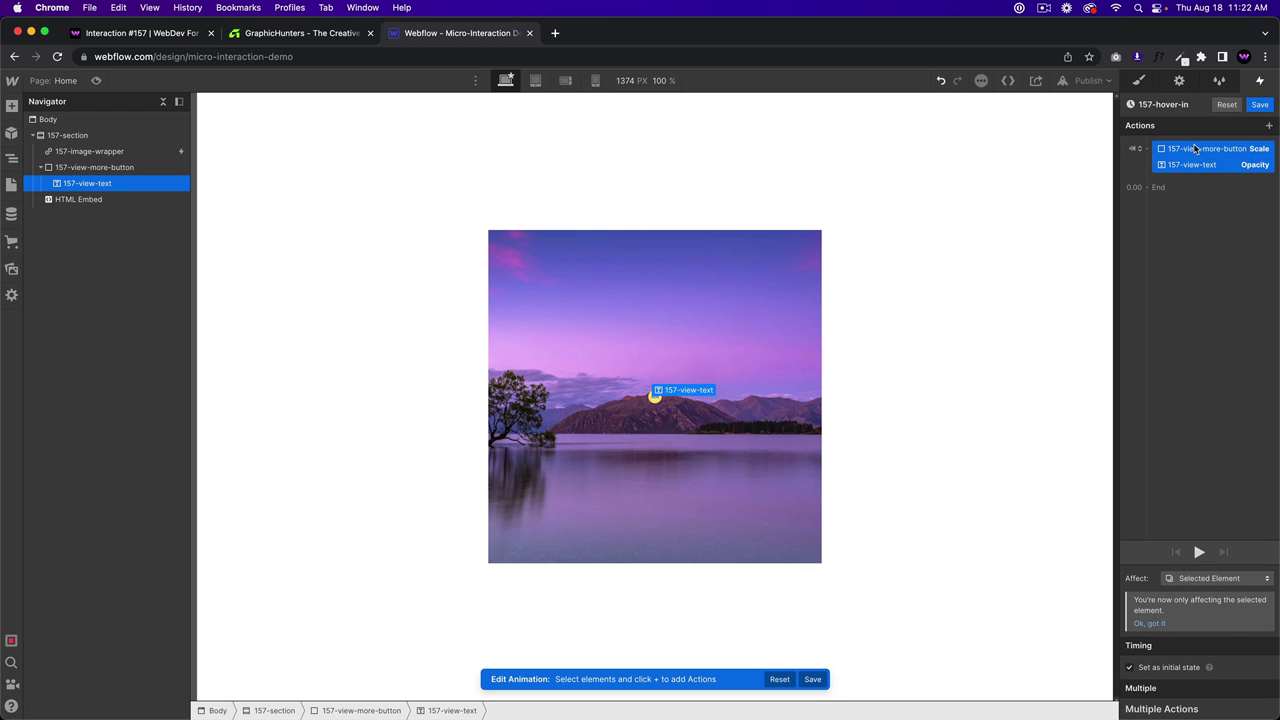
pyautogui.rightClick(1188, 165)
pyautogui.click(1205, 210)
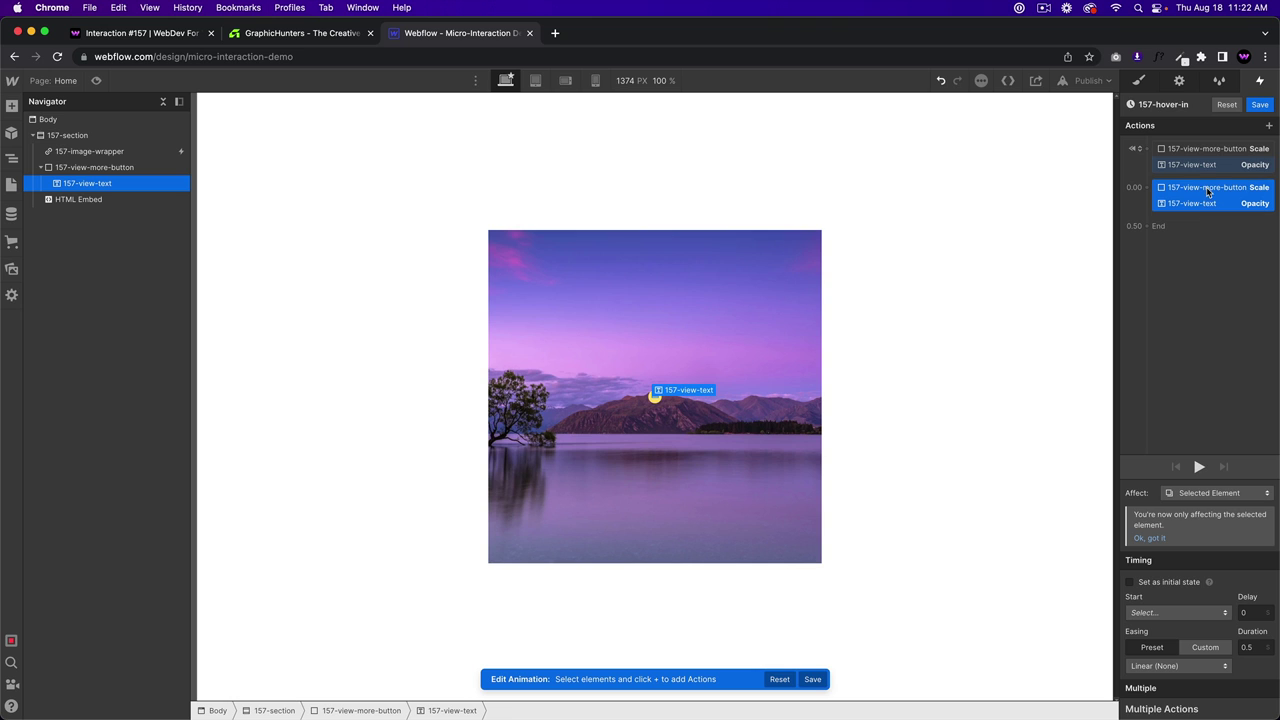
# Step: Set the duplicated 157-view-more-button Scale action to 1 and the duplicated 157-view-text Opacity action to 100
pyautogui.click(1195, 187)
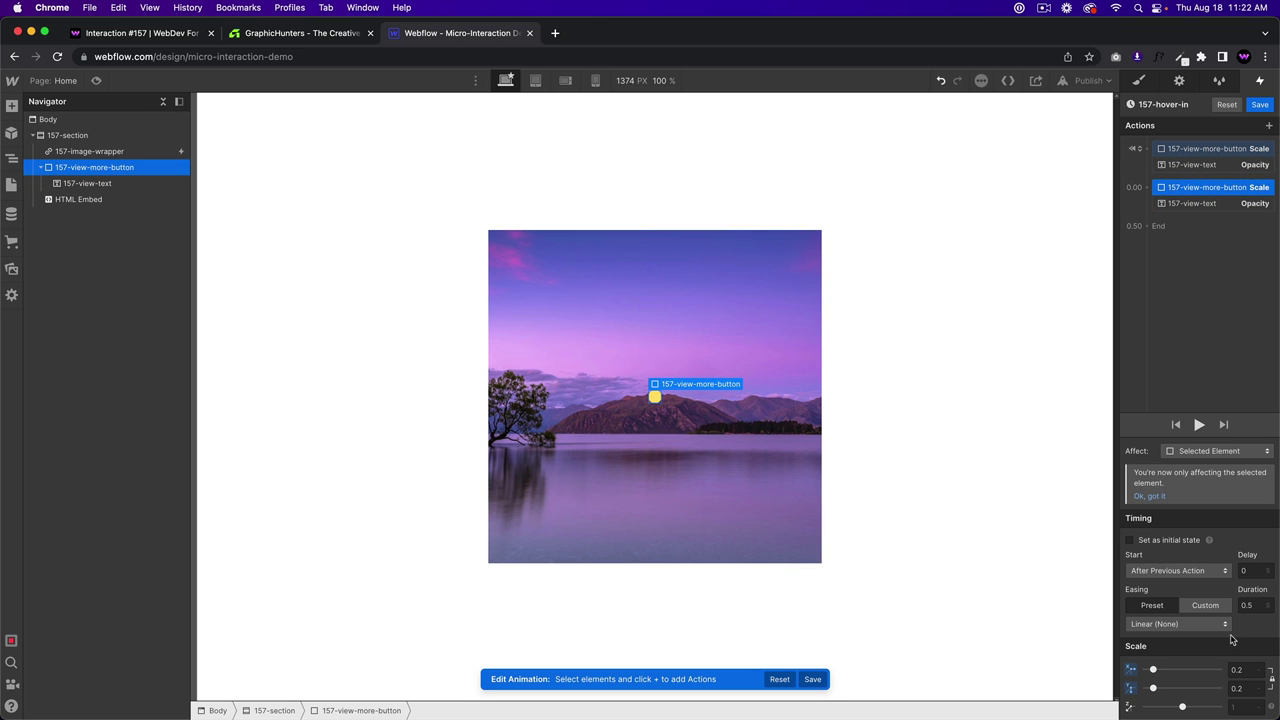
pyautogui.write('1')
pyautogui.press('Return')
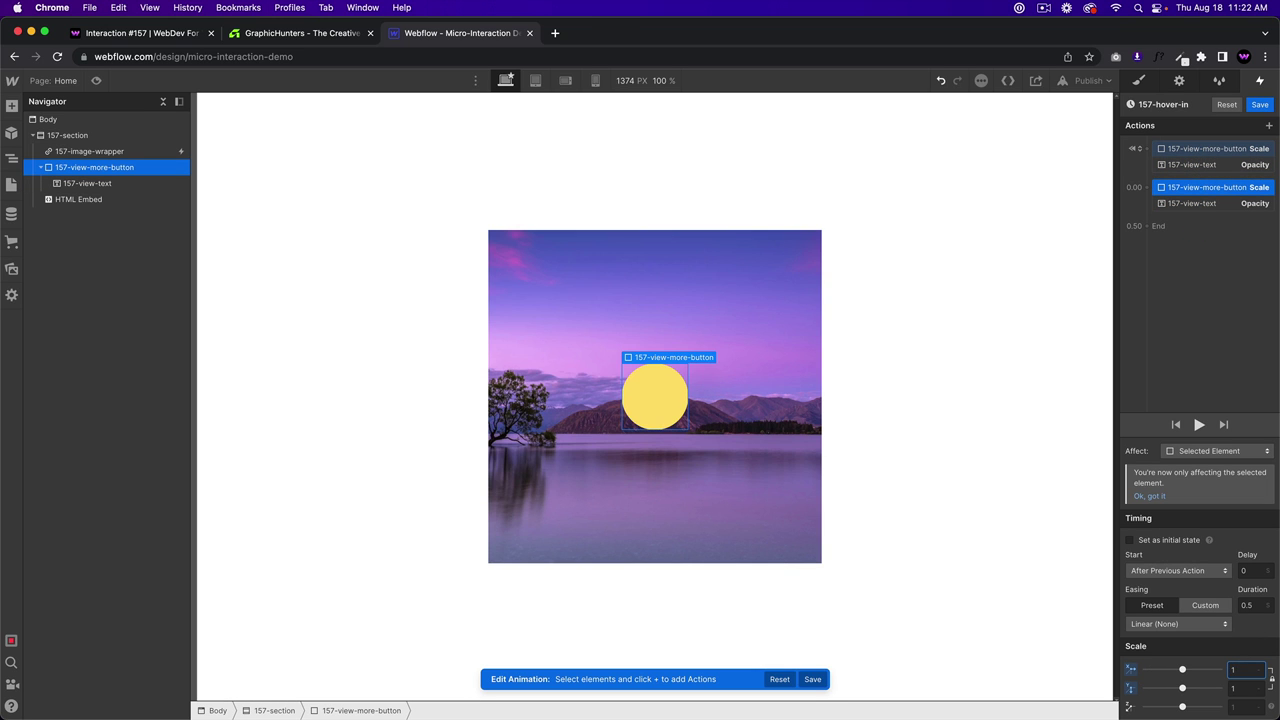
pyautogui.click(1212, 204)
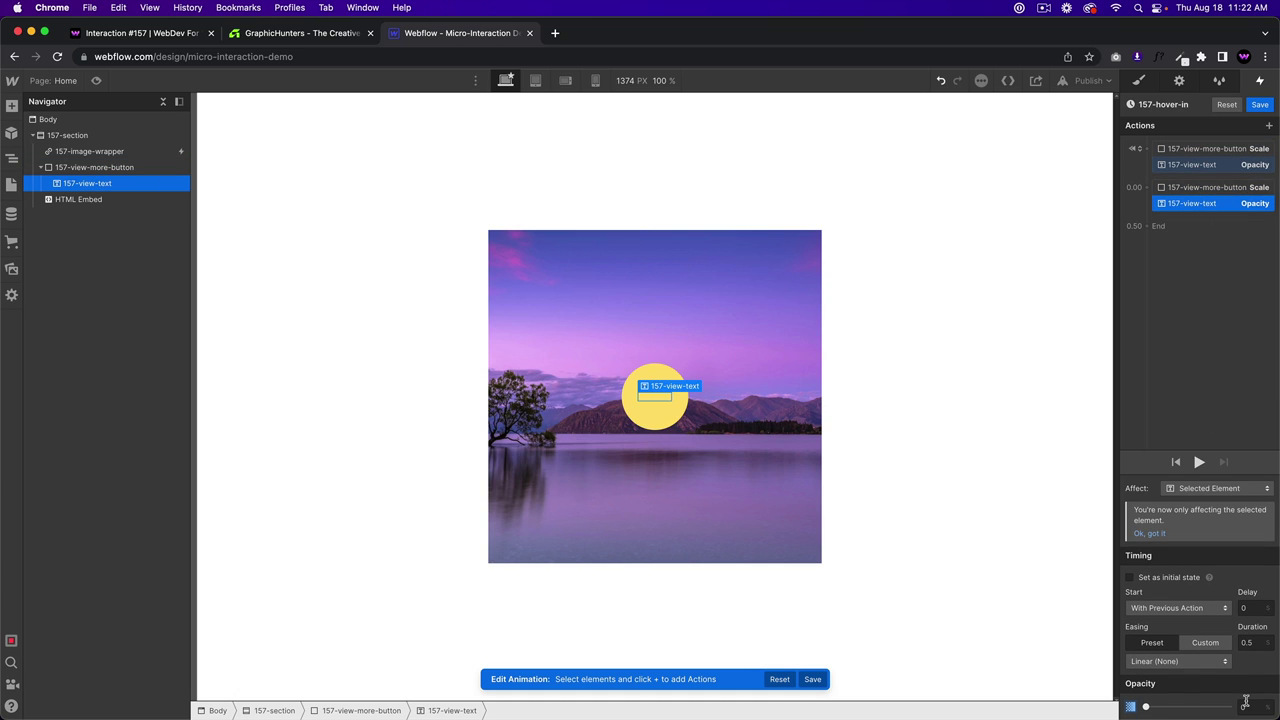
pyautogui.write('100')
# Step: Give both duplicated actions a 0.2 s duration with Ease easing, save 157-hover-in, and test the image hover in preview
pyautogui.keyDown('shift'); pyautogui.click(1200, 189); pyautogui.keyUp('shift')
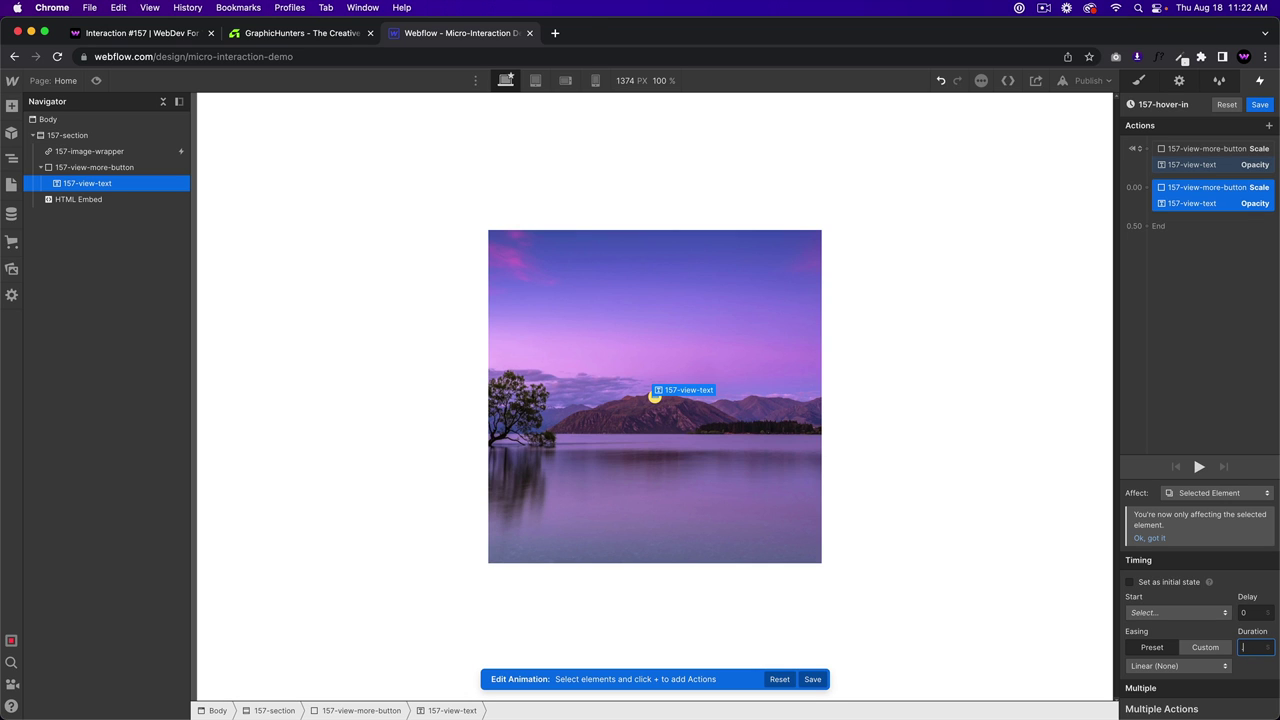
pyautogui.click(1207, 662)
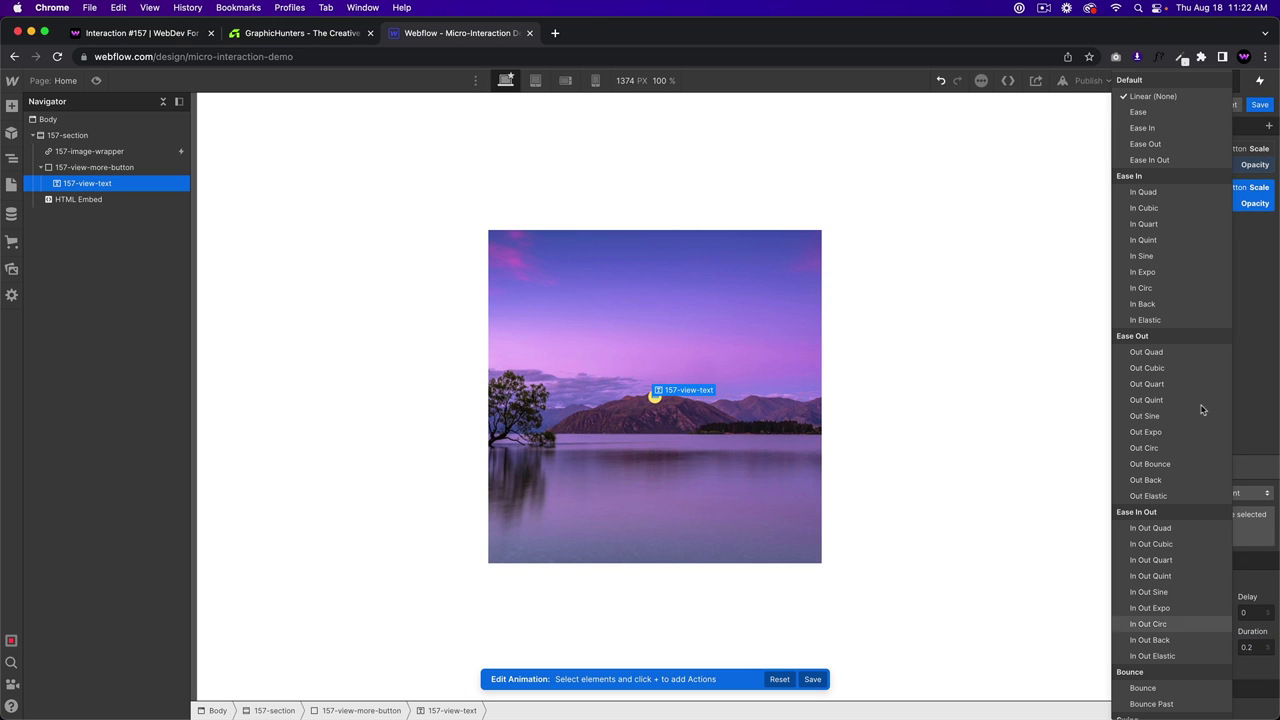
pyautogui.click(1166, 115)
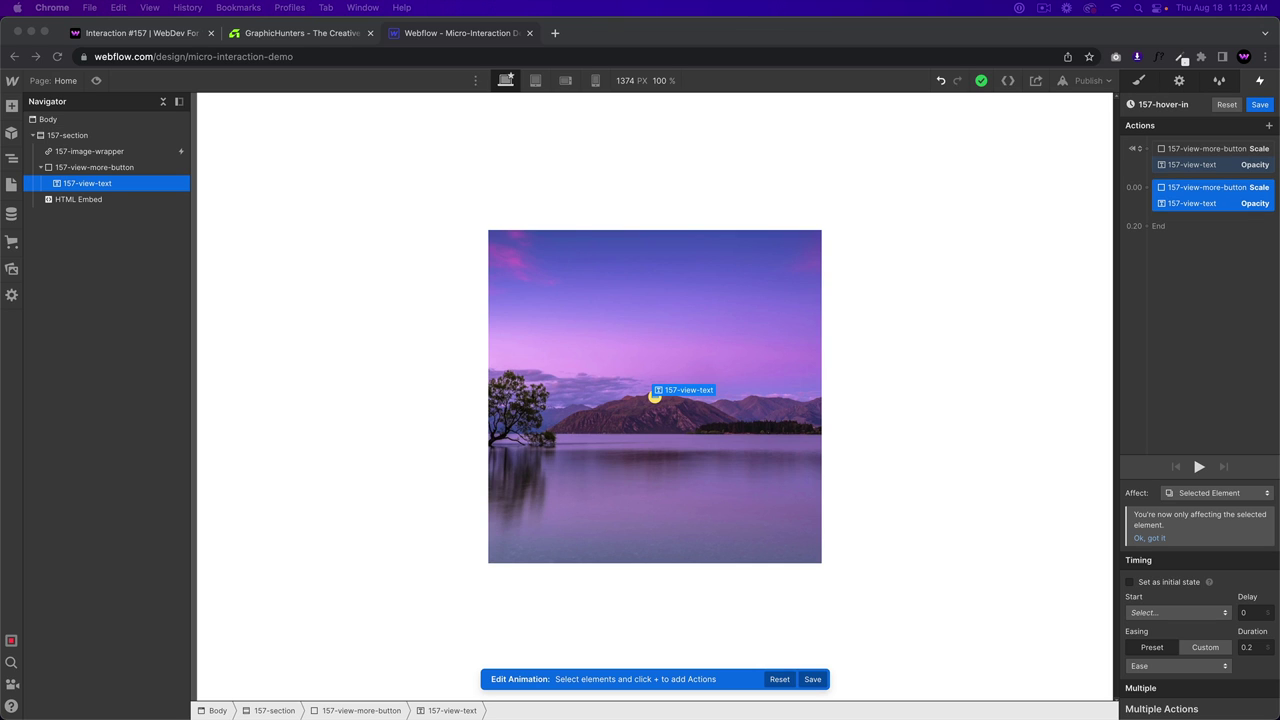
pyautogui.click(1256, 106)
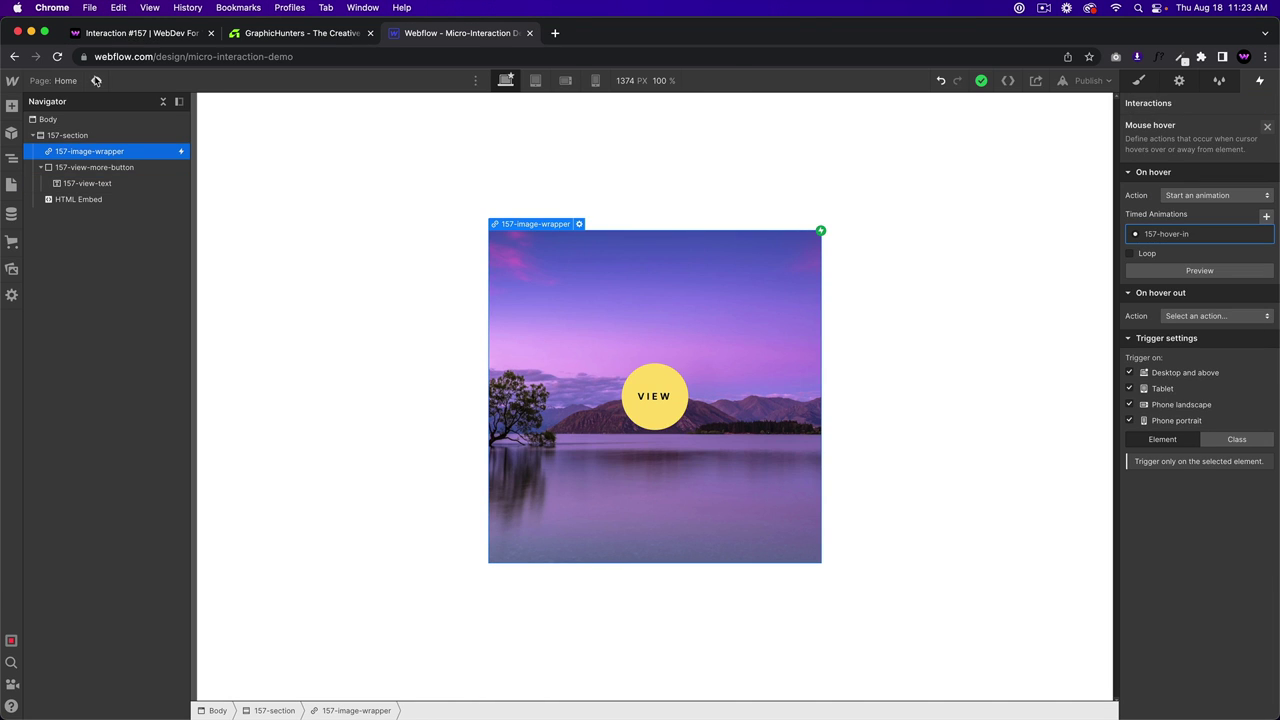
pyautogui.click(96, 80)
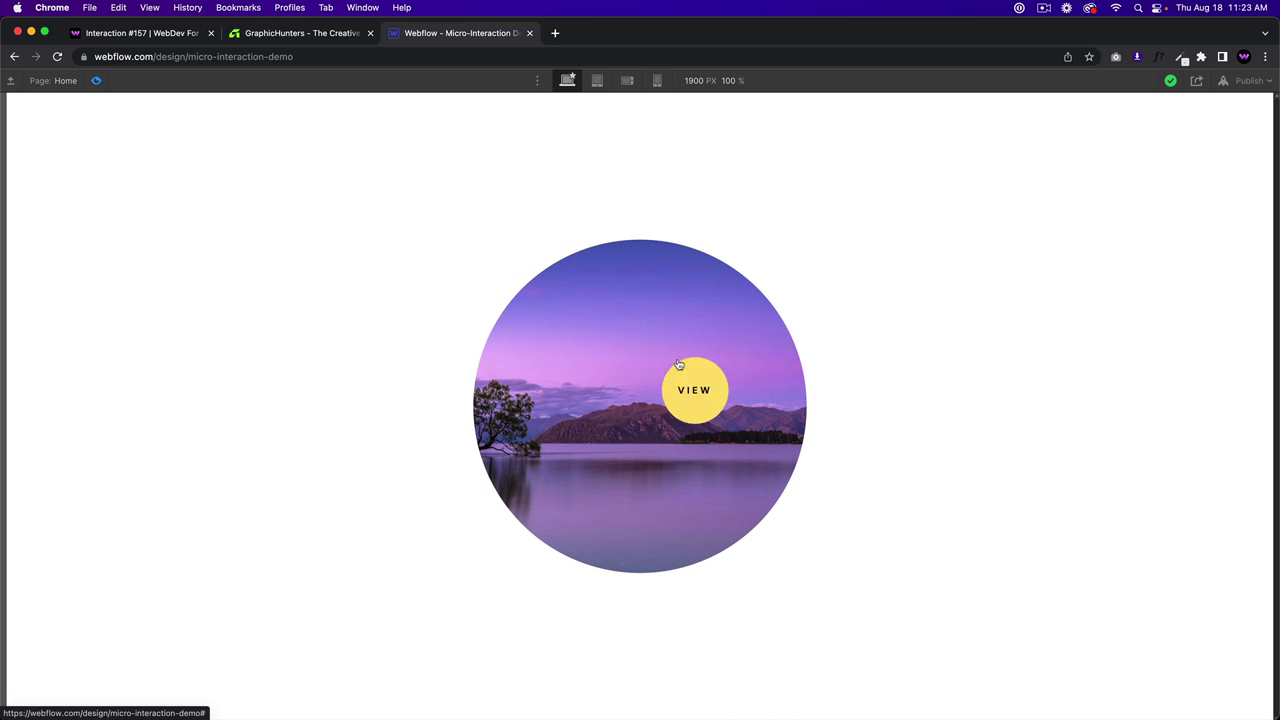
pyautogui.click(96, 80)
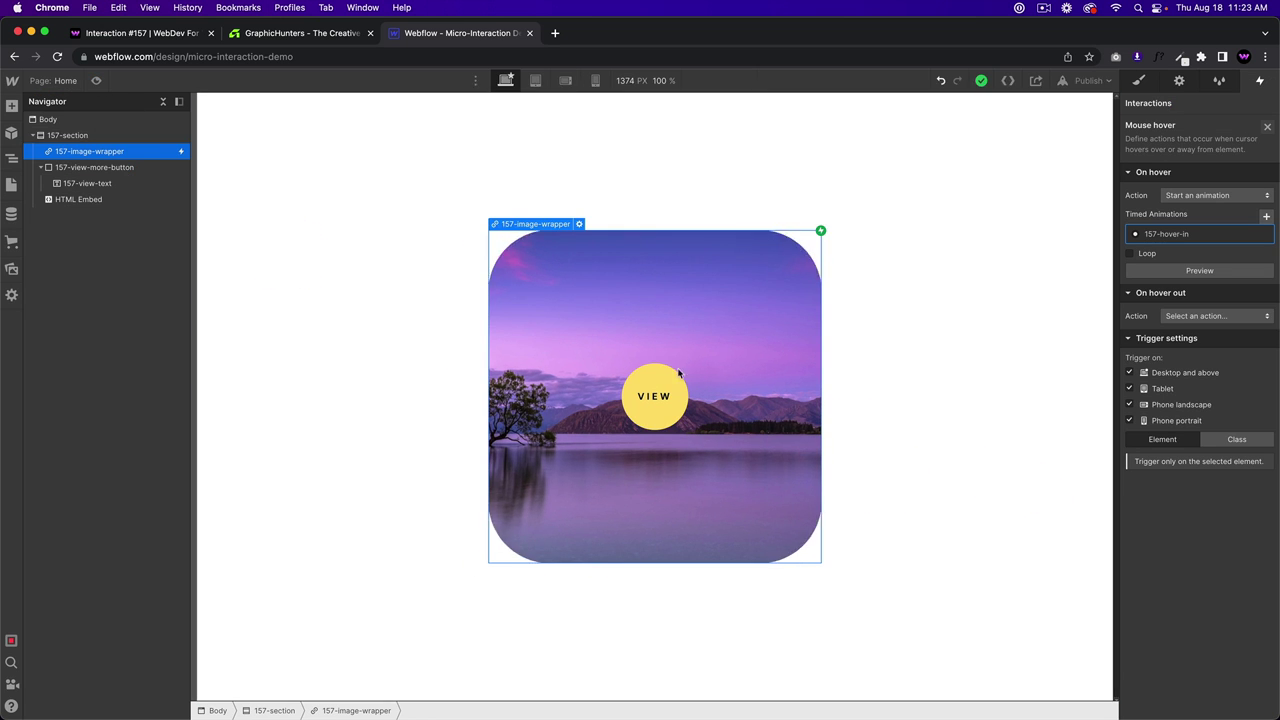
# Step: Set the trigger's On hover out action to Start an animation
pyautogui.click(1211, 319)
pyautogui.click(1205, 344)
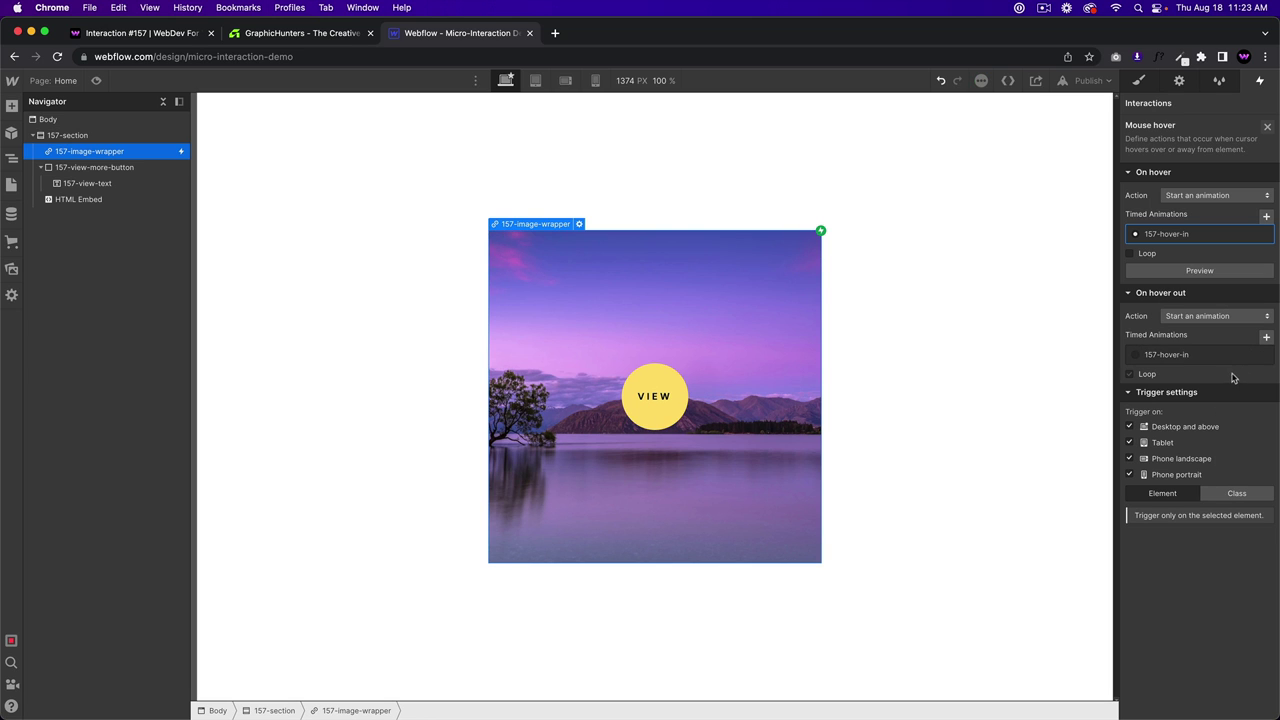
# Step: Duplicate 157-hover-in under On hover out and rename the copy 157-hover-out
pyautogui.click(1266, 336)
pyautogui.click(1230, 406)
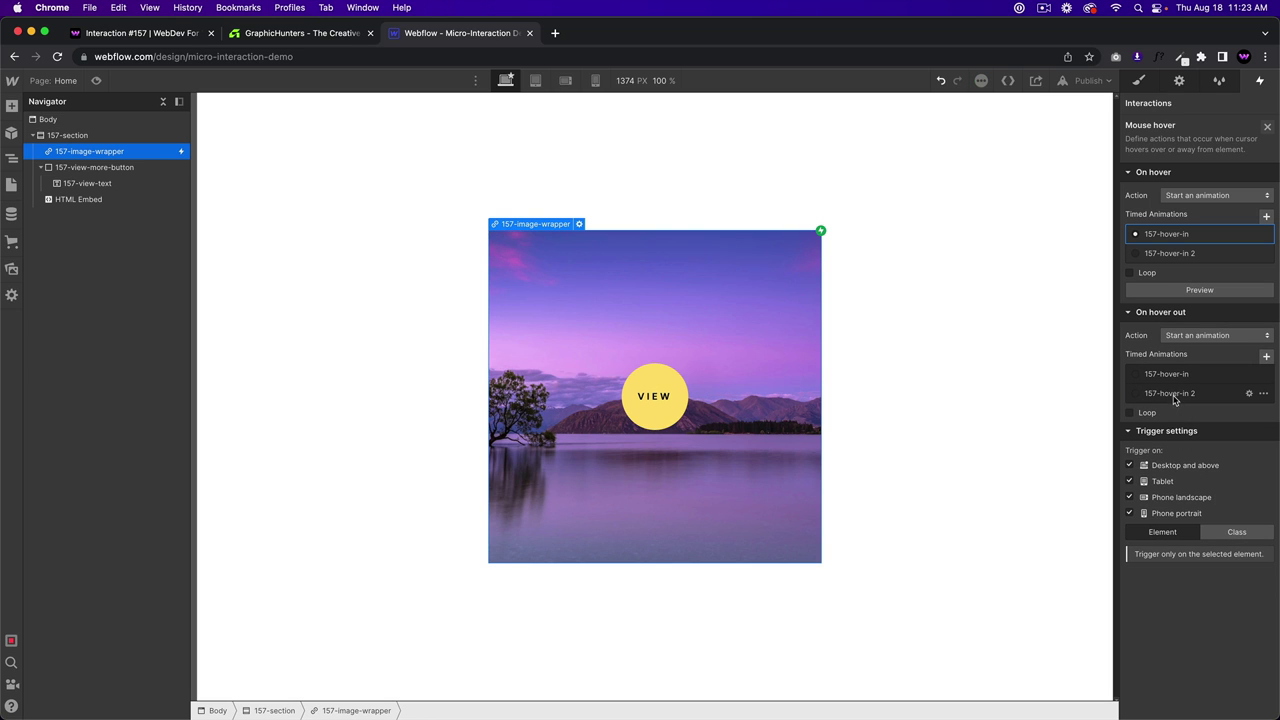
pyautogui.click(1172, 393)
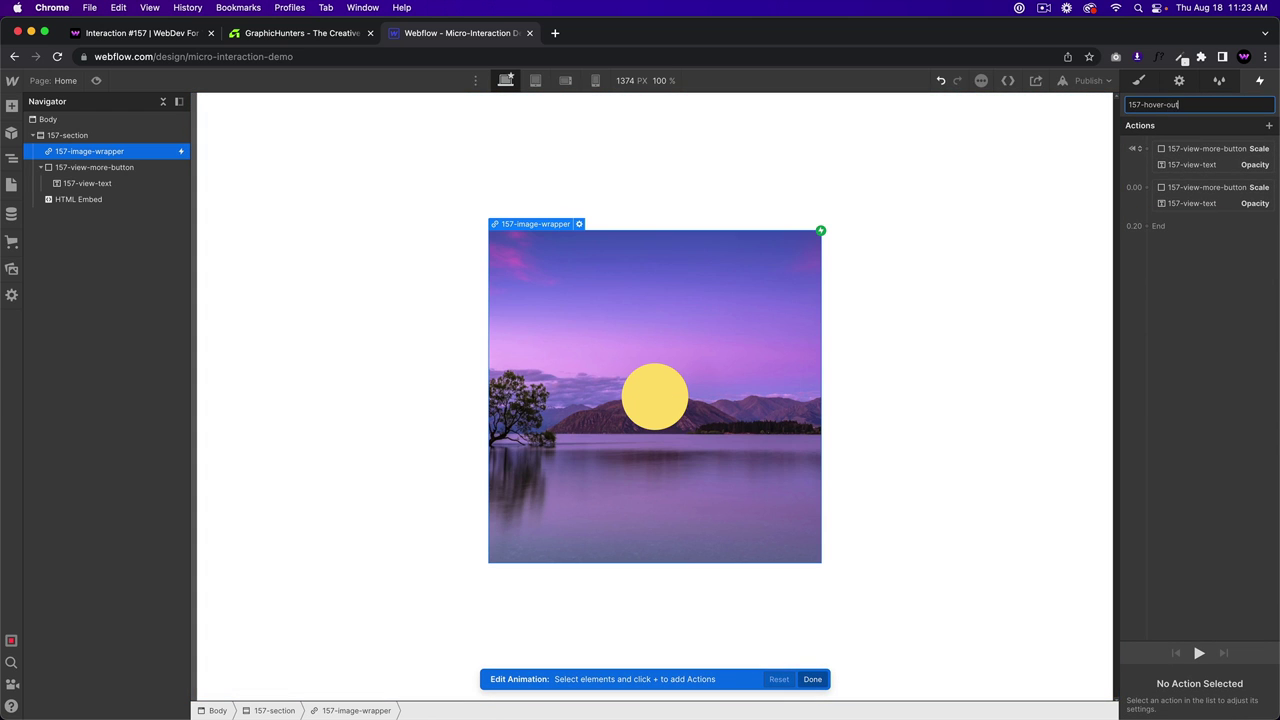
pyautogui.press('Return')
# Step: Delete the initial-state actions from 157-hover-out, and set its 157-view-more-button Scale to 0.2 and 157-view-text Opacity to 0
pyautogui.click(1200, 160)
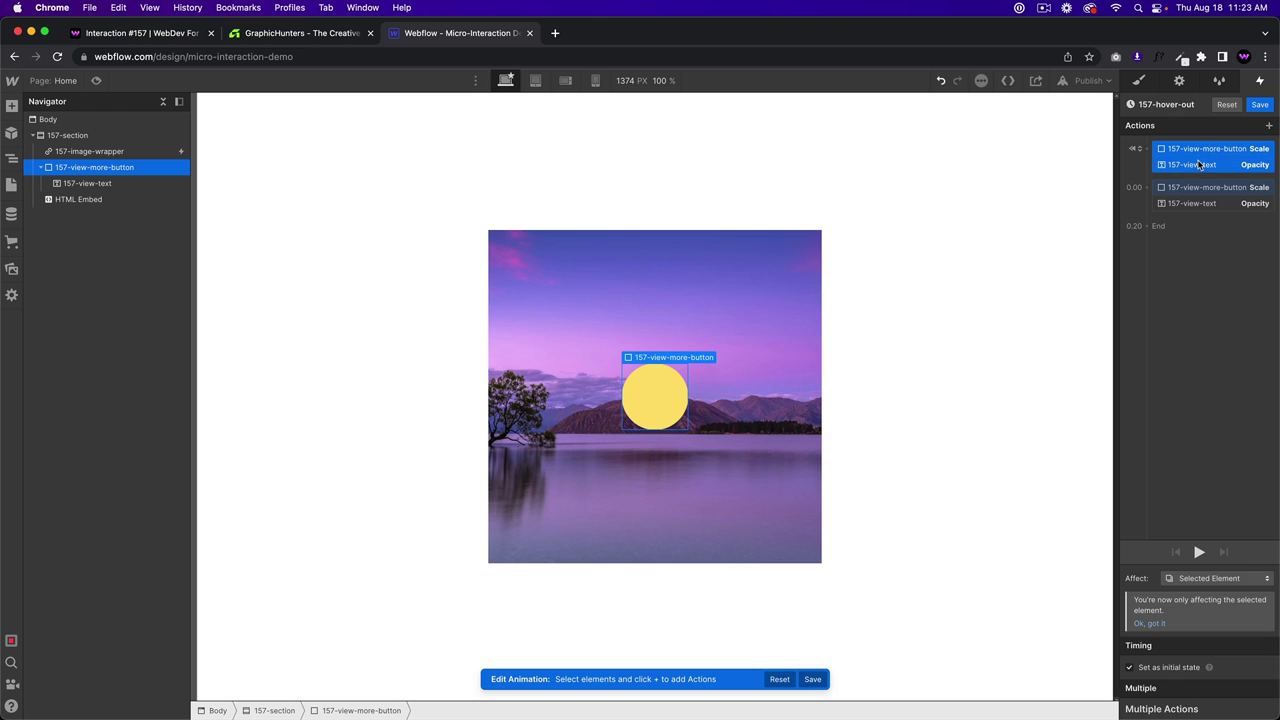
pyautogui.press('Delete')
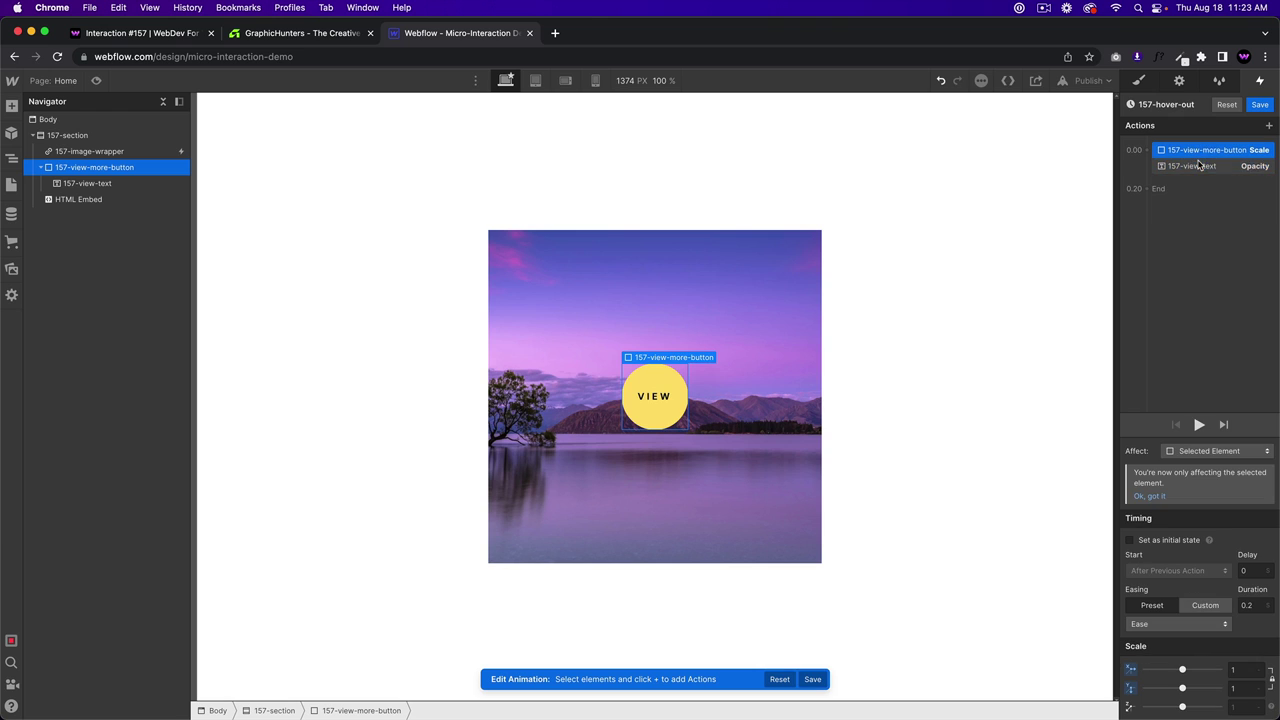
pyautogui.click(1236, 671)
pyautogui.write('.2')
pyautogui.click(1192, 167)
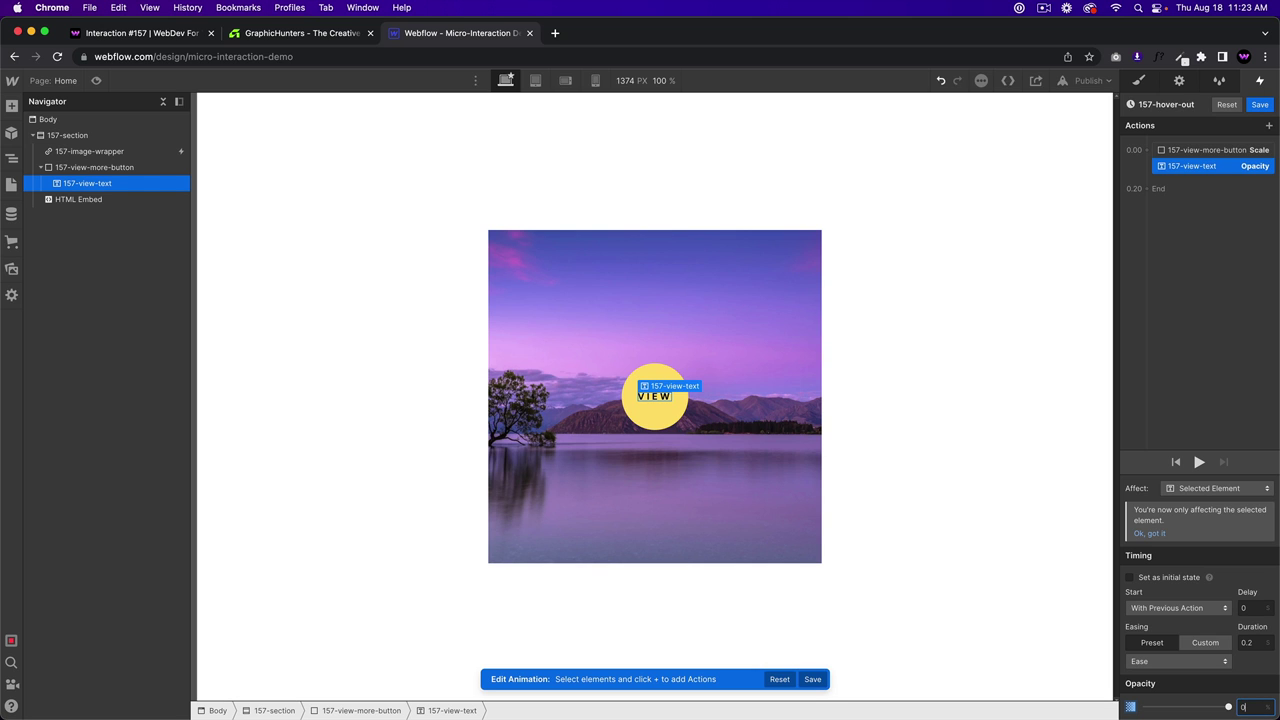
pyautogui.press('Return')
# Step: Save the 157-hover-out animation and test hovering in and out of the image in preview
pyautogui.click(1258, 105)
pyautogui.click(97, 81)
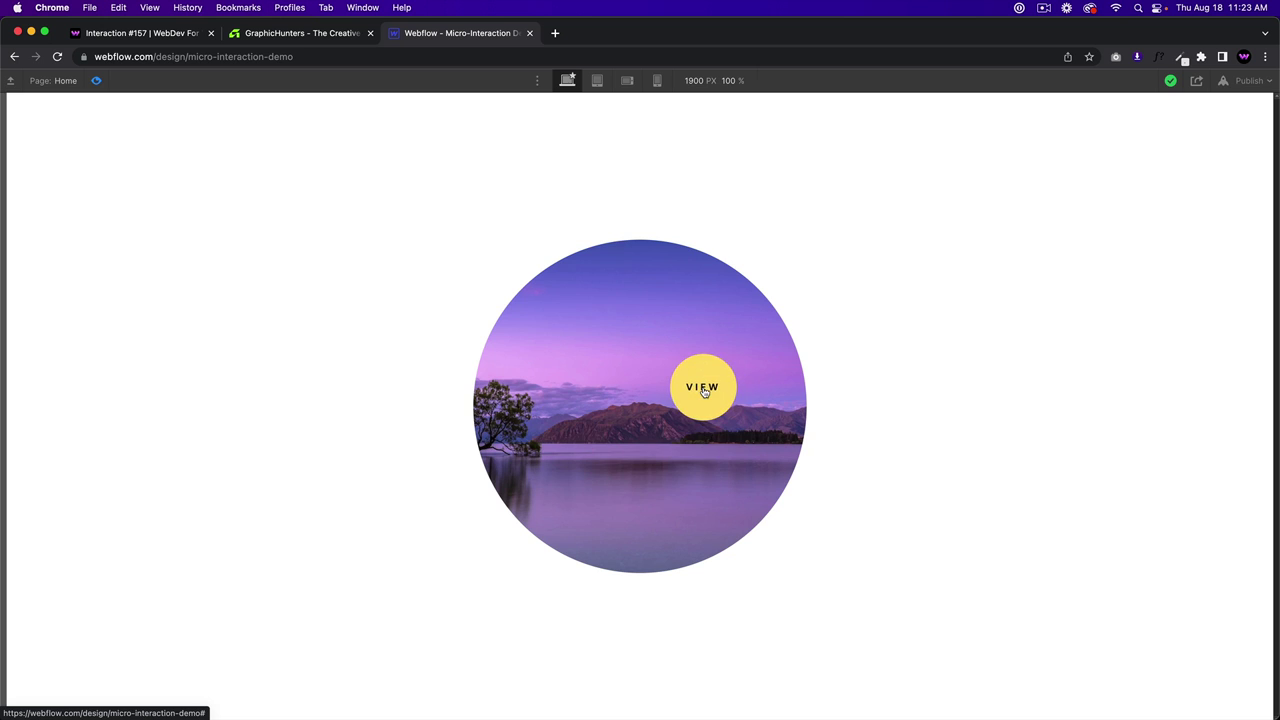
pyautogui.click(97, 81)
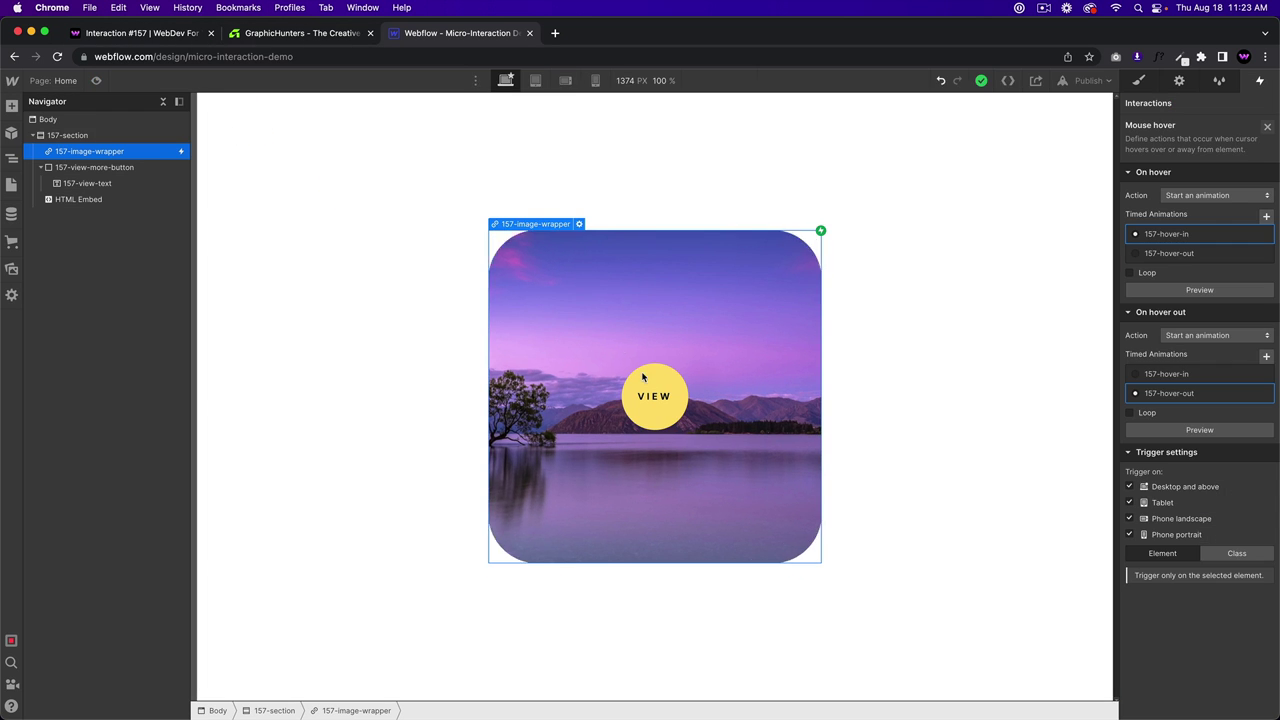
pyautogui.click(1179, 80)
pyautogui.click(1198, 196)
pyautogui.write('https://google.com')
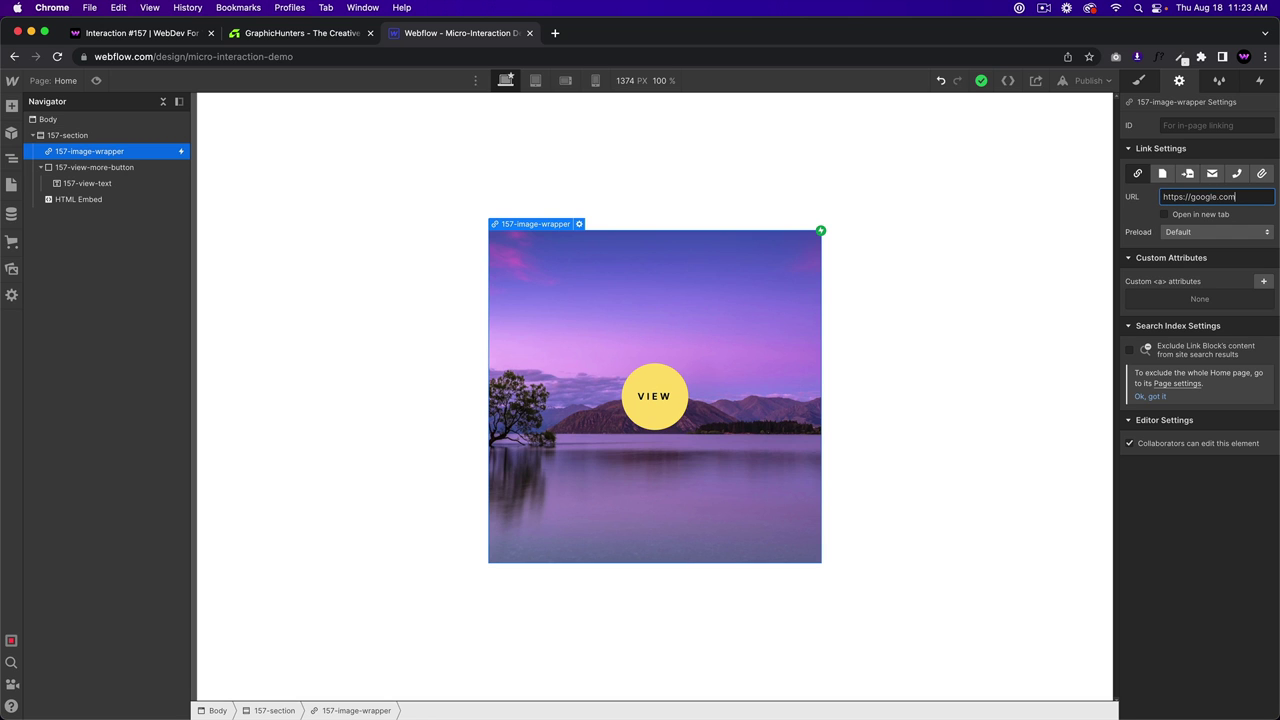
pyautogui.click(969, 254)
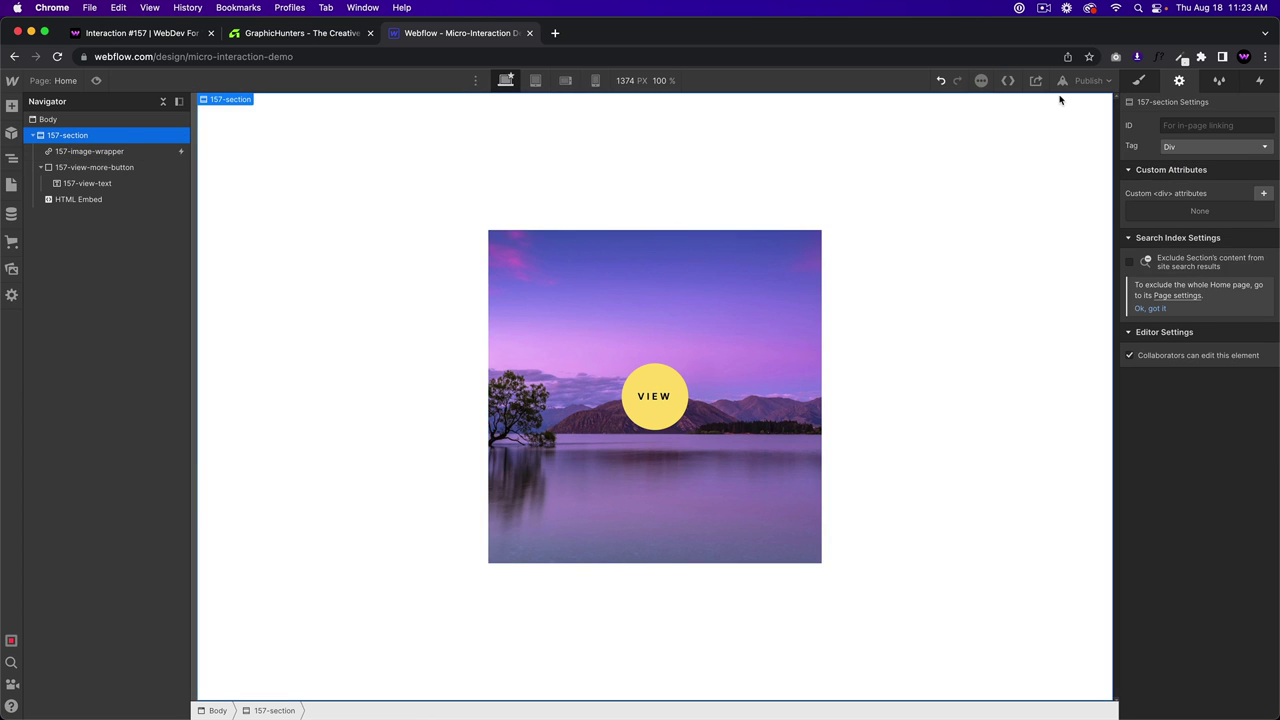
# Step: Publish the site to its webflow.io domain and open the live page to check the hover effect
pyautogui.click(1085, 80)
pyautogui.click(1052, 245)
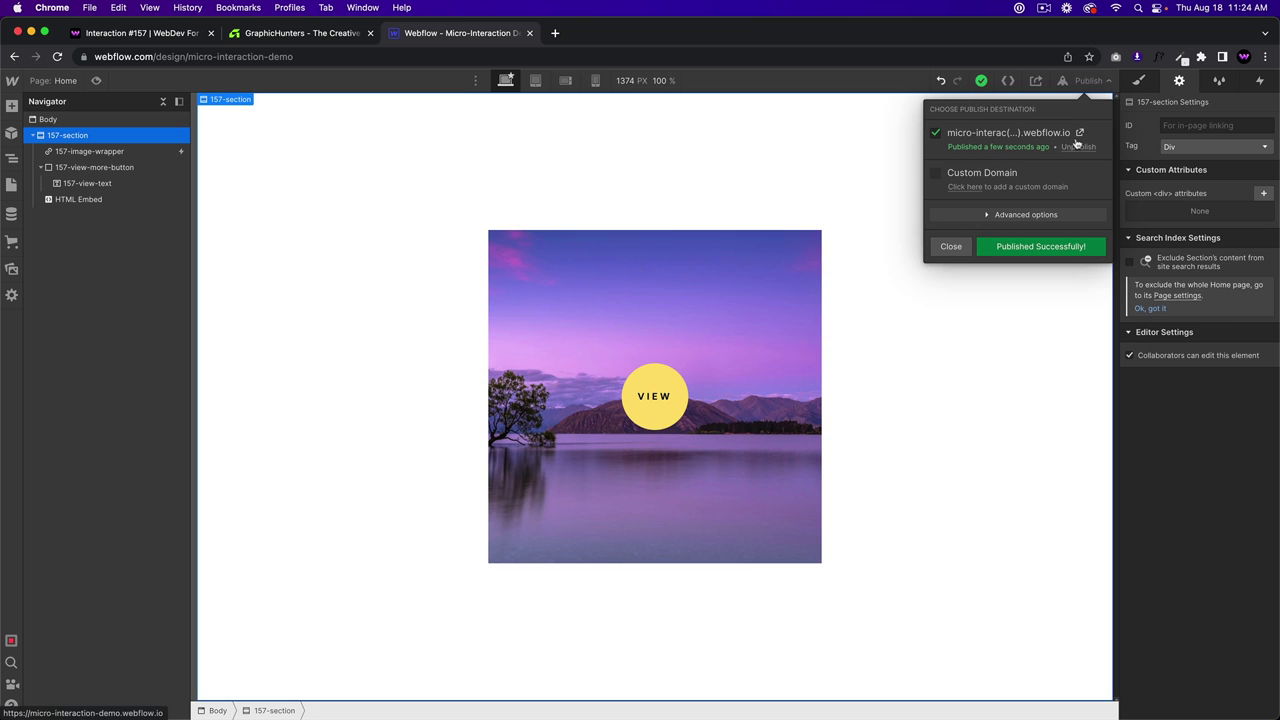
pyautogui.click(1080, 134)
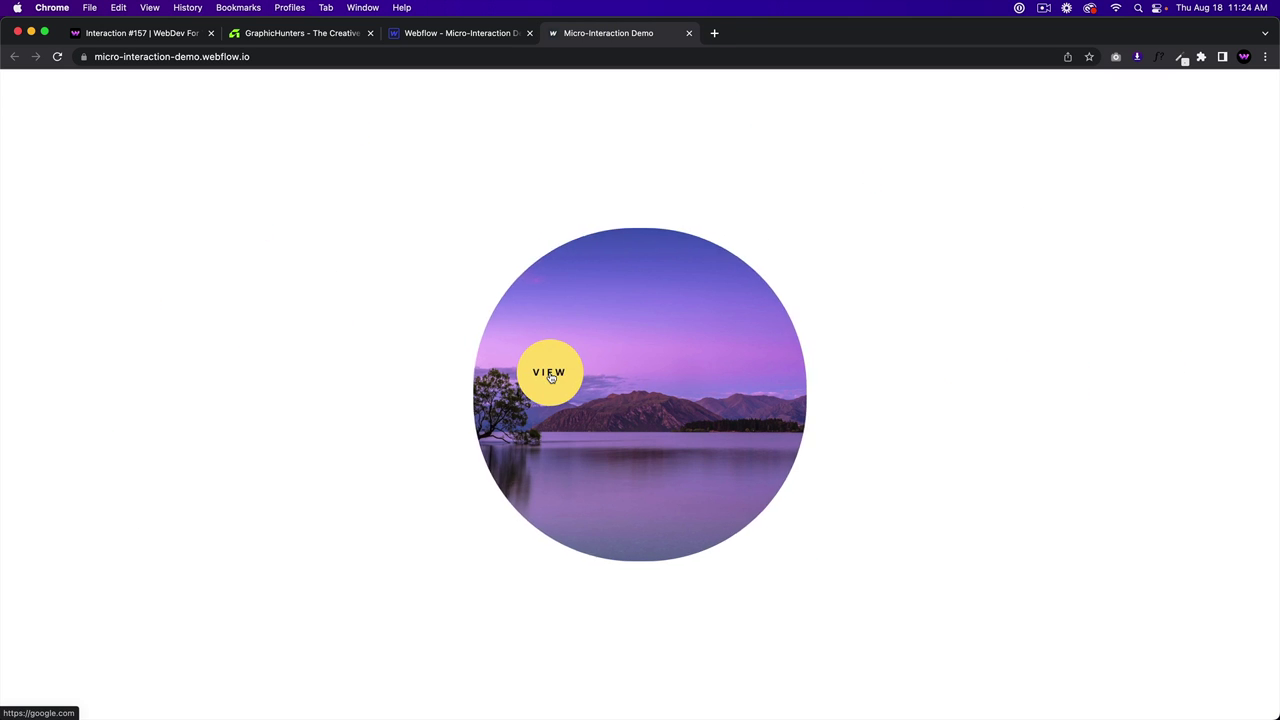
# Step: Return to the Webflow project and make the Mouse hover trigger apply to the whole 157-image-wrapper class
pyautogui.click(429, 36)
pyautogui.click(583, 278)
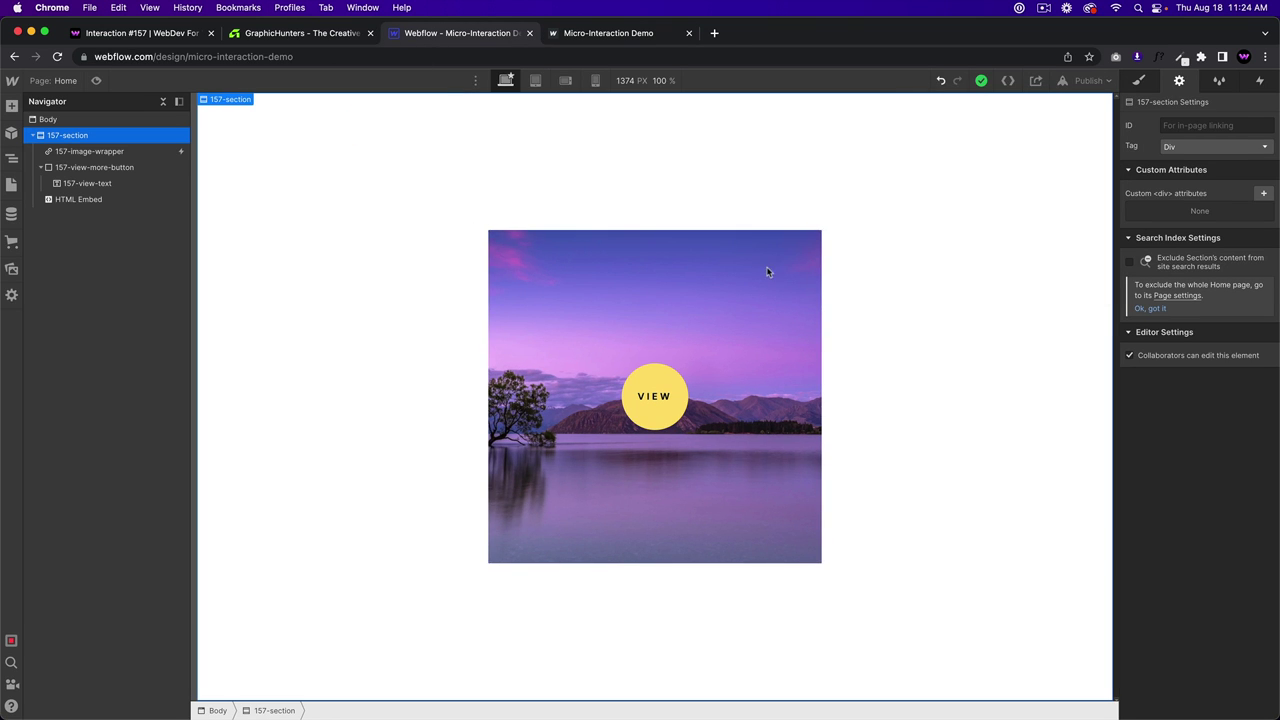
pyautogui.click(632, 262)
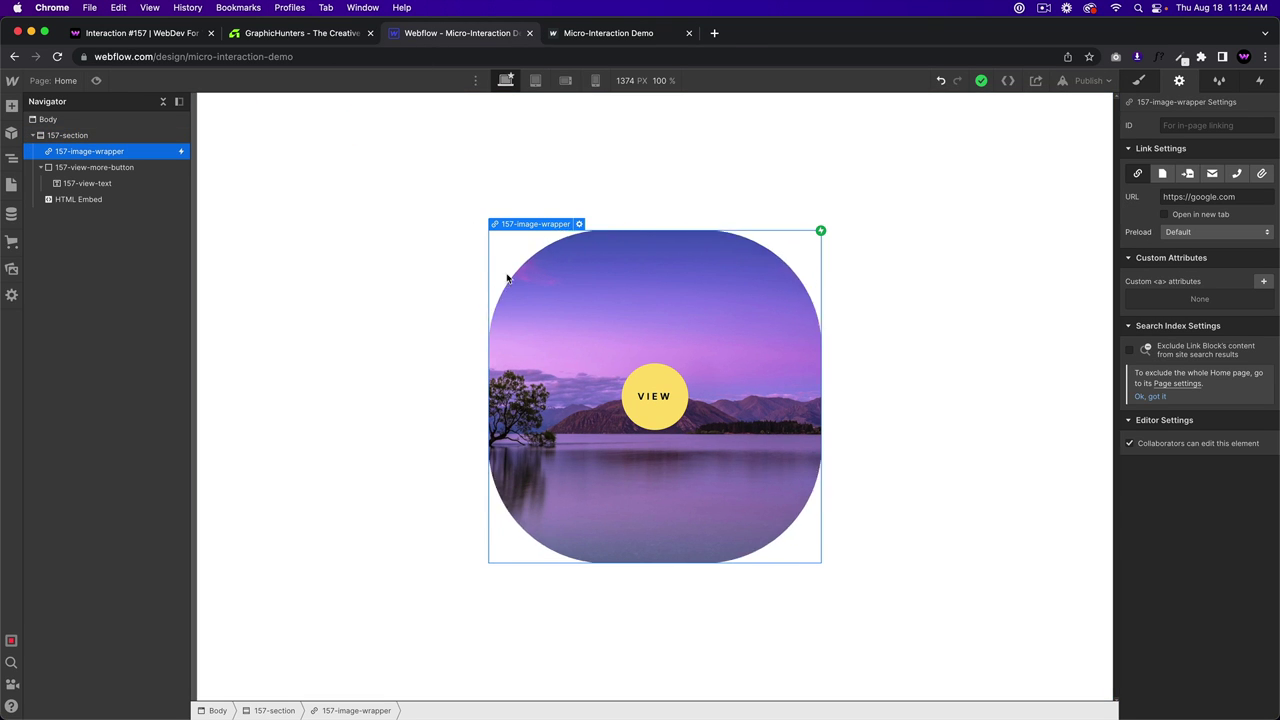
pyautogui.click(1259, 81)
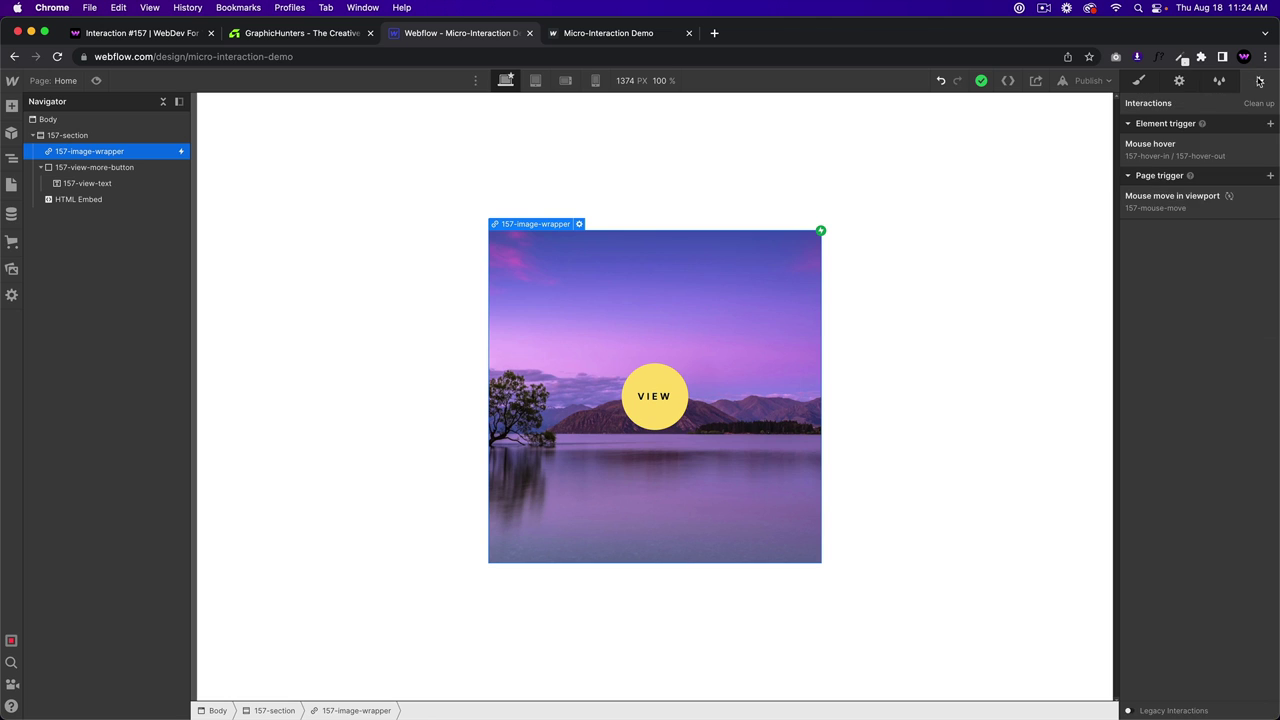
pyautogui.click(1204, 156)
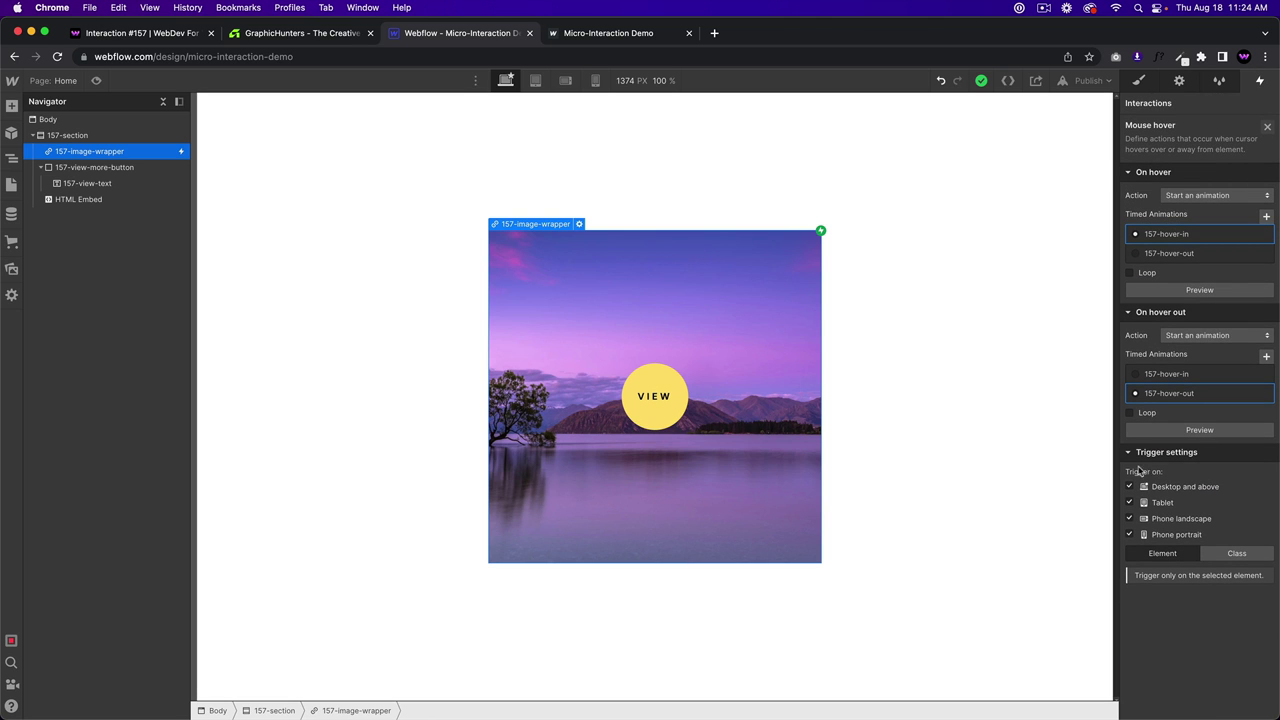
pyautogui.click(1240, 556)
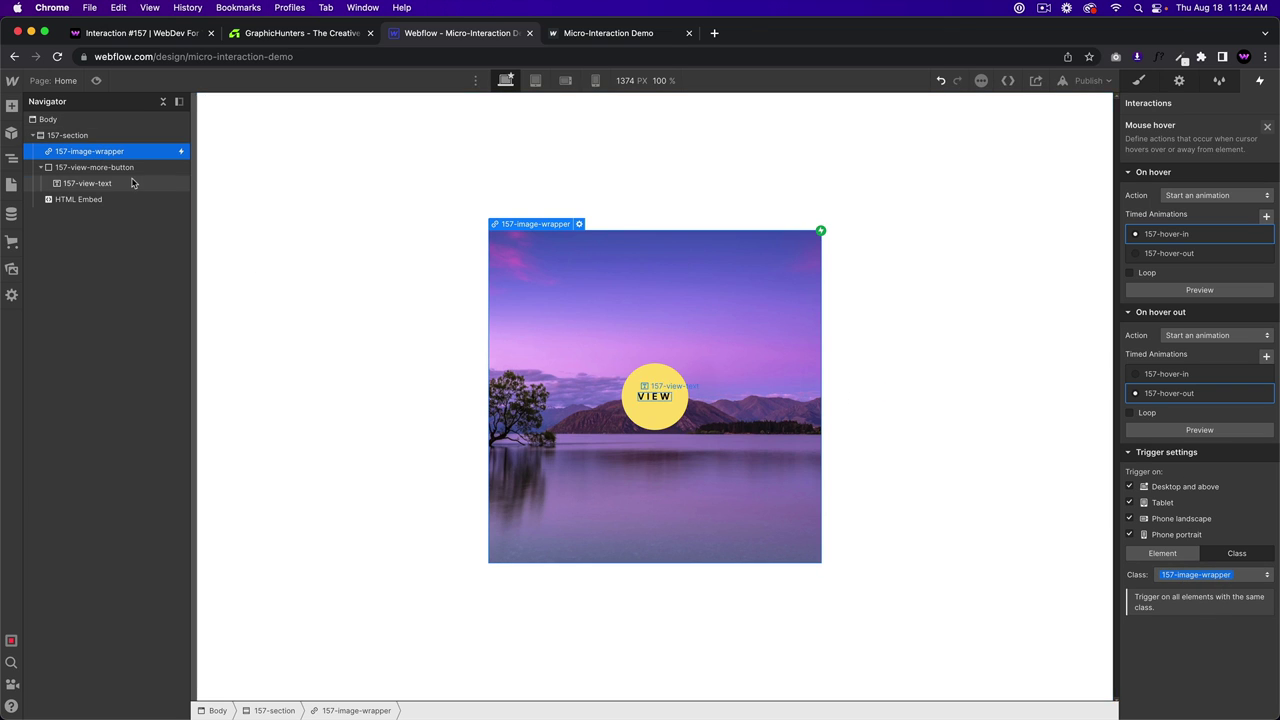
# Step: Duplicate the 157-image-wrapper link block and add the combo class 2 to the copy
pyautogui.press('super+d')
pyautogui.click(1139, 81)
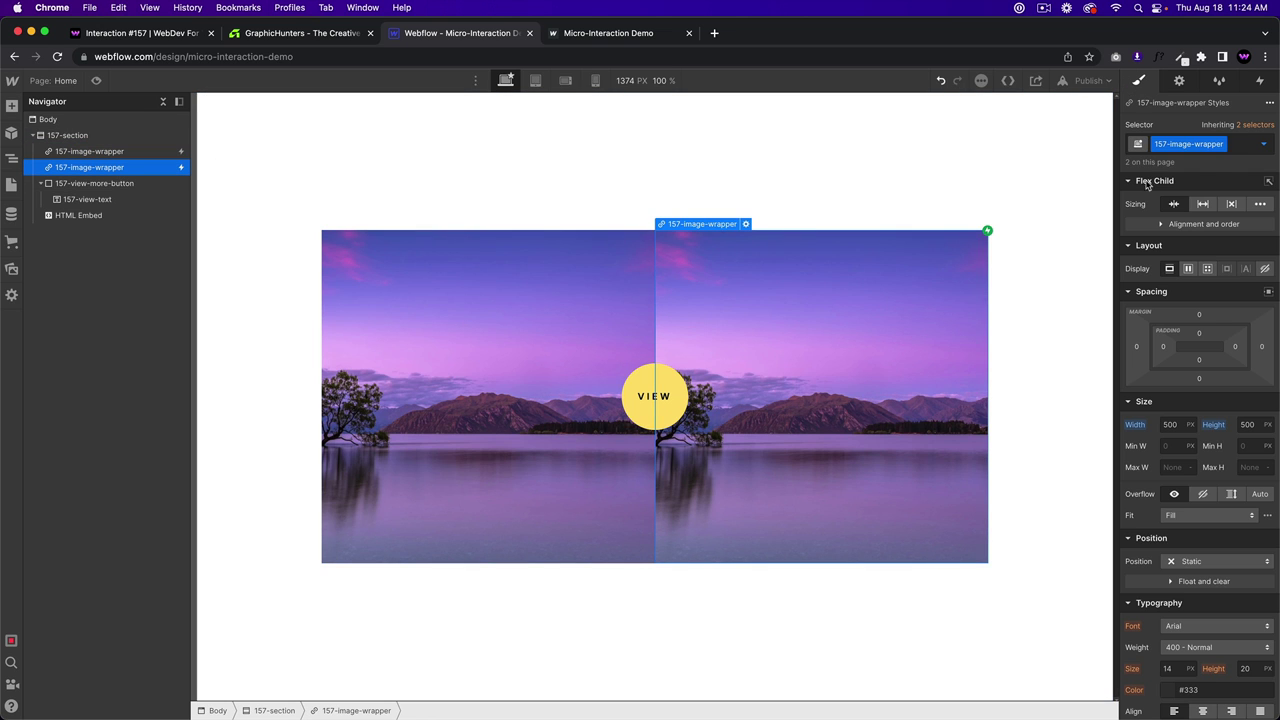
pyautogui.click(1245, 143)
pyautogui.write('2')
pyautogui.press('Return')
# Step: Replace the duplicated link block's background image with the johannes-plenio starry night sailboat picture
pyautogui.scroll(-10, 1220, 350)
pyautogui.click(1207, 487)
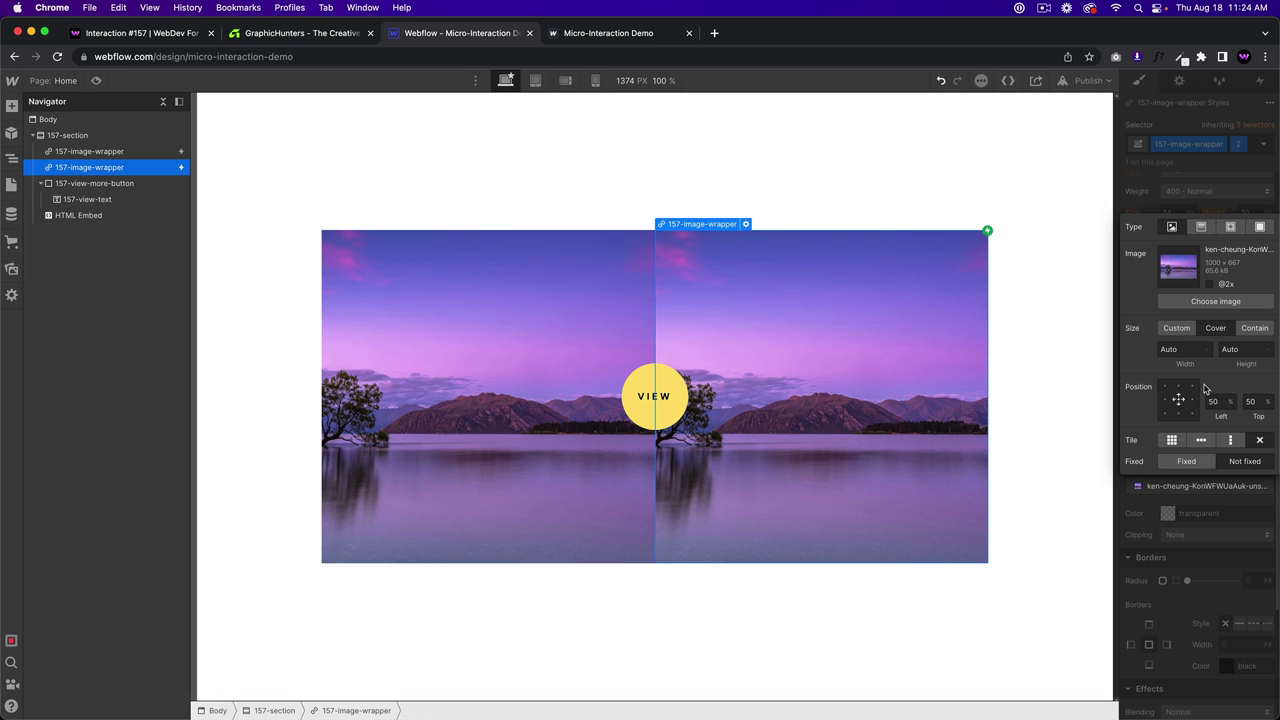
pyautogui.click(1210, 301)
pyautogui.click(236, 180)
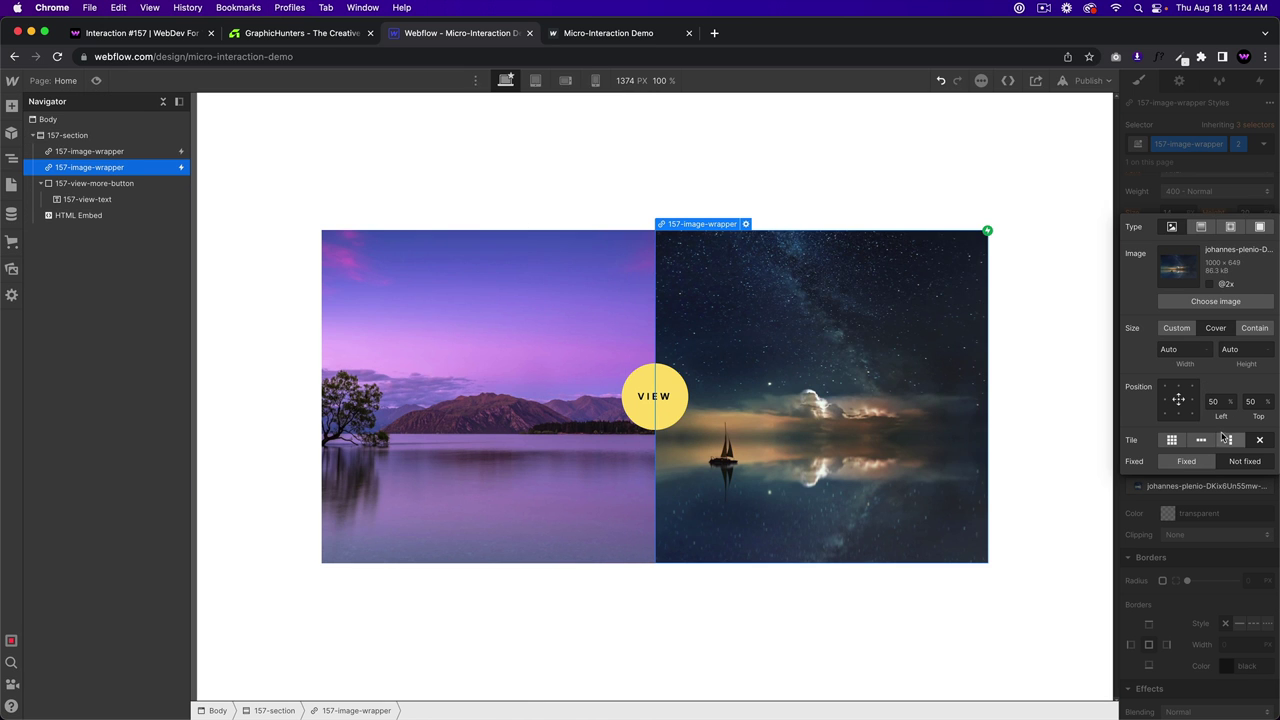
pyautogui.click(242, 178)
# Step: Give the 157-image-wrapper class left and right margins of 40 and test hovering over both images in preview
pyautogui.click(553, 291)
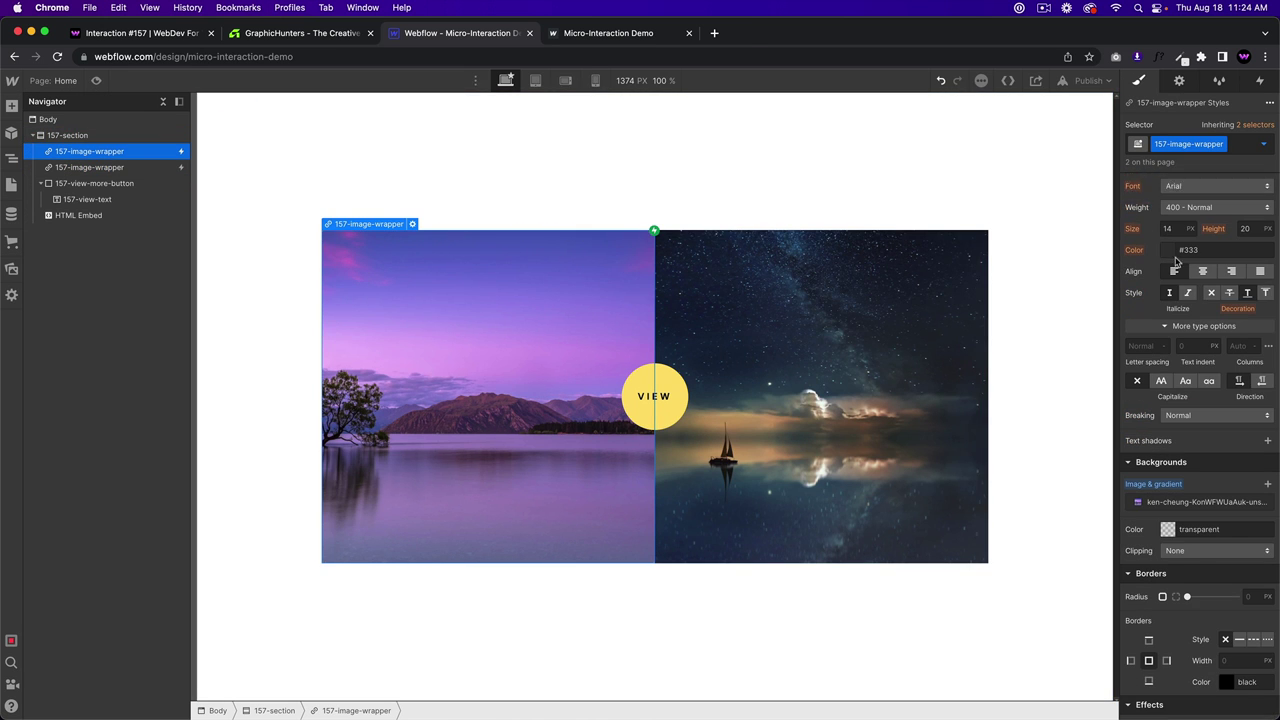
pyautogui.moveTo(1136, 346); pyautogui.dragTo(1119, 353)
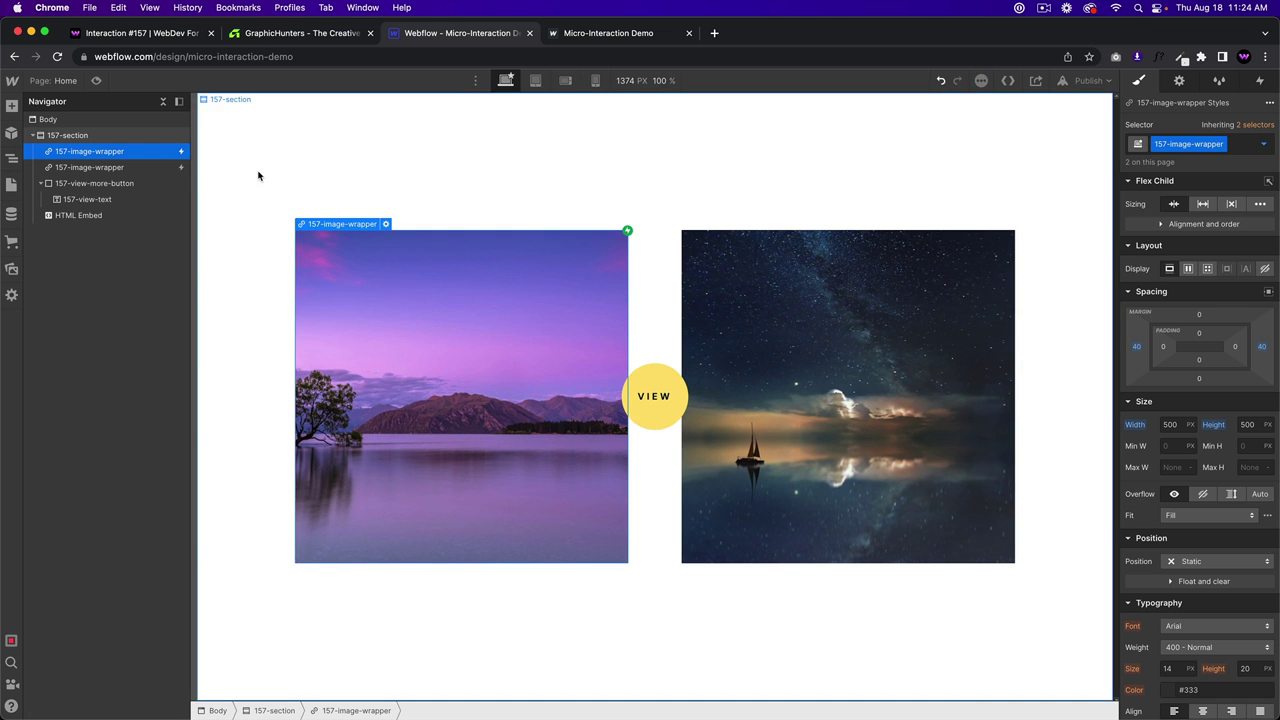
pyautogui.click(96, 80)
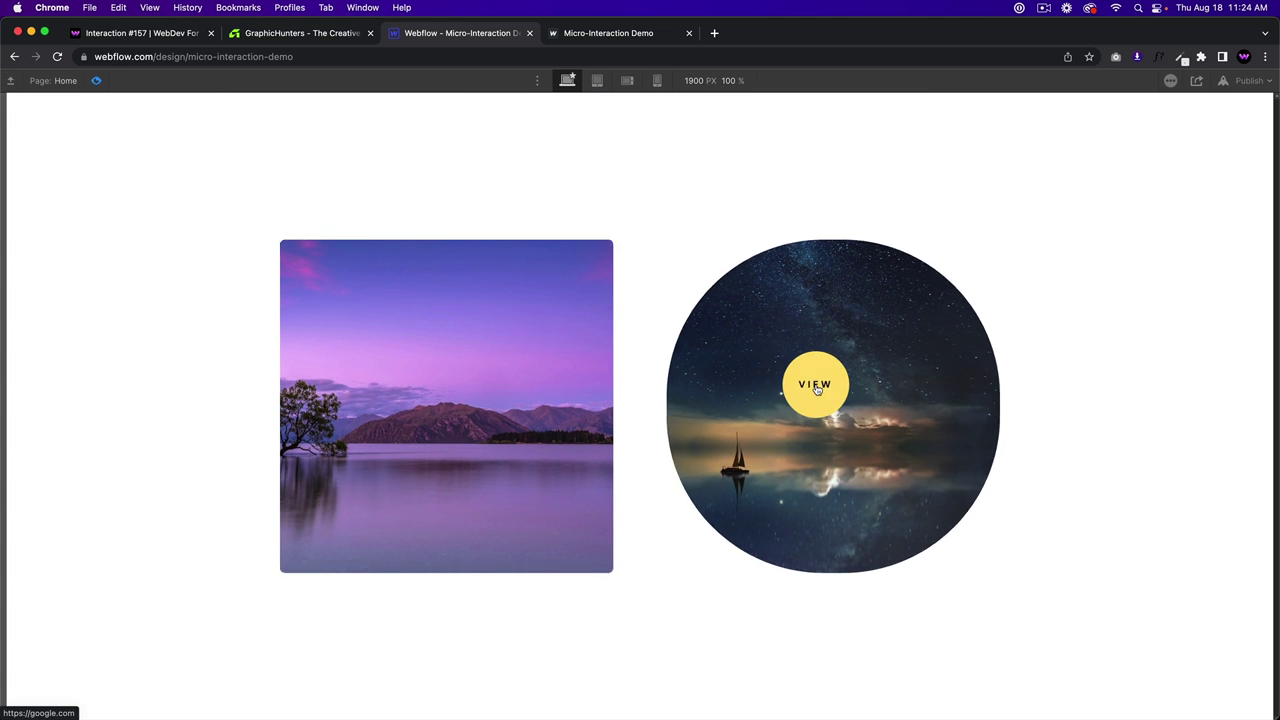
pyautogui.click(96, 80)
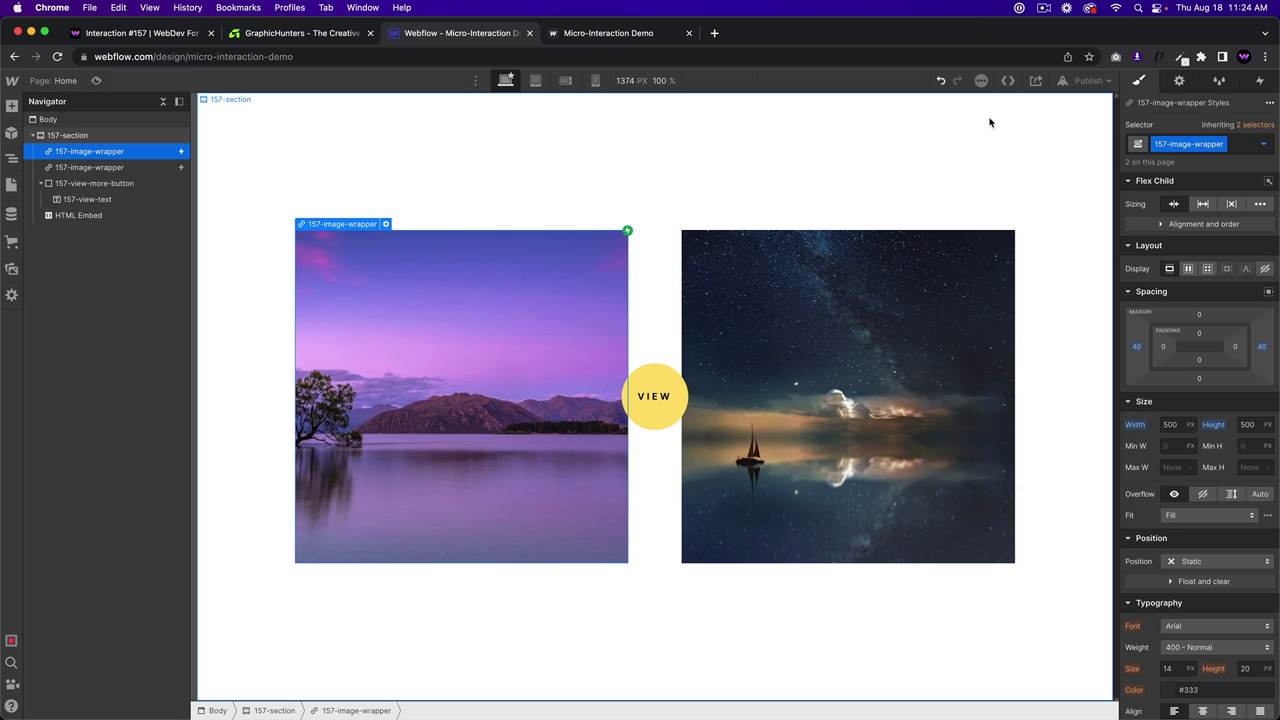
# Step: Republish the site with both images to the webflow.io domain and open the updated live page
pyautogui.click(1088, 80)
pyautogui.click(1042, 276)
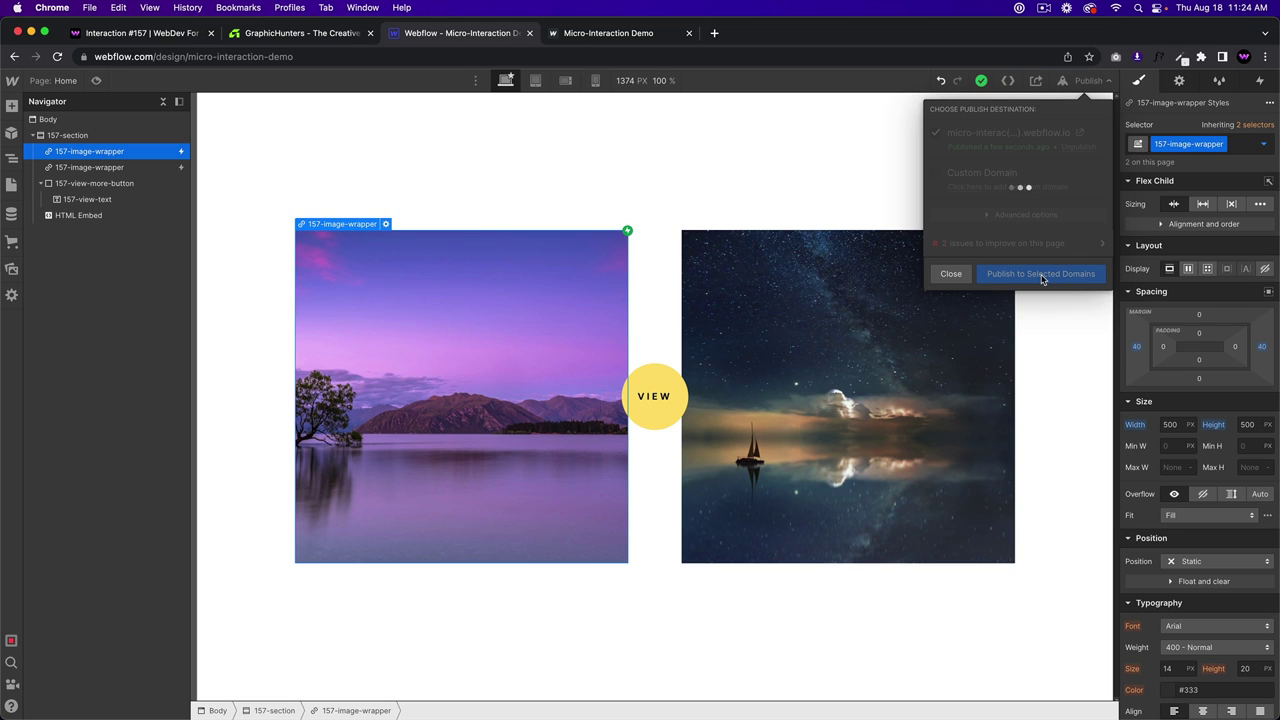
pyautogui.click(1080, 132)
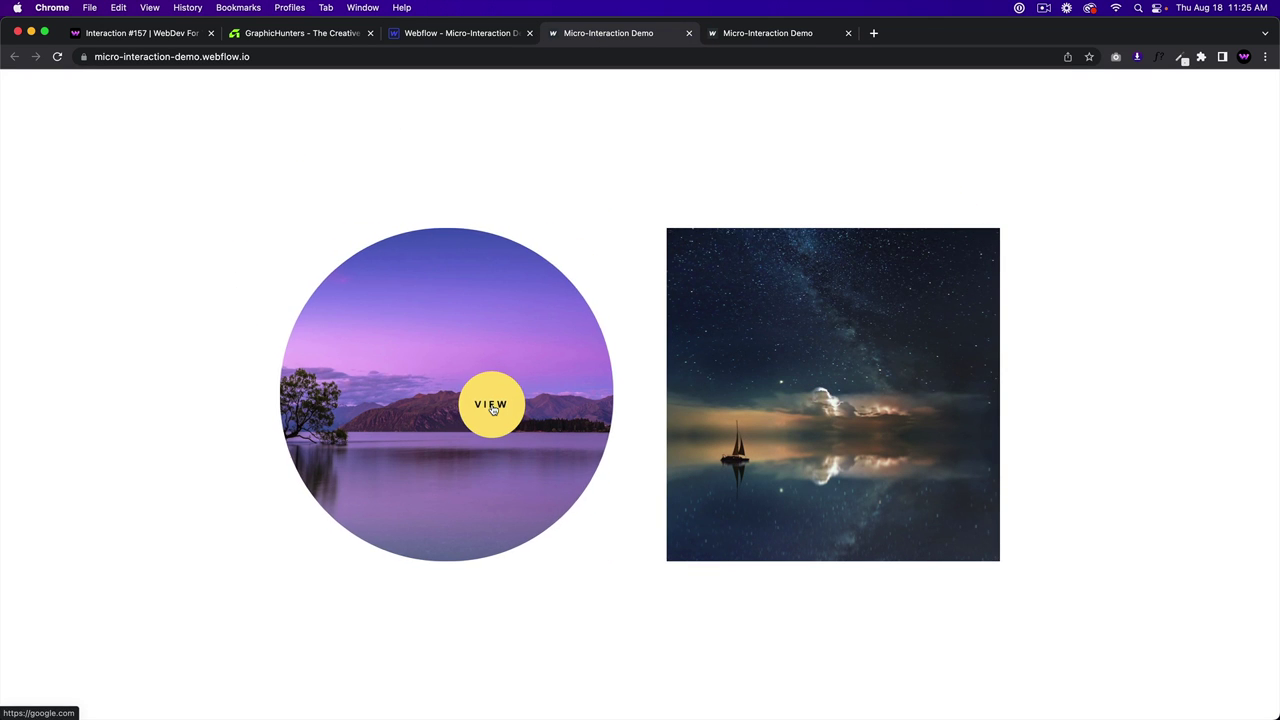
# Step: Test both images' Google links on the live page, going back each time, and view the Interaction #157 reference page
pyautogui.click(491, 407)
pyautogui.click(14, 56)
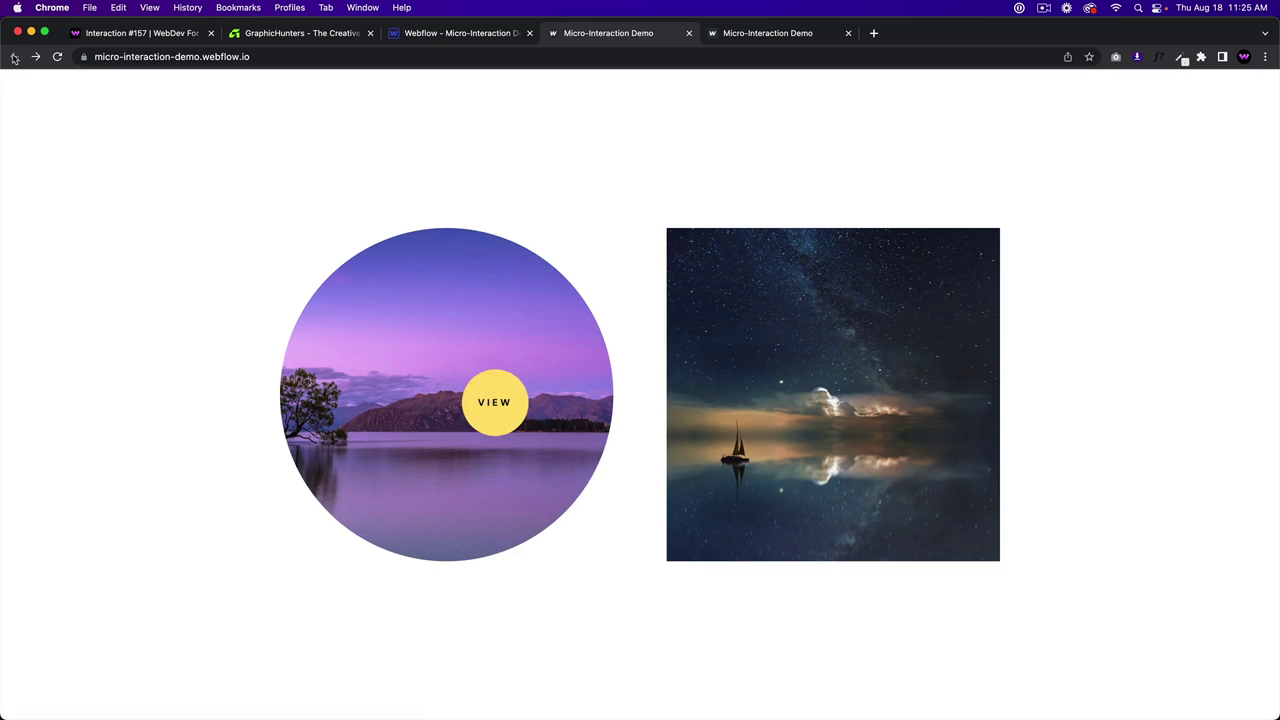
pyautogui.click(911, 393)
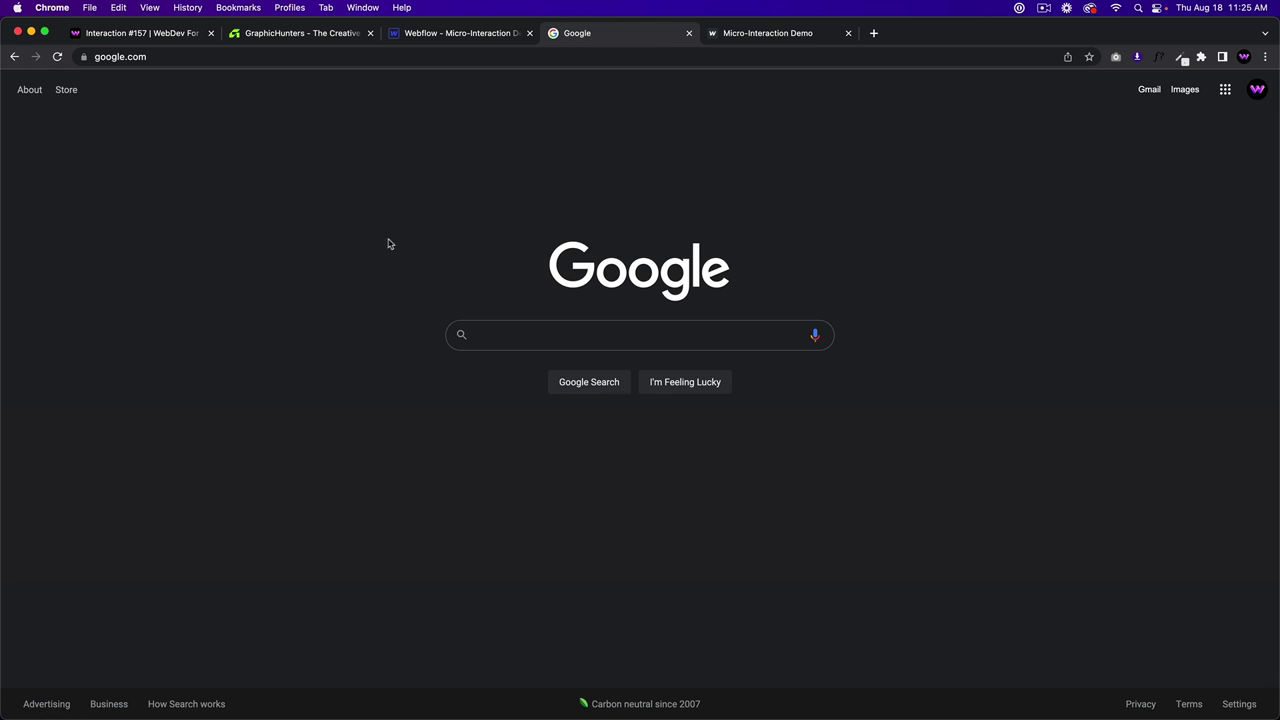
pyautogui.click(16, 56)
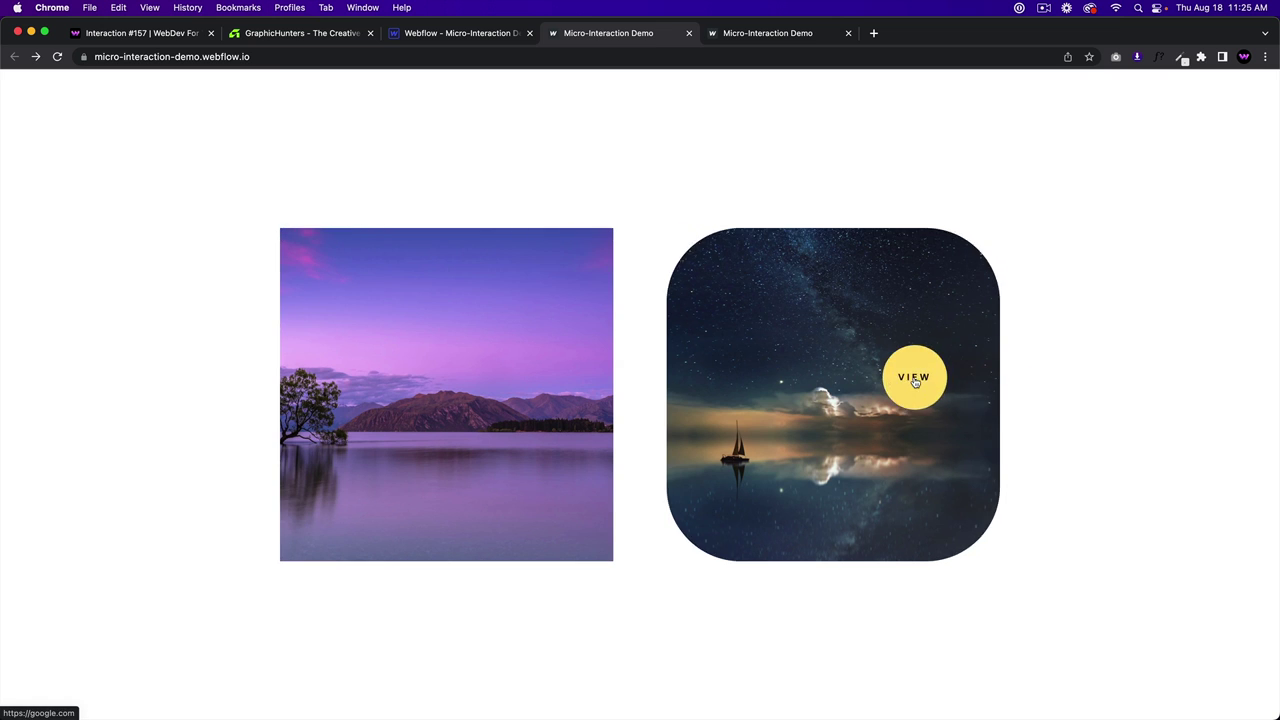
pyautogui.click(182, 36)
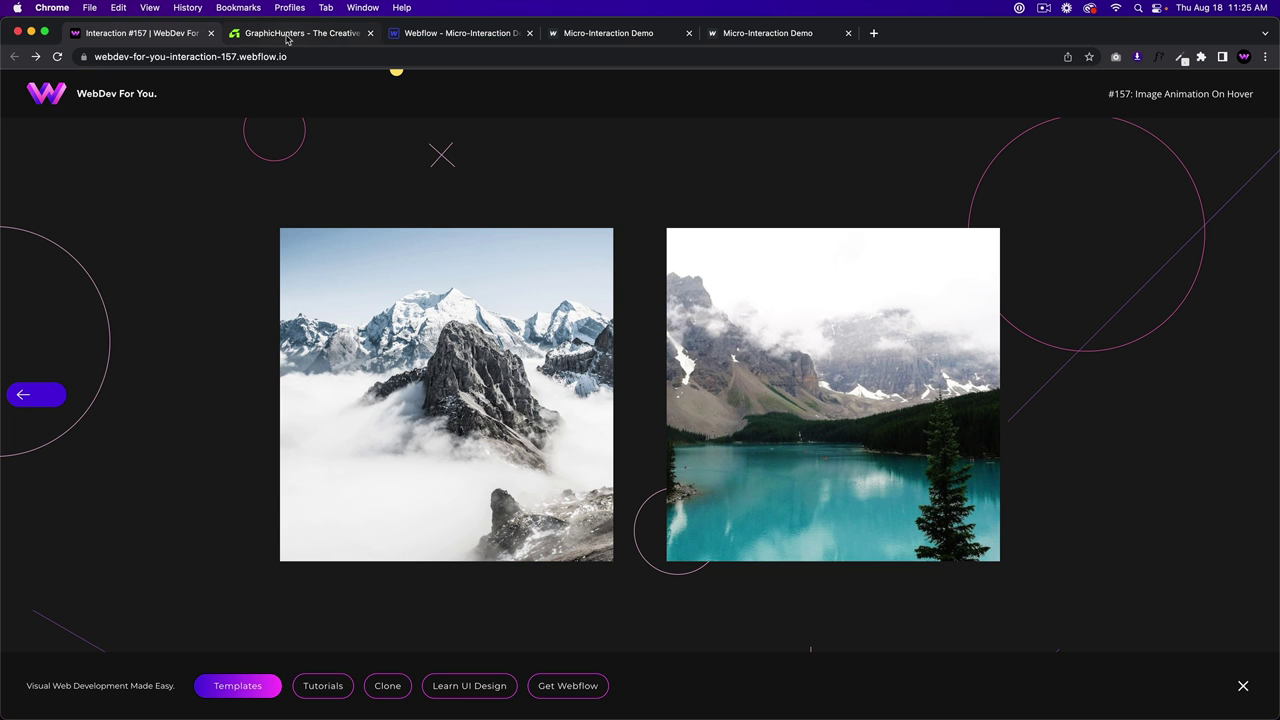
# Step: Return to the Webflow project and add a linear gradient background to 157-view-more-button
pyautogui.click(420, 36)
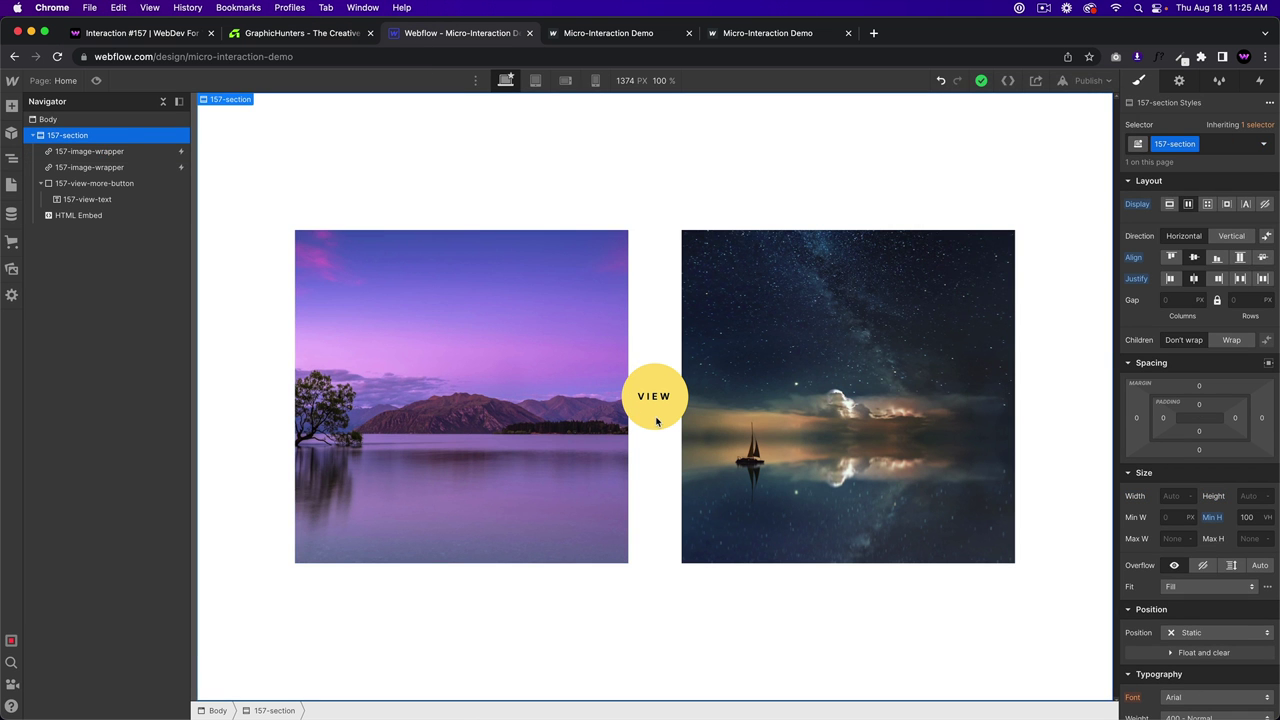
pyautogui.click(100, 183)
pyautogui.scroll(-5, 1149, 467)
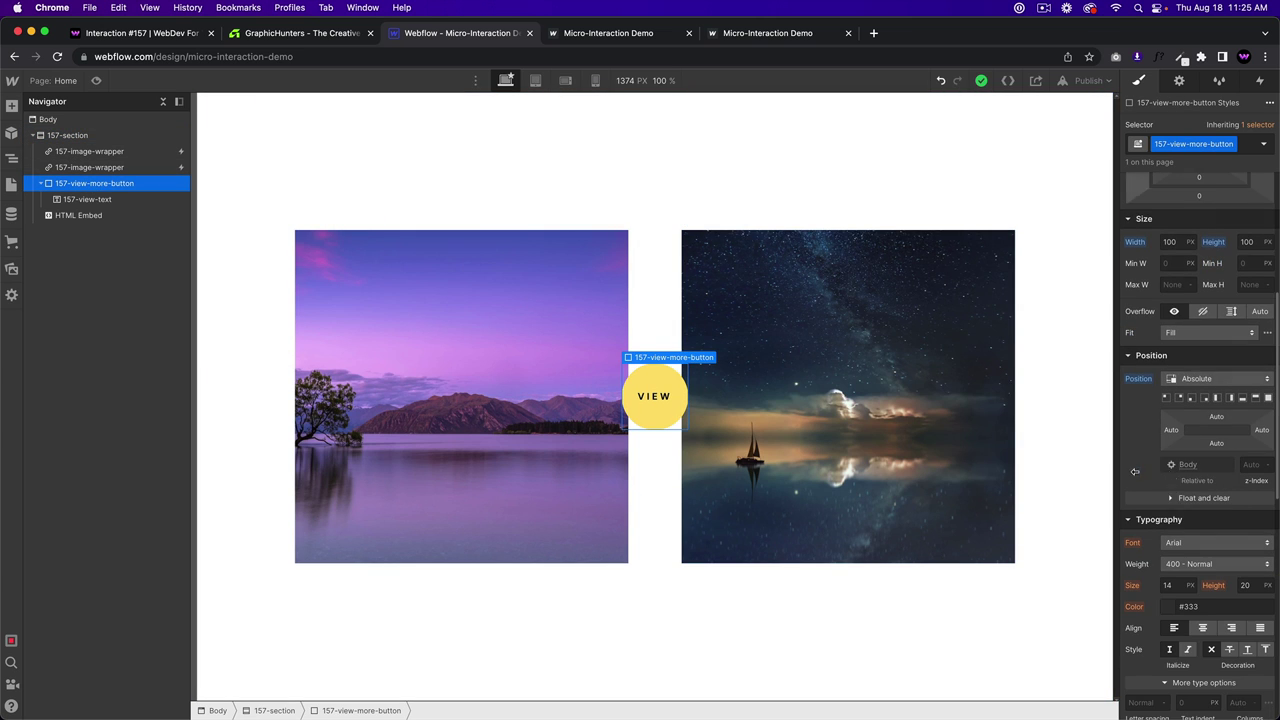
pyautogui.scroll(-8, 1149, 467)
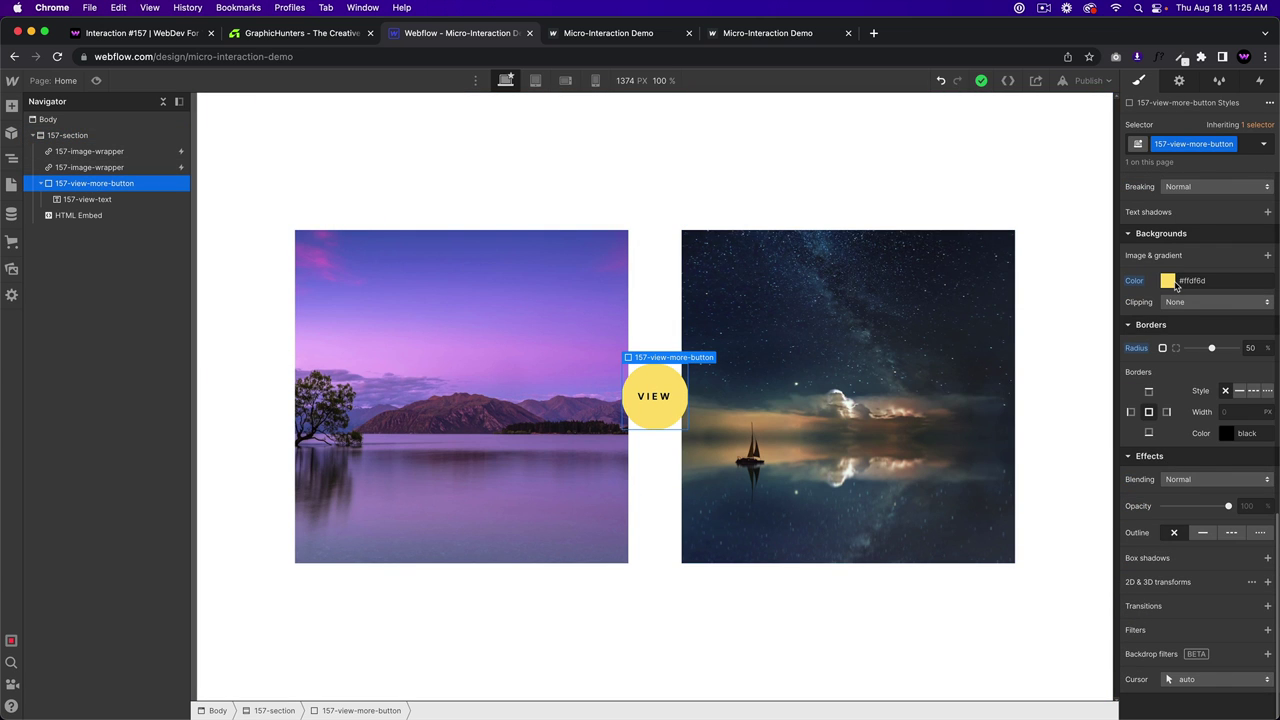
pyautogui.click(1177, 283)
pyautogui.click(1178, 264)
pyautogui.click(1268, 256)
pyautogui.click(1201, 298)
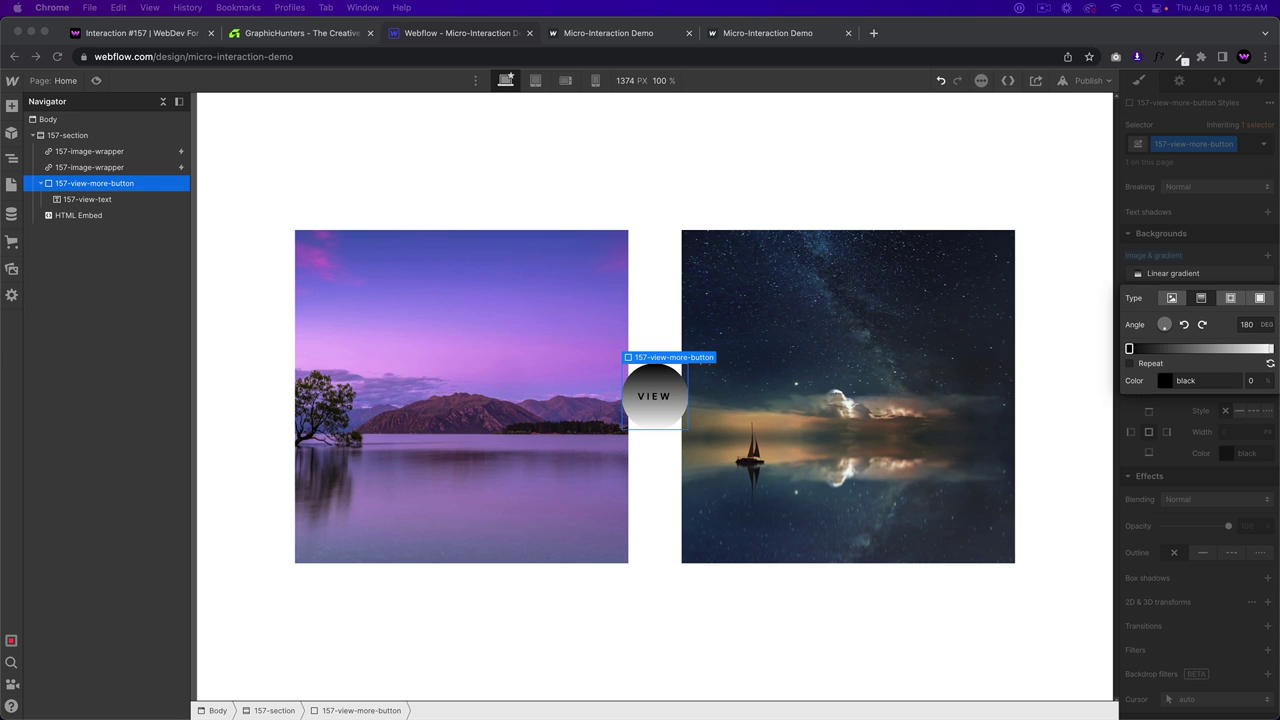
# Step: Set the colour of the gradient's first stop to yellow
pyautogui.click(1195, 380)
pyautogui.write('yellow')
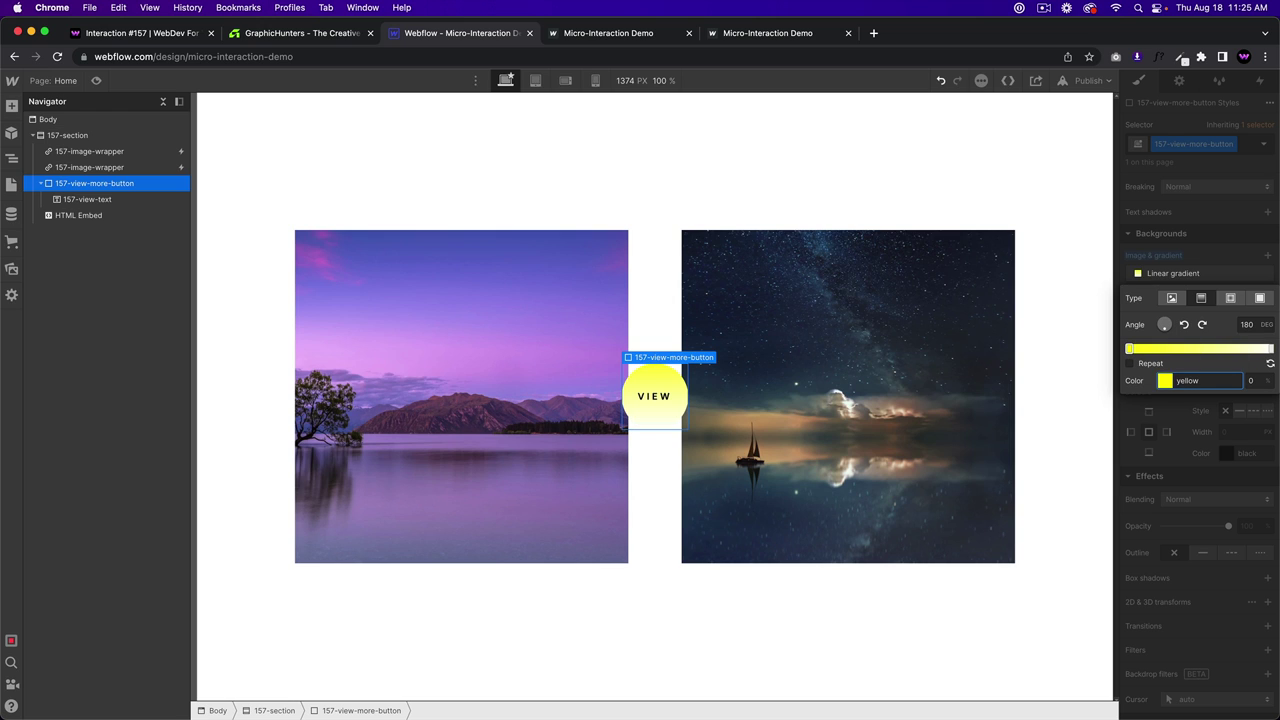
pyautogui.press('super+Tab')
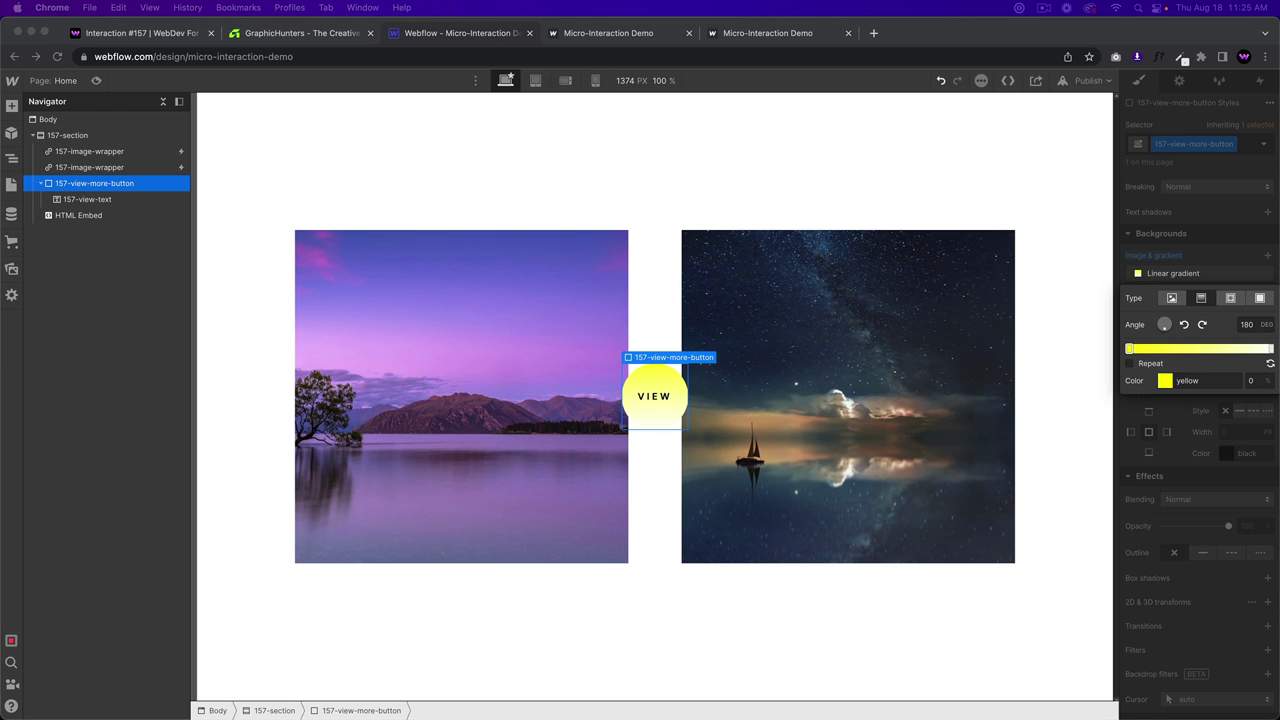
# Step: Set the colour of the linear gradient's first stop to #ffdf6d
pyautogui.press('super+Tab')
pyautogui.press('super+a')
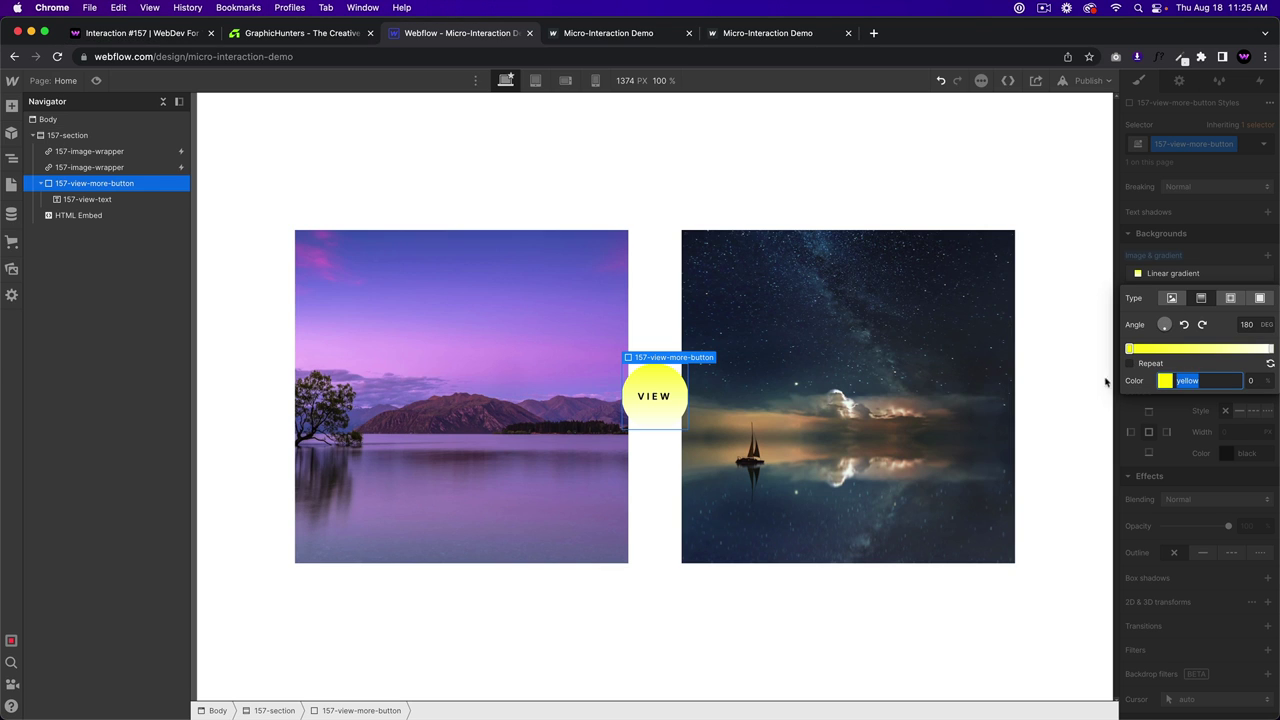
pyautogui.write('#ffdf6d')
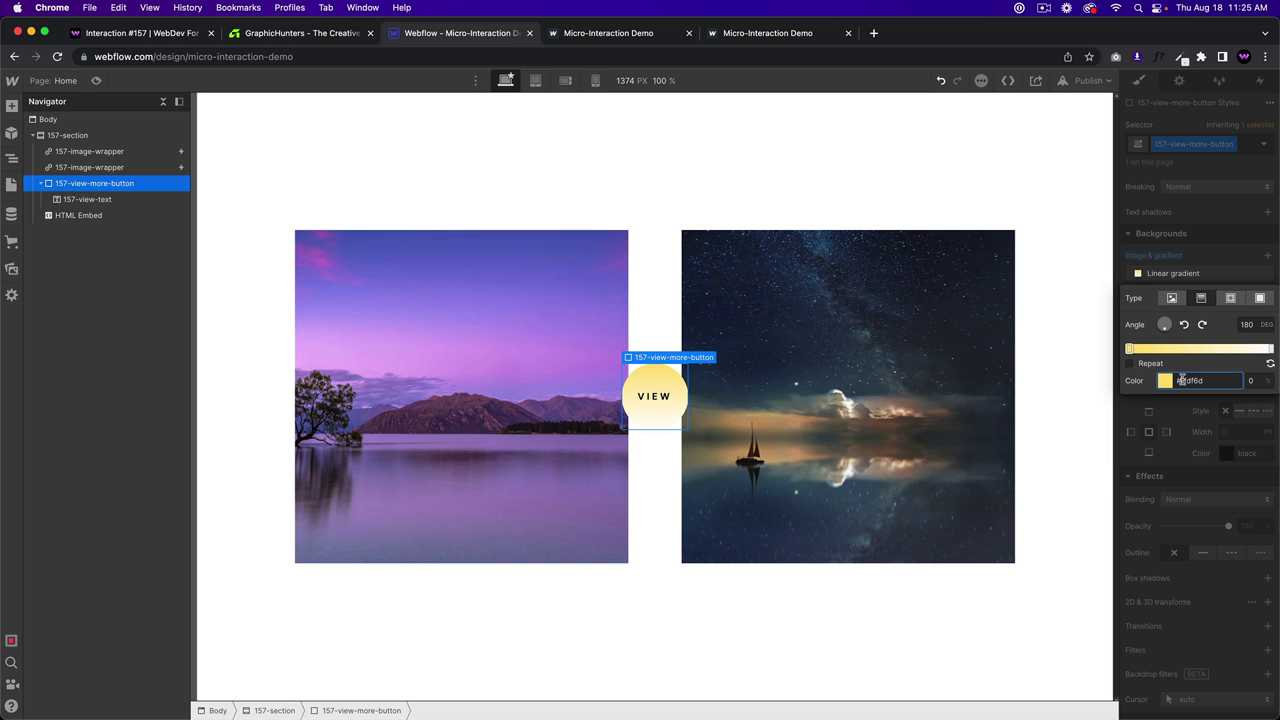
# Step: Try a light blue #a3e7f5 stop at 50% in the button's gradient, and remove that stop
pyautogui.click(1200, 348)
pyautogui.click(1170, 383)
pyautogui.moveTo(1177, 430); pyautogui.dragTo(1222, 420)
pyautogui.click(1215, 507)
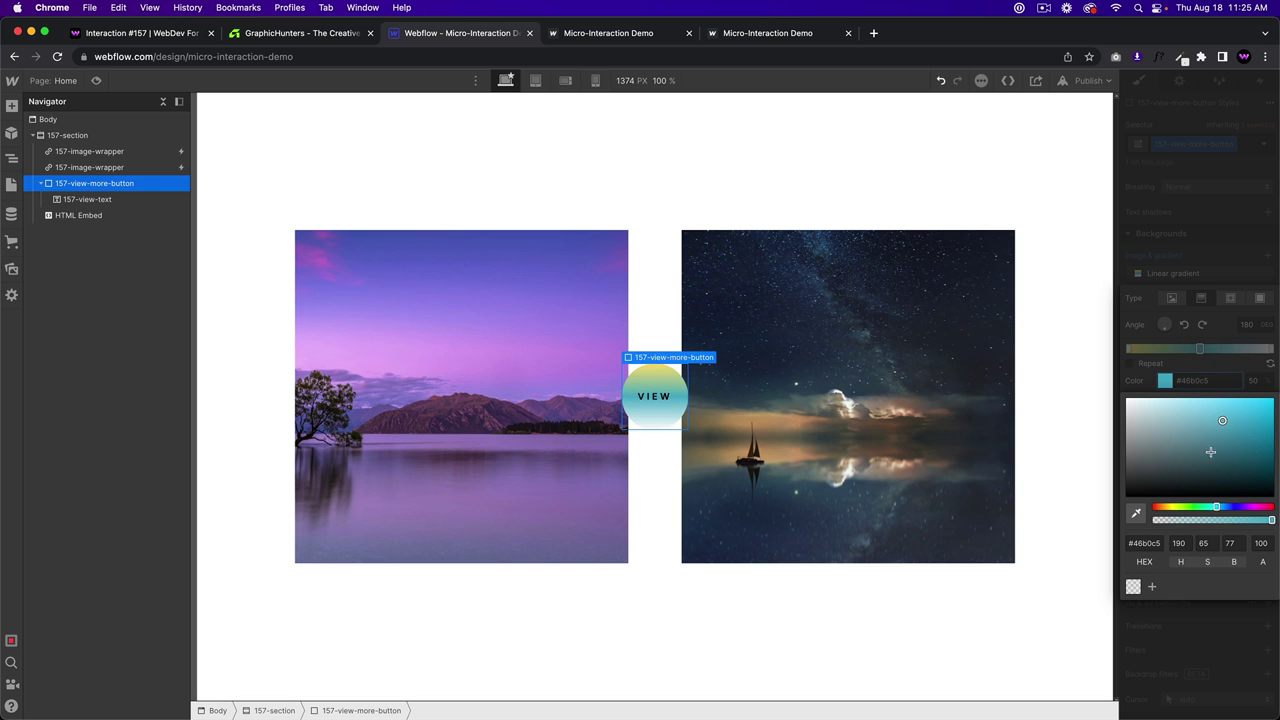
pyautogui.click(1175, 402)
pyautogui.click(1189, 338)
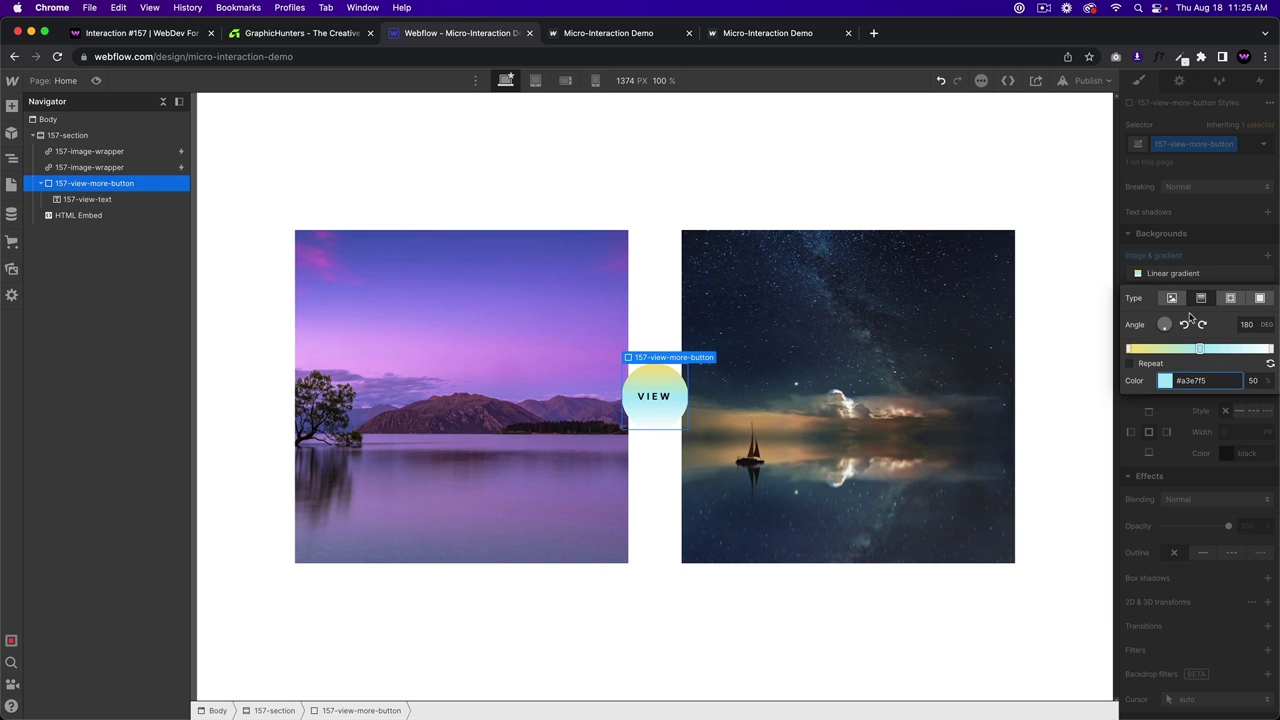
pyautogui.moveTo(1199, 348); pyautogui.dragTo(1208, 416)
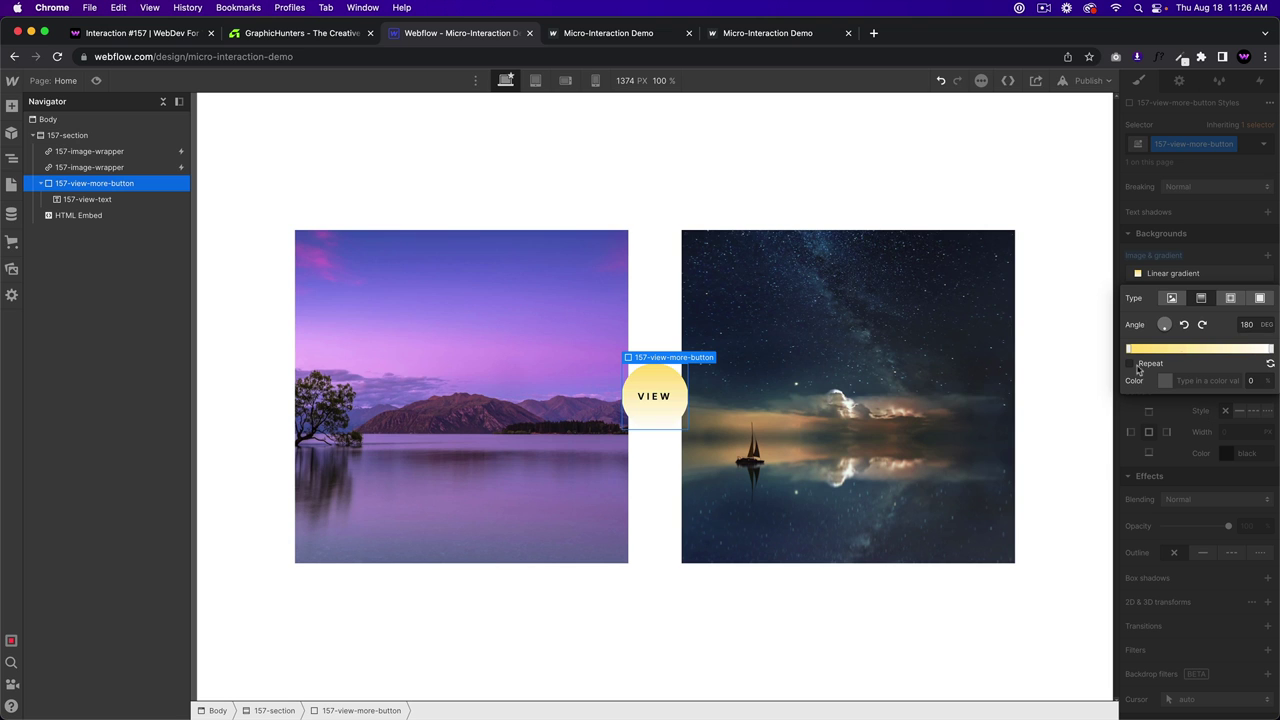
# Step: Rotate the button's linear gradient to 225 degrees and check it in the page preview
pyautogui.click(1203, 325)
pyautogui.click(846, 182)
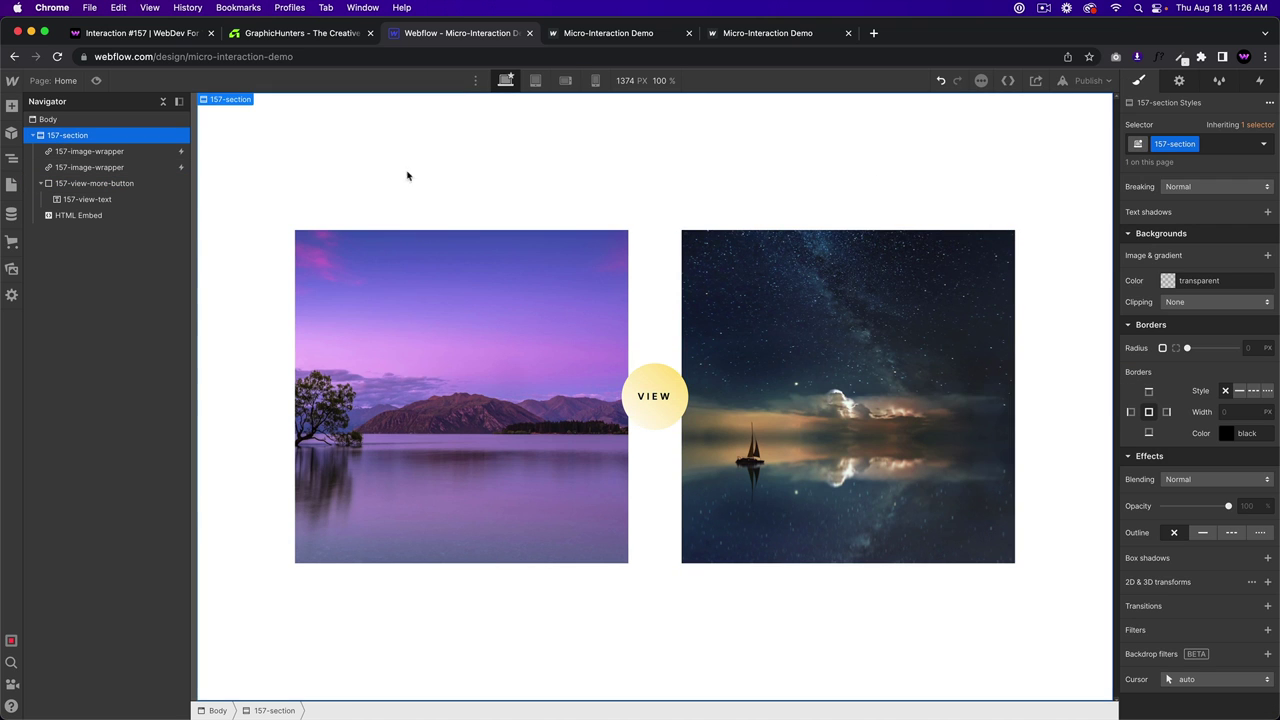
pyautogui.click(97, 81)
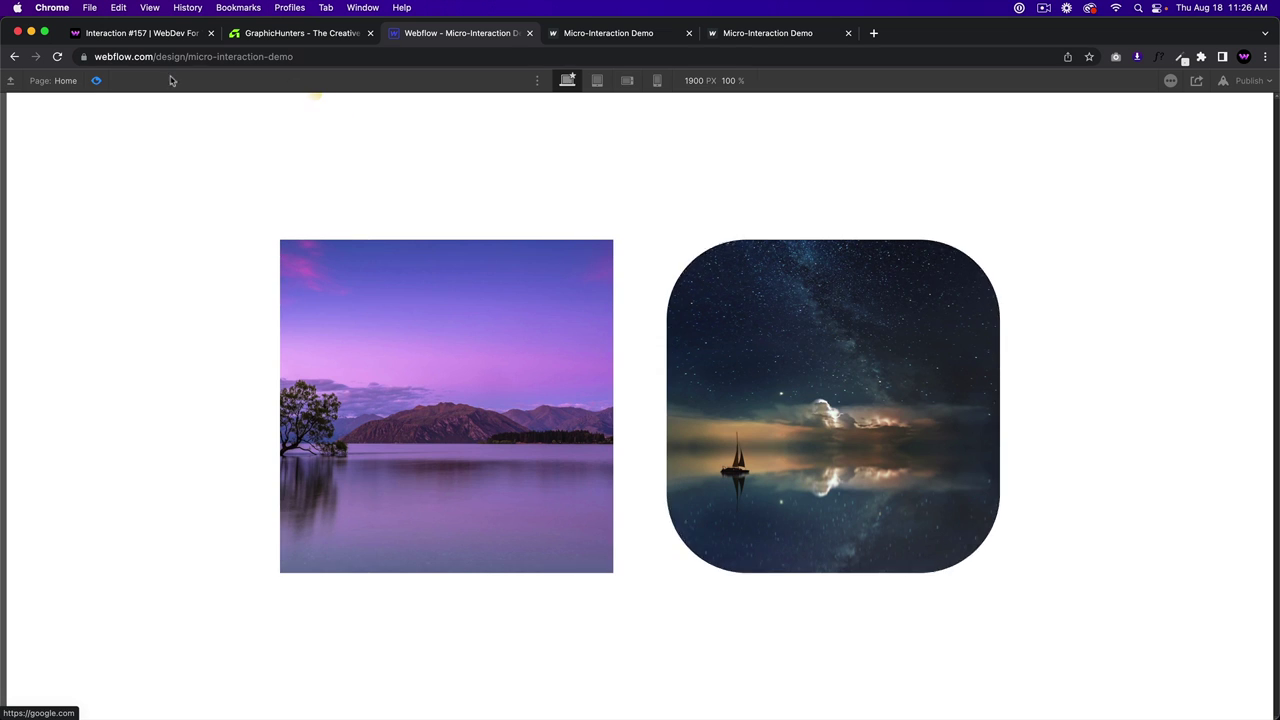
pyautogui.click(96, 80)
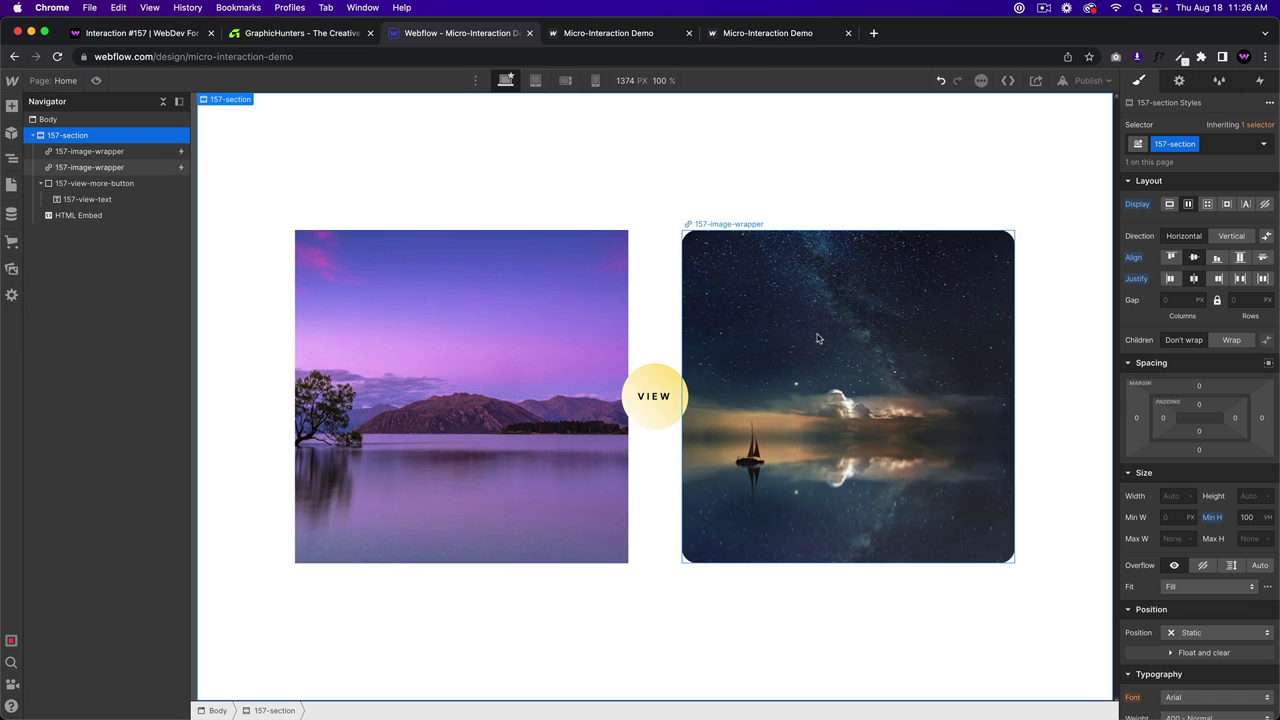
# Step: Change the background gradient of 157-view-more-button from linear to radial
pyautogui.click(114, 156)
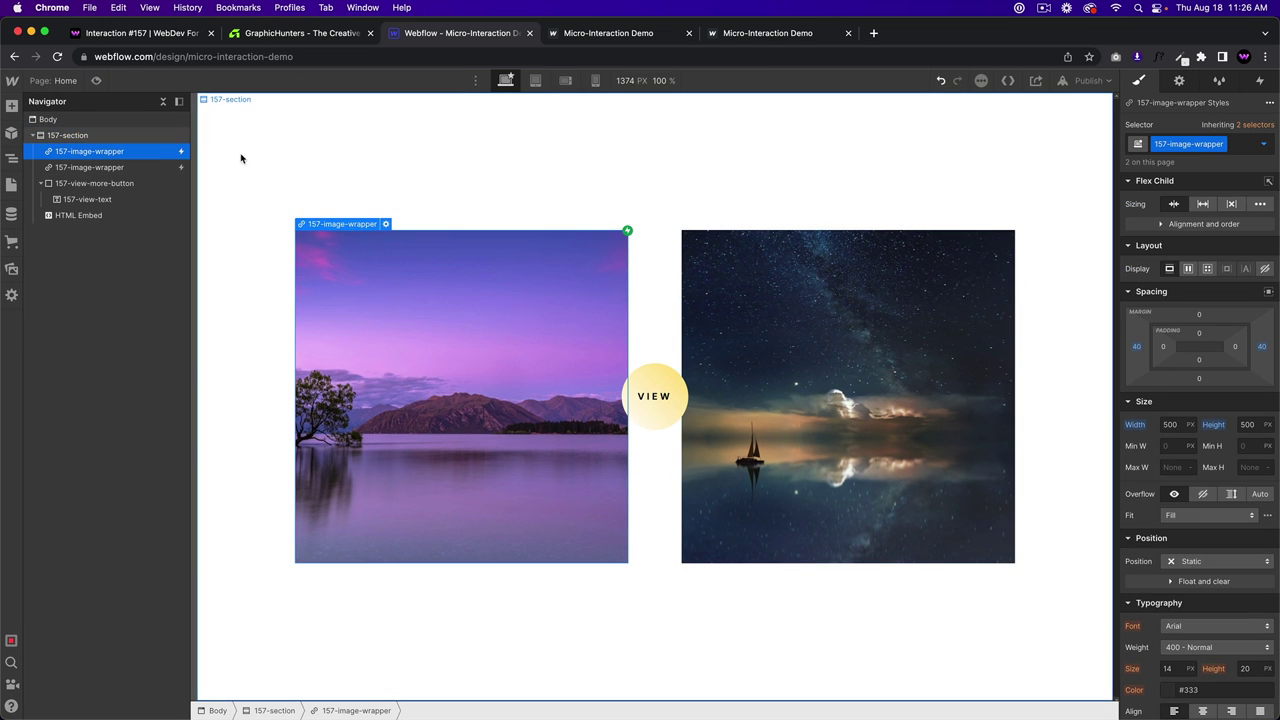
pyautogui.click(94, 183)
pyautogui.scroll(-2, 1266, 468)
pyautogui.scroll(-8, 1266, 468)
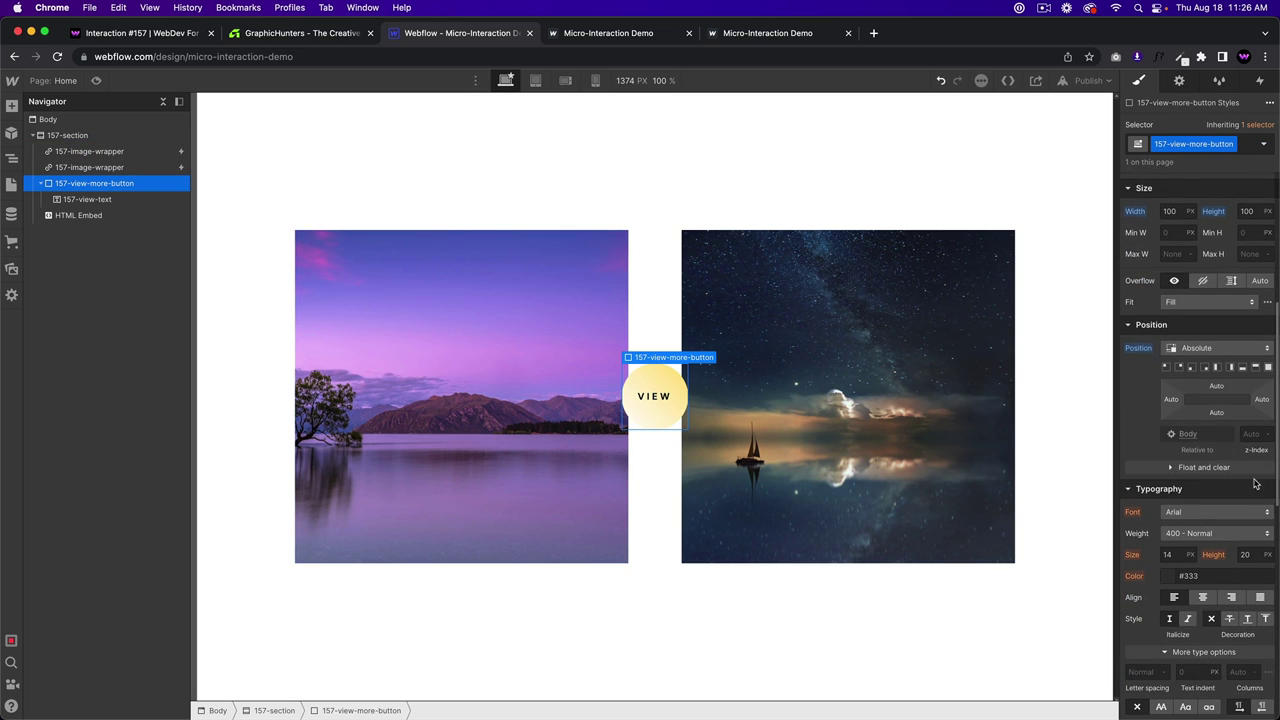
pyautogui.click(1180, 334)
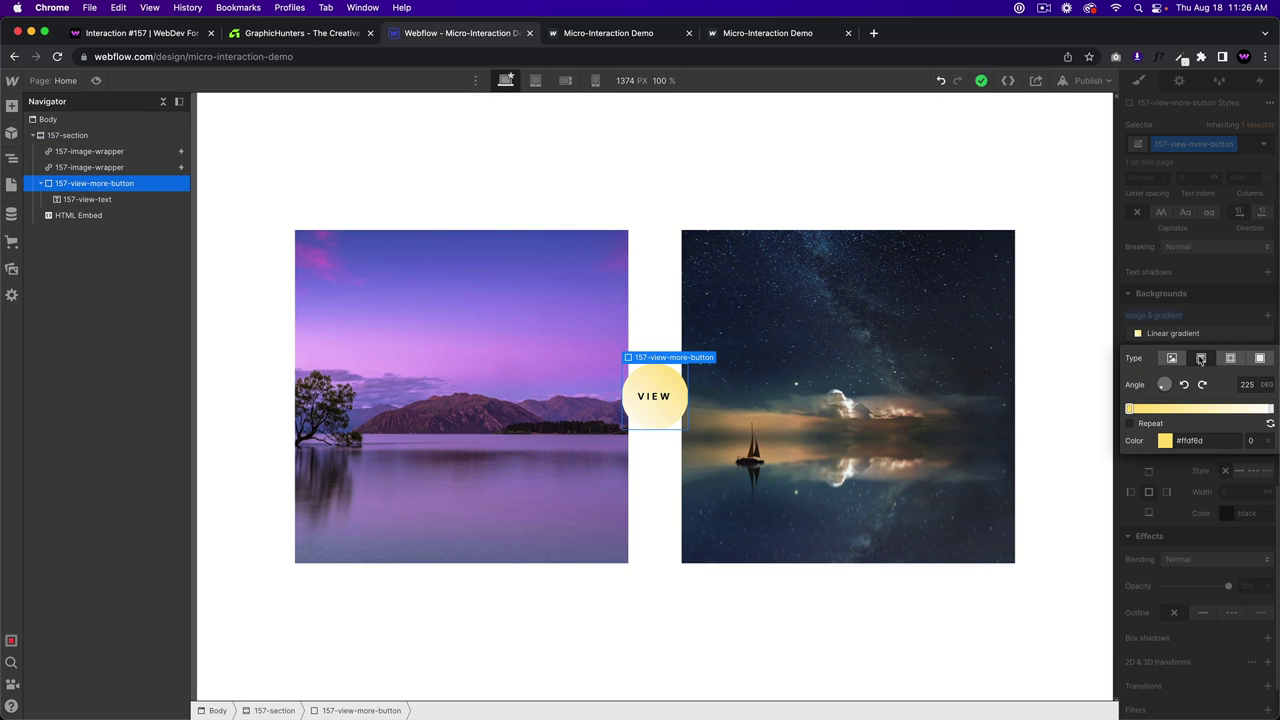
pyautogui.click(1232, 358)
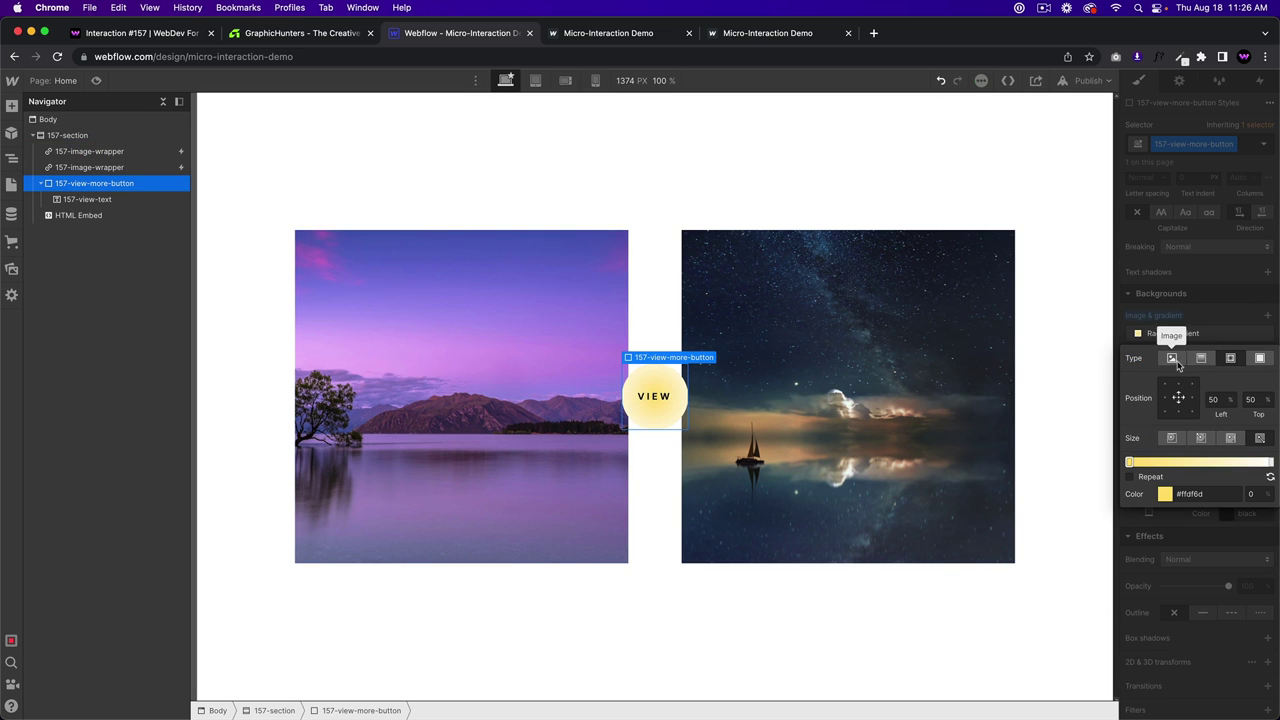
# Step: Replace the button's gradient with the ken-cheung lake image, sized to Cover, centred at 50% by 50% and without tiling
pyautogui.click(1172, 358)
pyautogui.click(1200, 432)
pyautogui.click(300, 181)
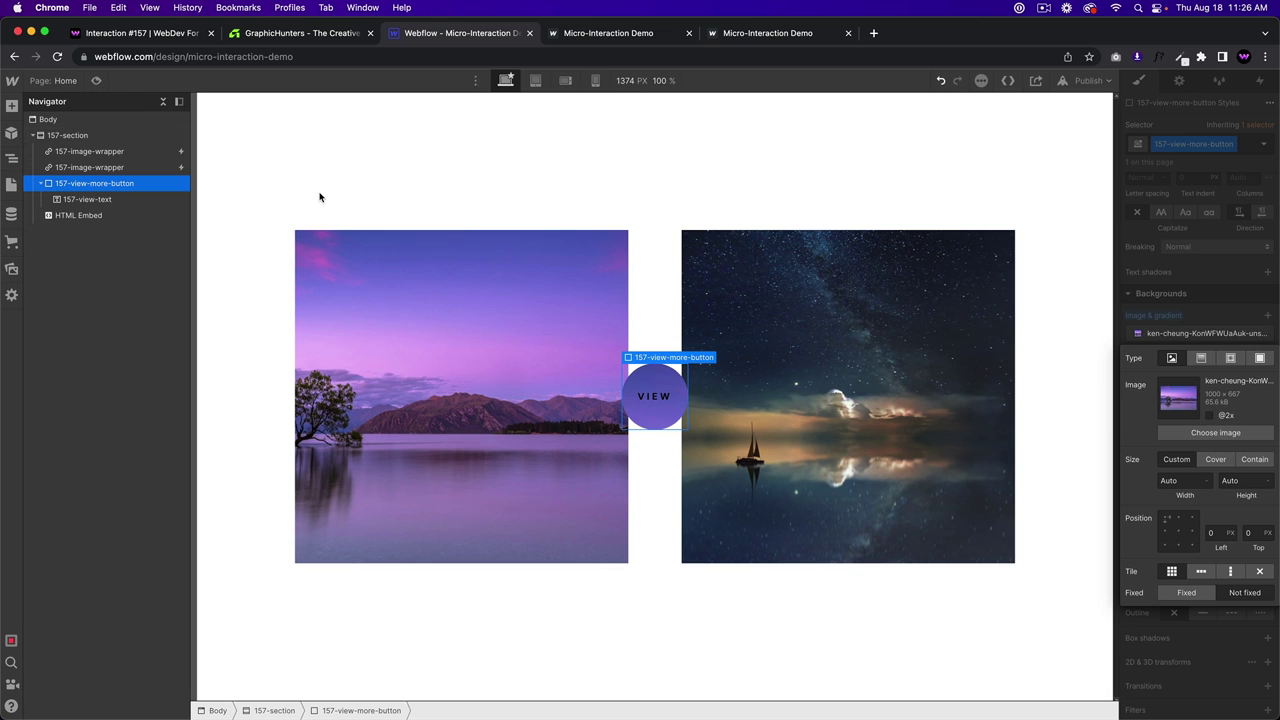
pyautogui.click(1213, 461)
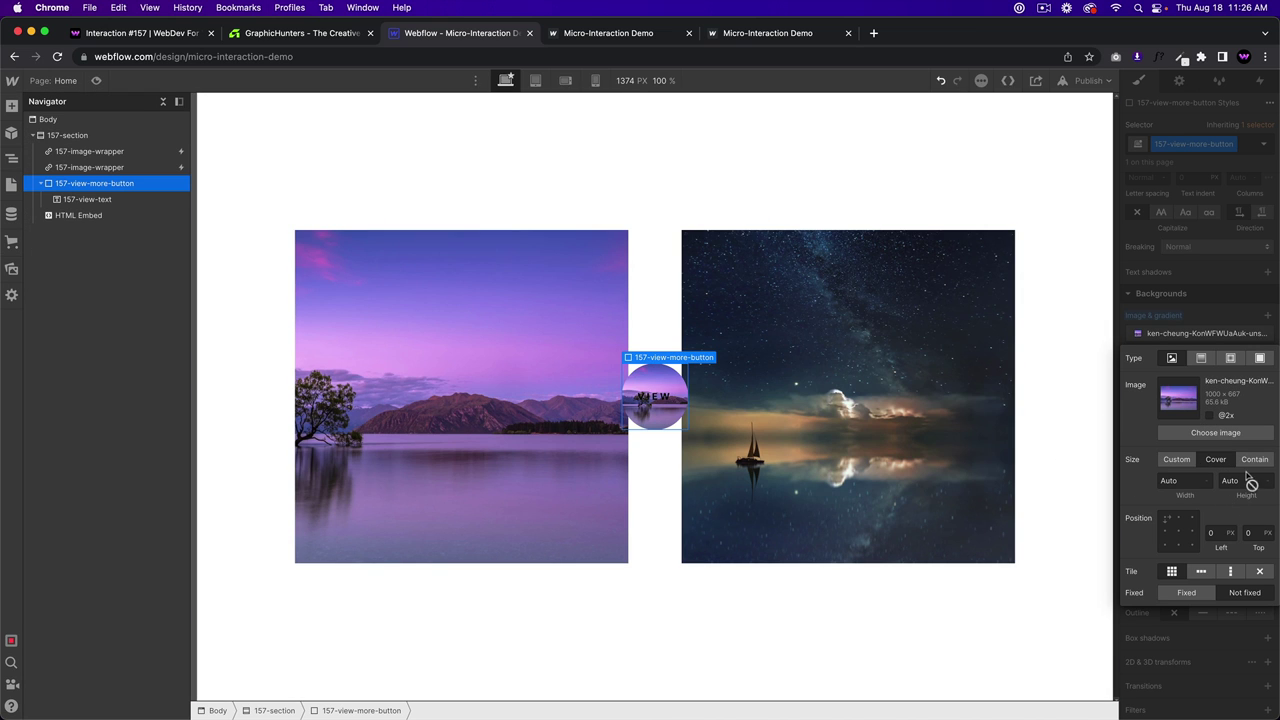
pyautogui.click(1262, 572)
pyautogui.click(1178, 531)
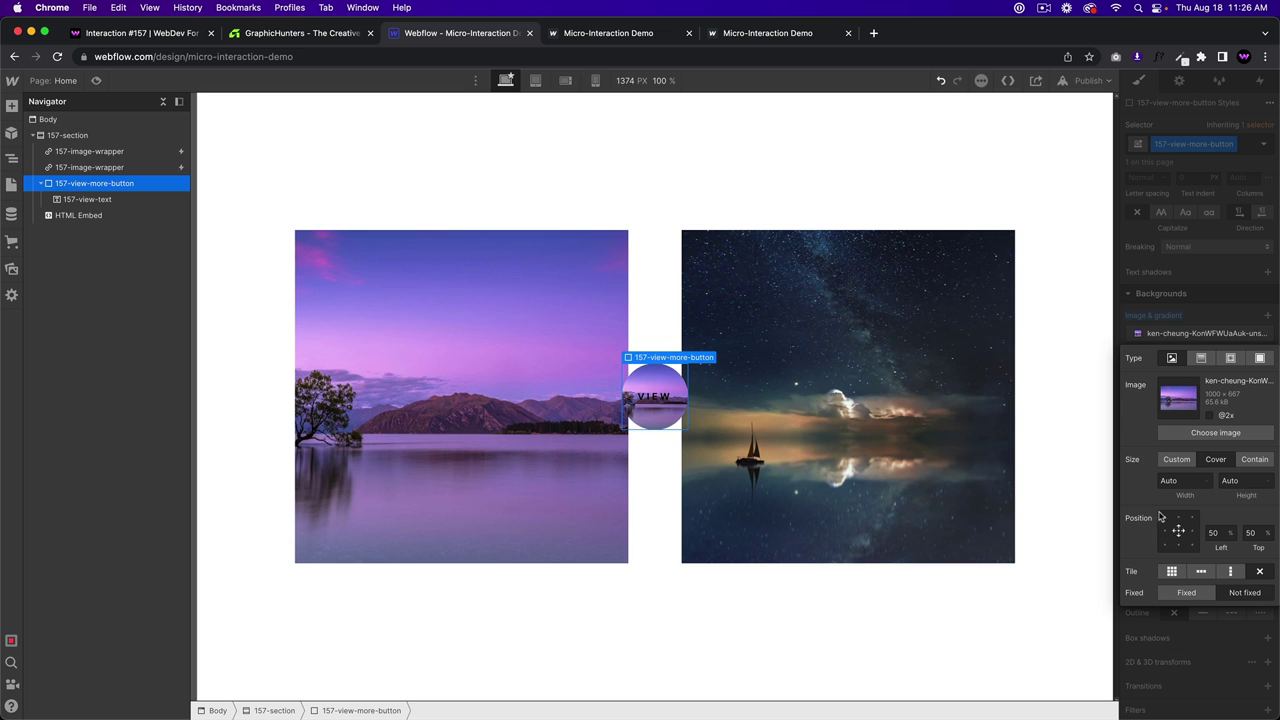
# Step: Preview the button with its image background, and hide that image layer on 157-view-more-button
pyautogui.click(96, 80)
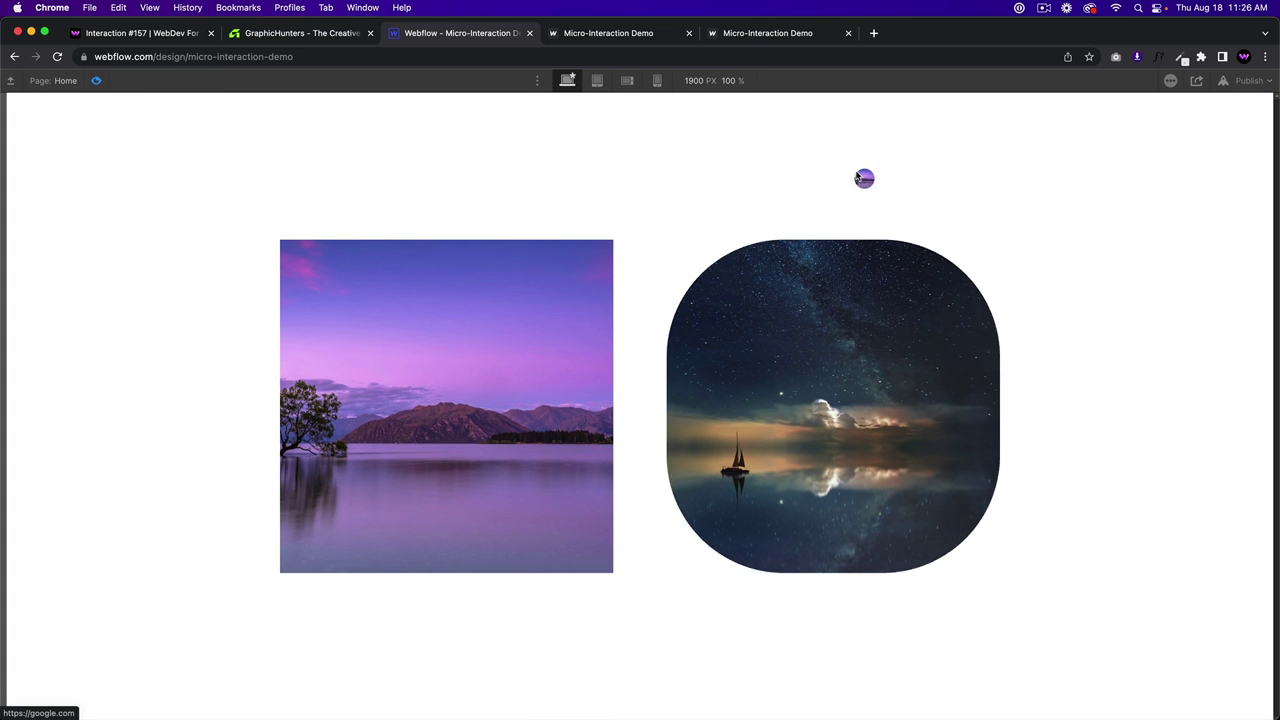
pyautogui.click(95, 81)
pyautogui.scroll(-5, 1250, 414)
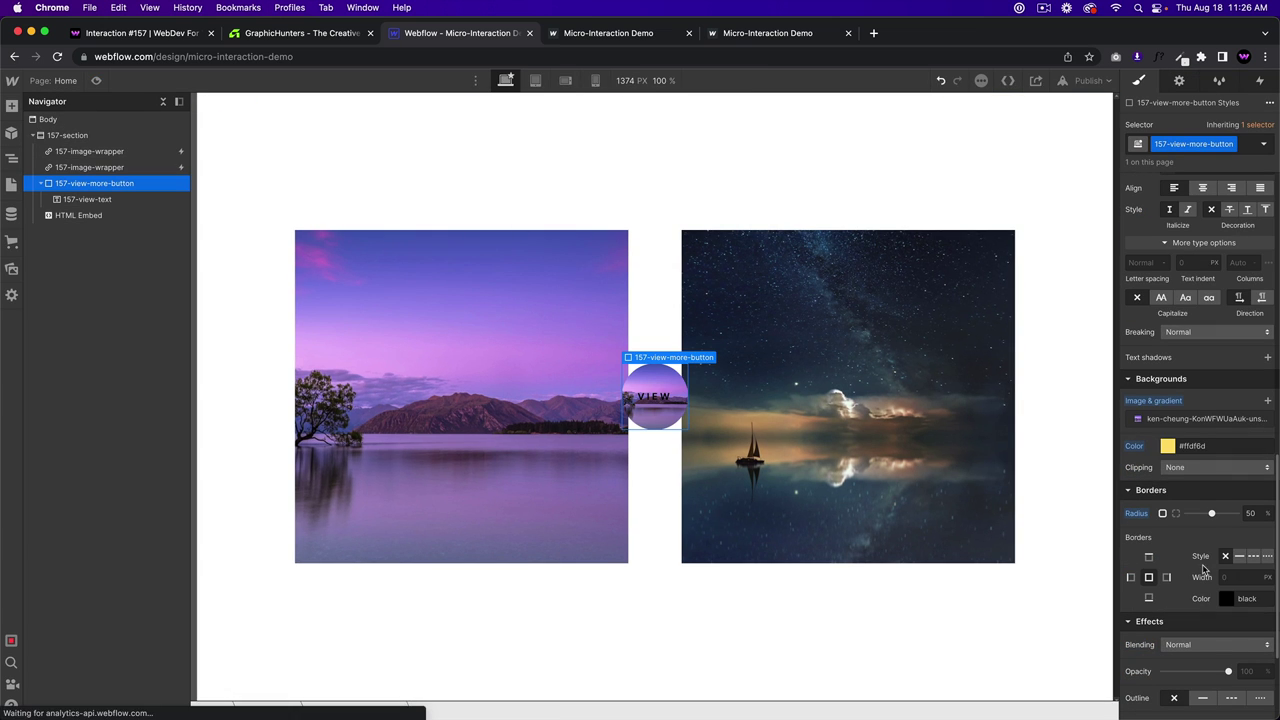
pyautogui.click(1253, 419)
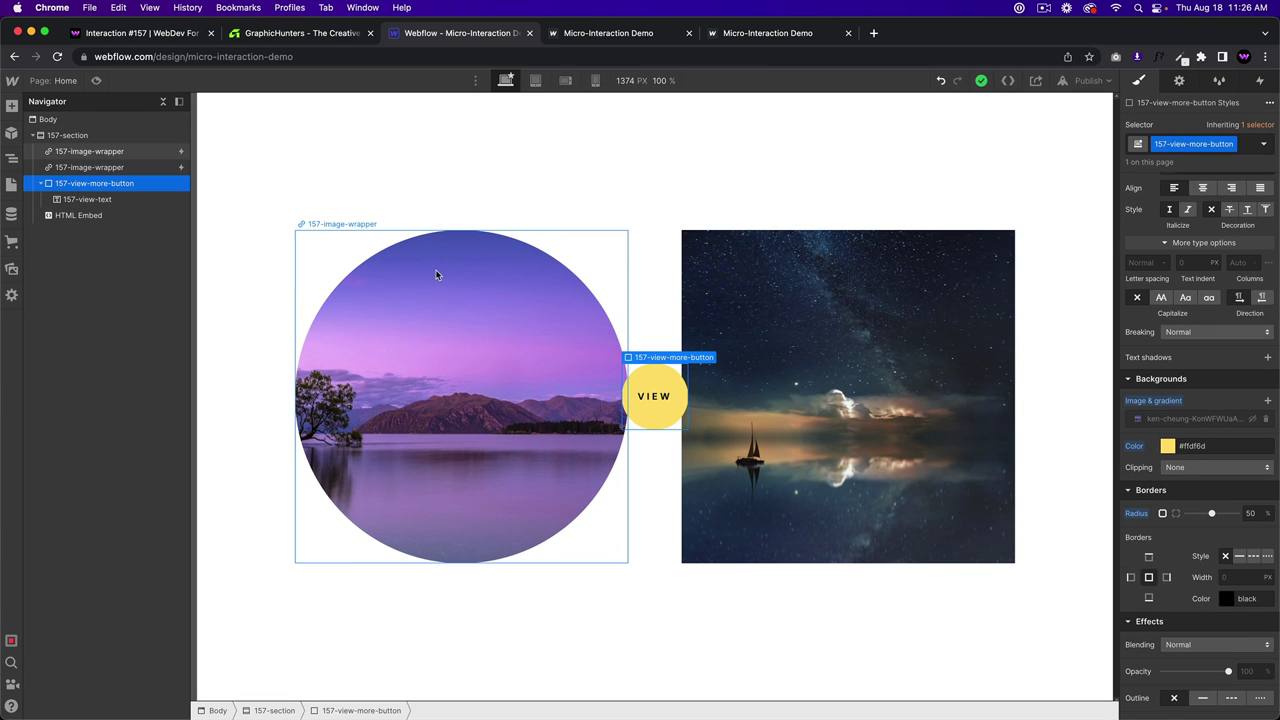
# Step: Review the styles of 157-image-wrapper and the border radius set in its Hover state
pyautogui.click(514, 363)
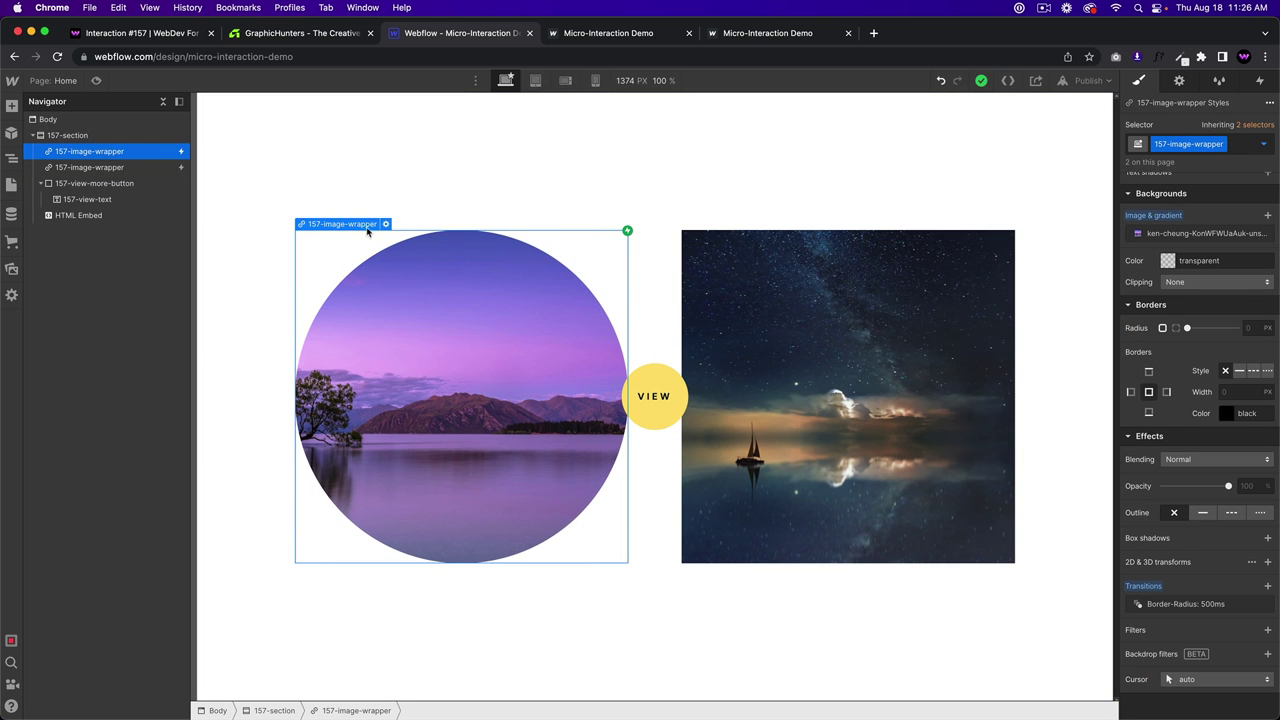
pyautogui.click(373, 139)
pyautogui.click(532, 370)
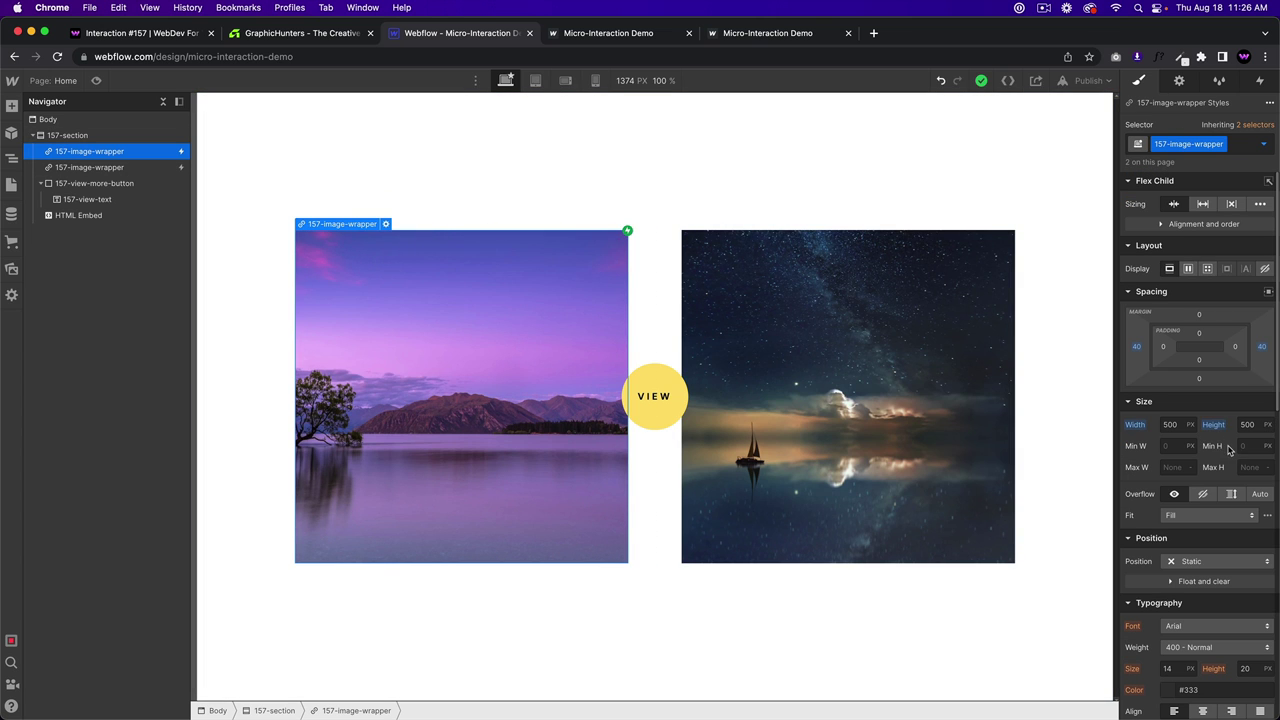
pyautogui.scroll(-10, 1230, 451)
pyautogui.scroll(-3, 1190, 425)
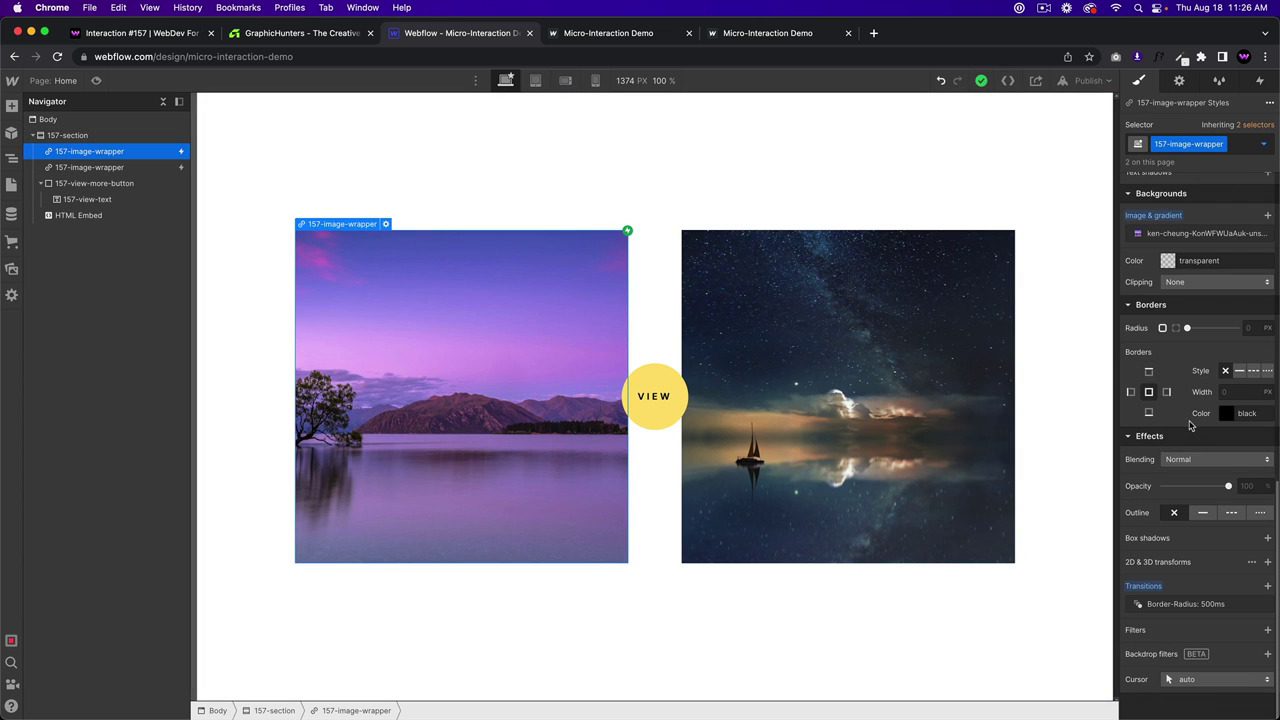
pyautogui.scroll(15, 1190, 425)
pyautogui.click(1263, 144)
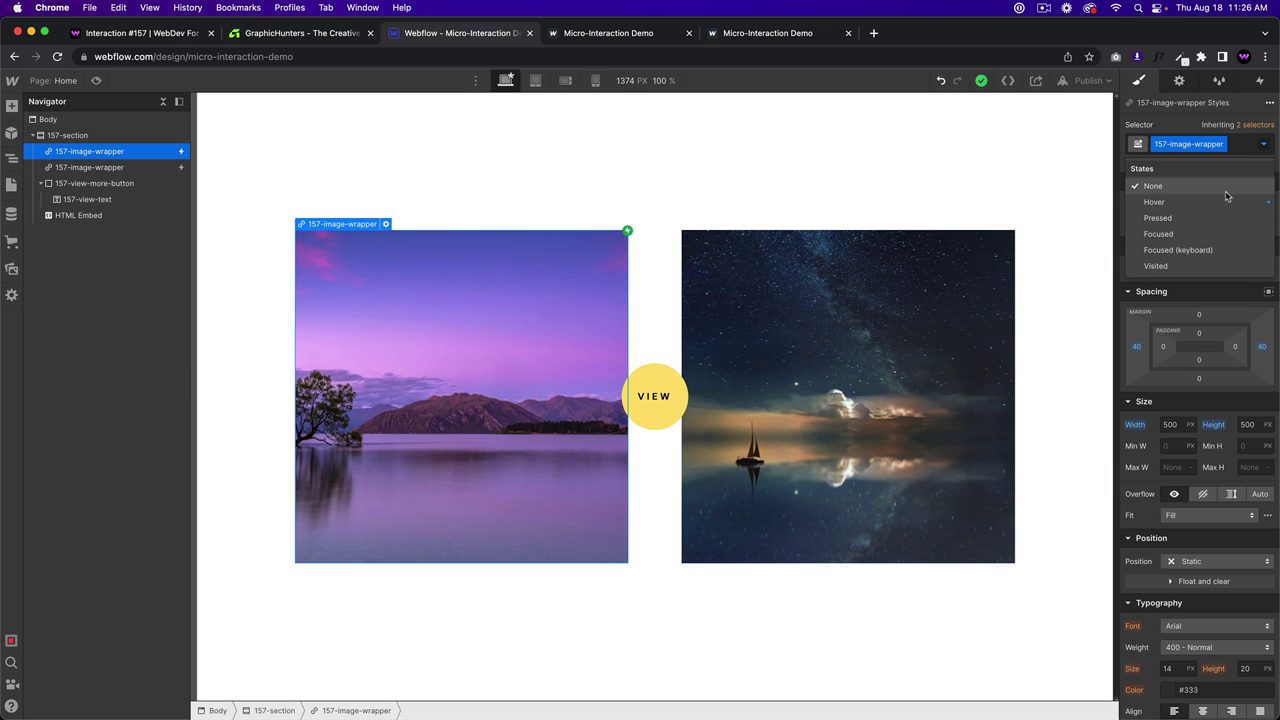
pyautogui.click(1227, 200)
pyautogui.scroll(-10, 1202, 484)
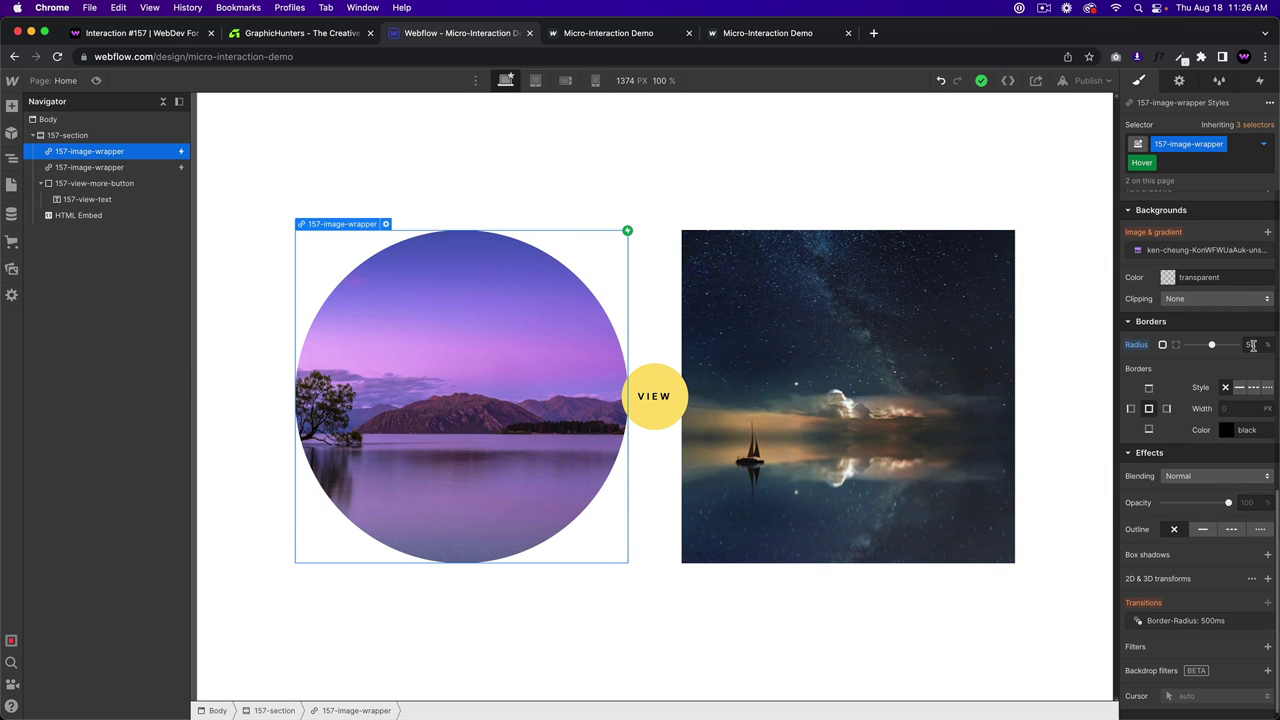
# Step: Return 157-image-wrapper to its None state and inspect the settings of its Border Radius transition
pyautogui.click(1263, 144)
pyautogui.click(1222, 203)
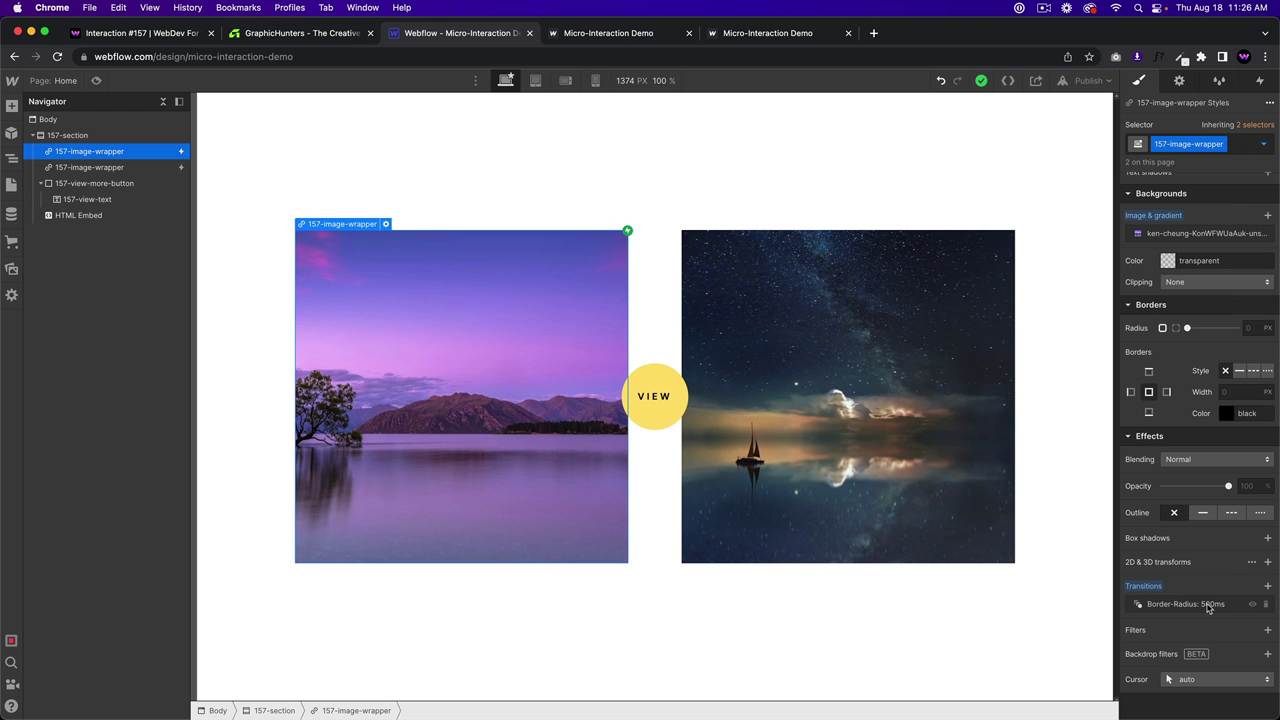
pyautogui.click(1222, 606)
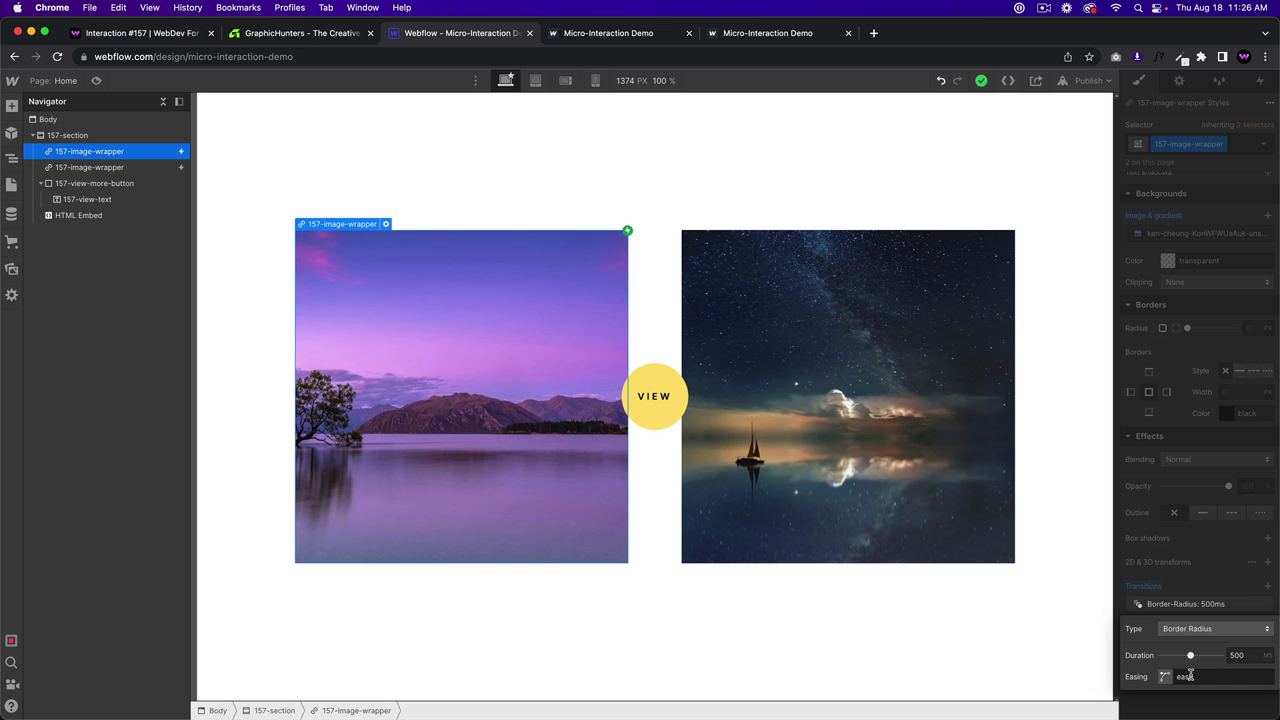
pyautogui.click(1083, 546)
# Step: Review the Mouse X and Mouse Y move actions of the 157-mouse-move page animation, and close the trigger
pyautogui.click(423, 134)
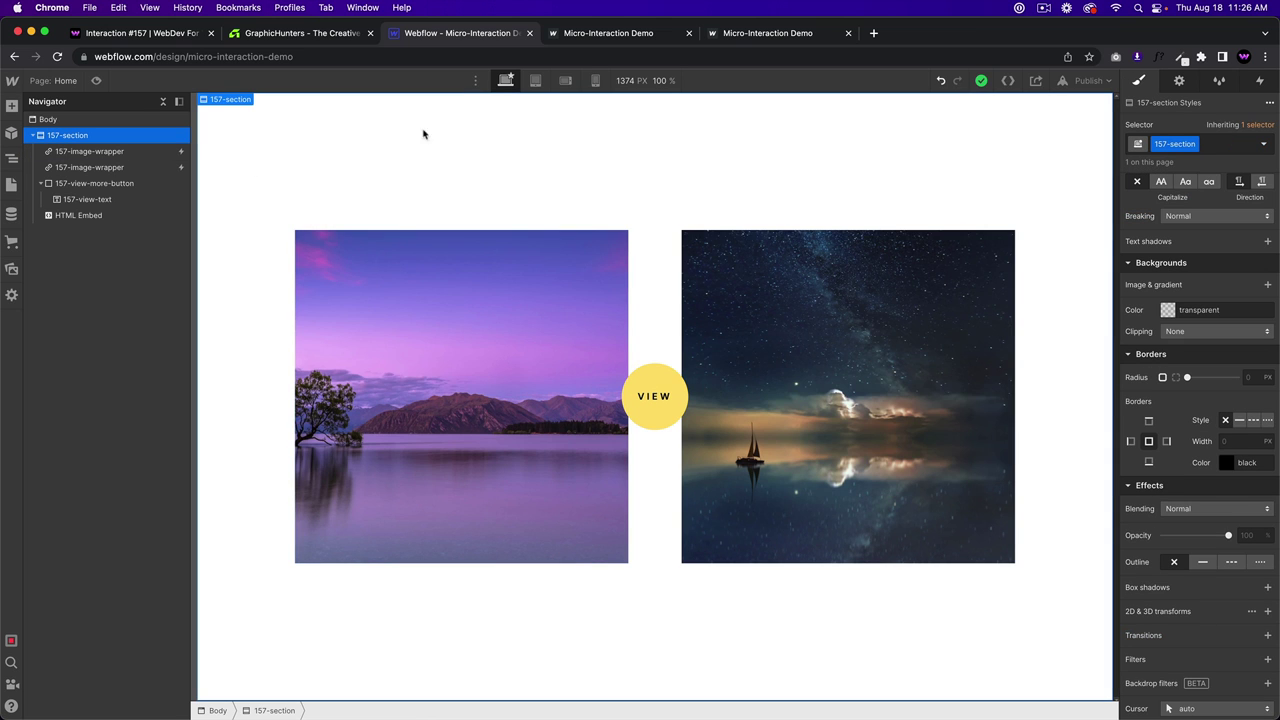
pyautogui.click(1260, 80)
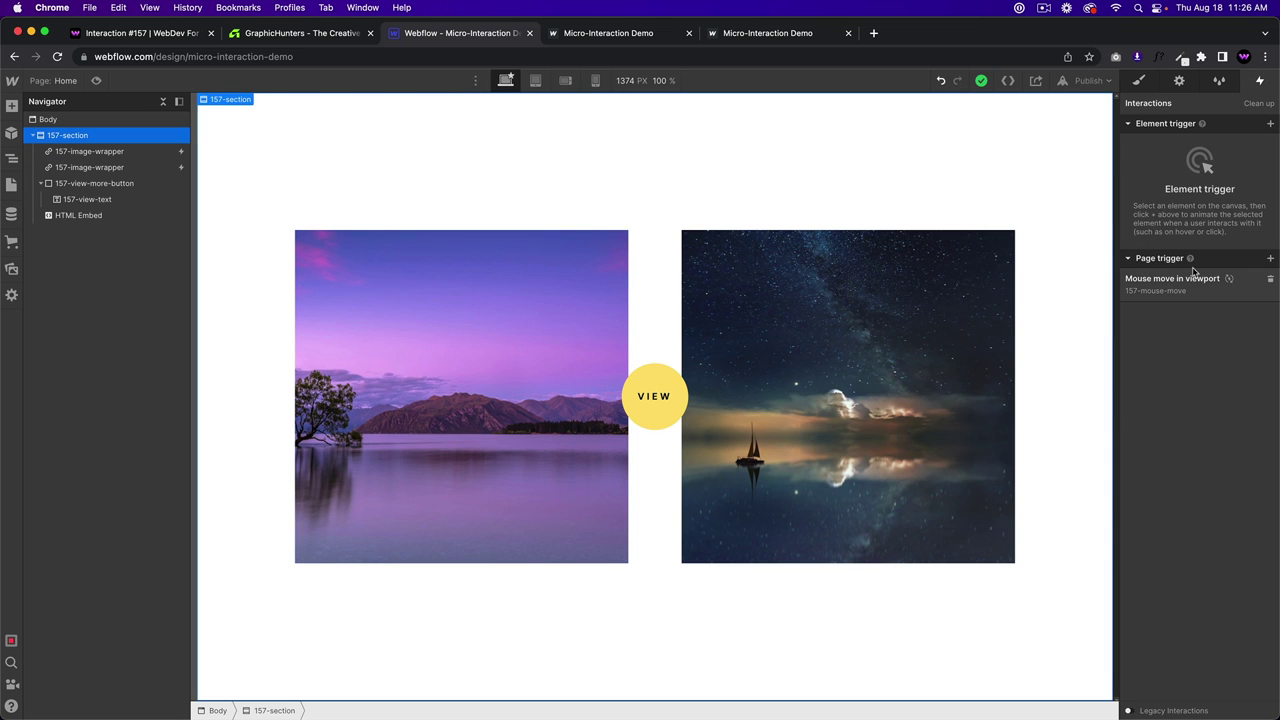
pyautogui.click(1187, 290)
pyautogui.click(1256, 242)
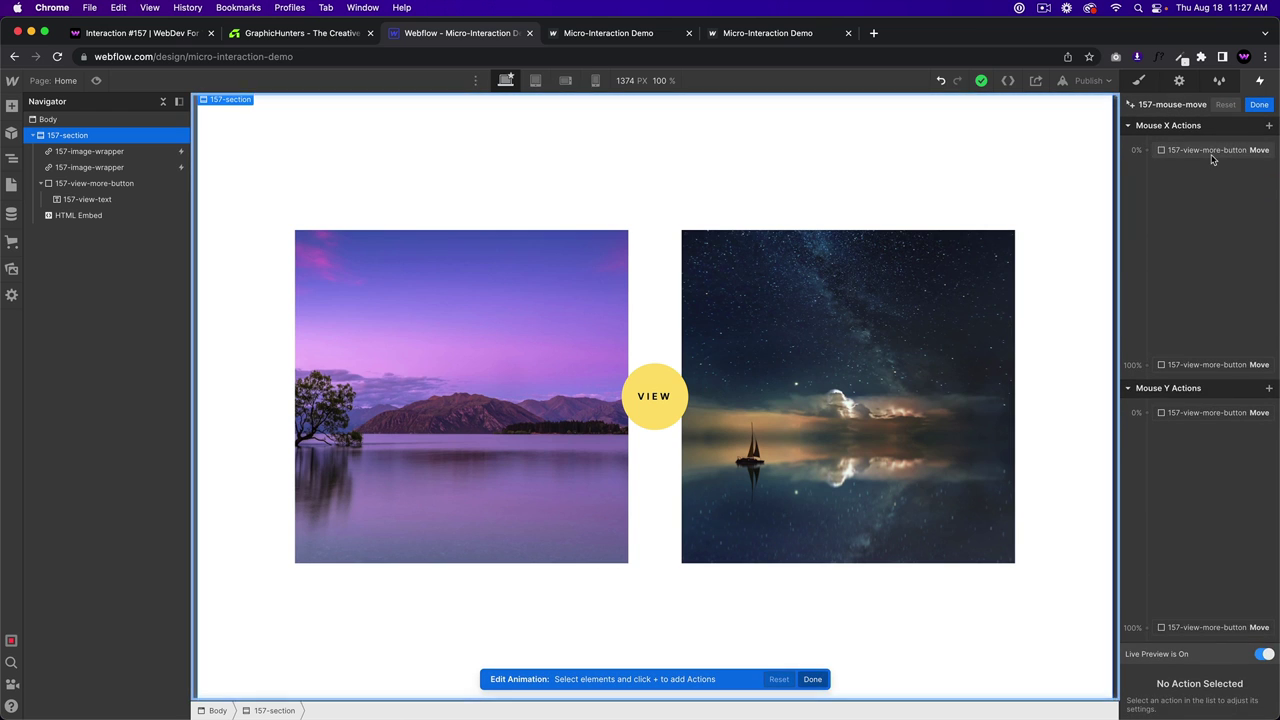
pyautogui.click(1207, 150)
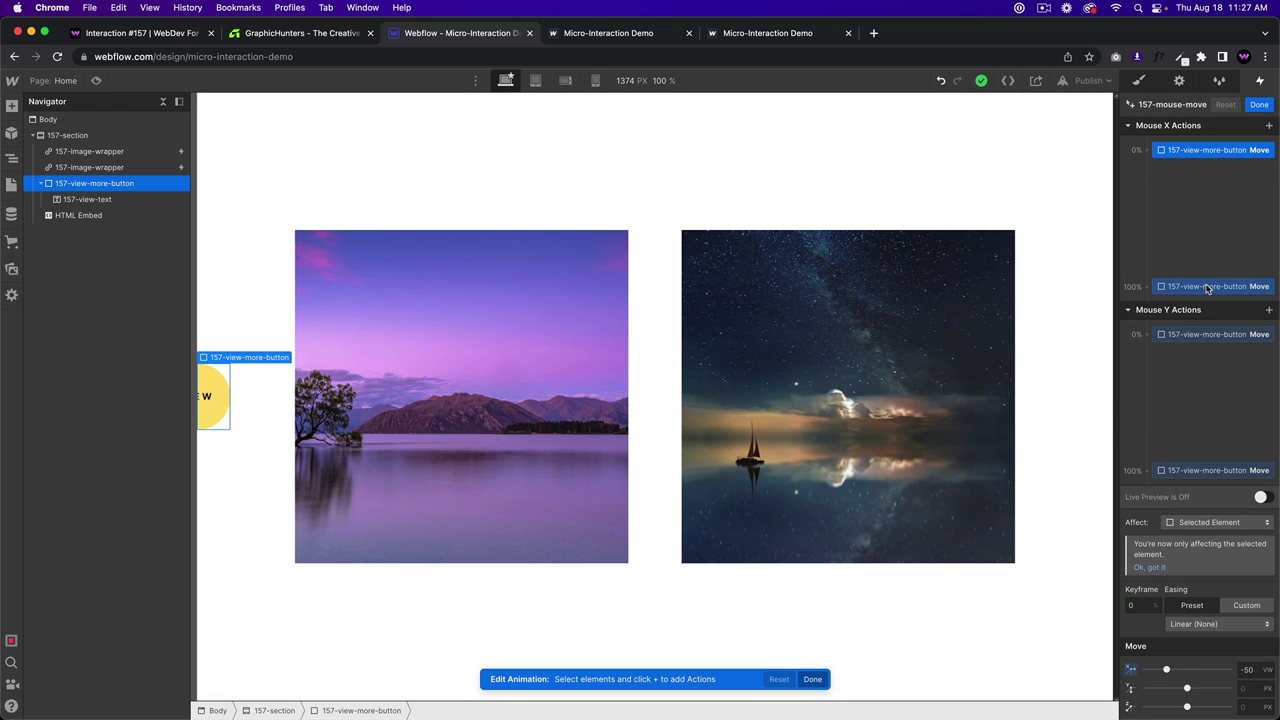
pyautogui.click(1207, 287)
pyautogui.click(1218, 336)
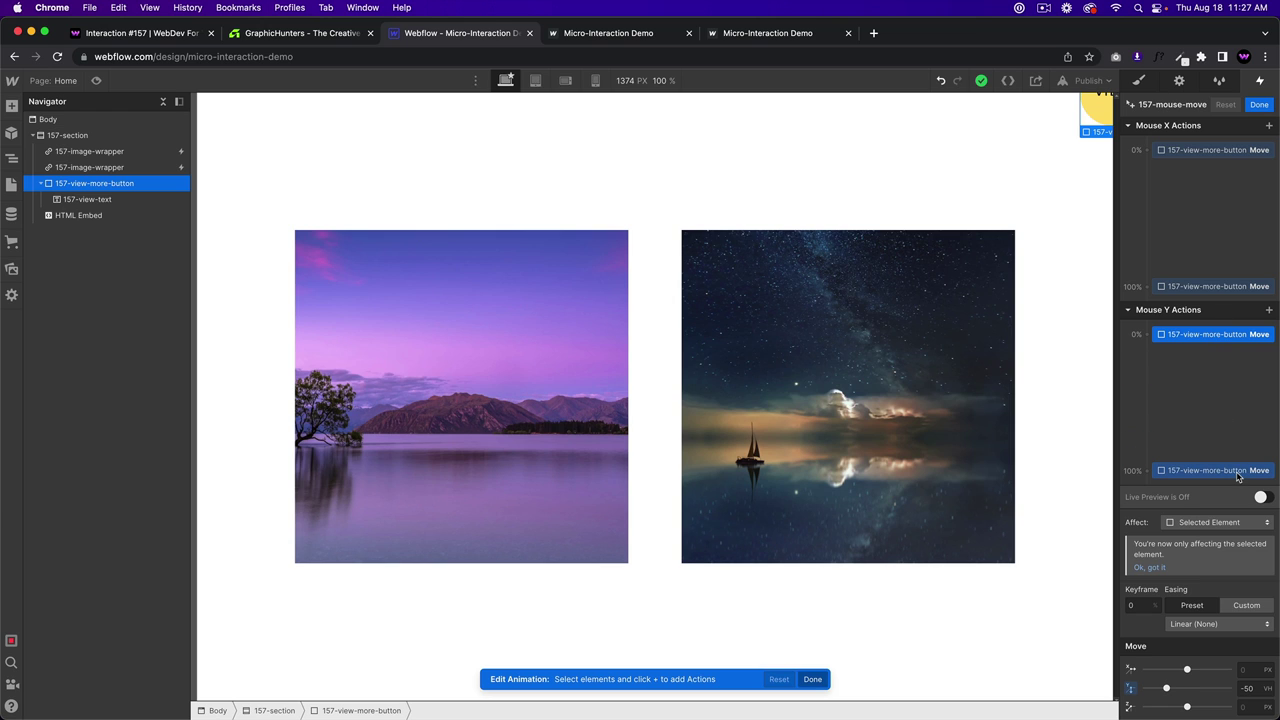
pyautogui.click(416, 348)
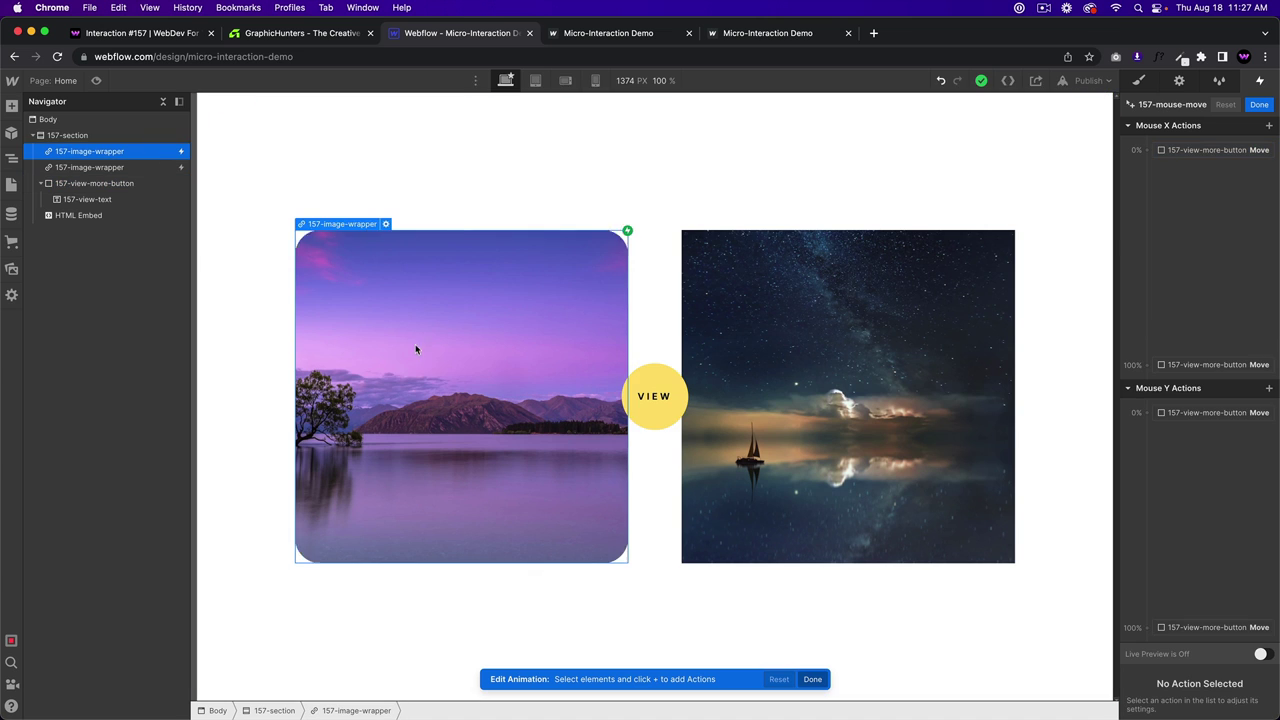
pyautogui.click(1259, 104)
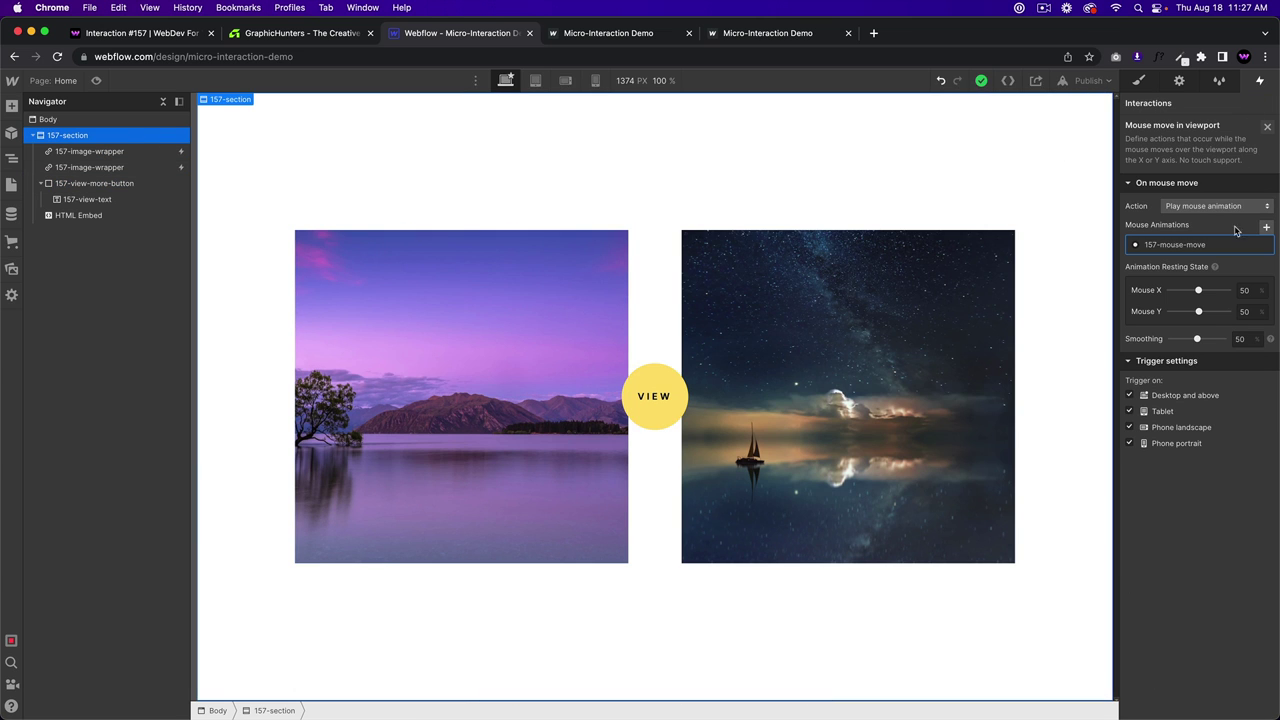
pyautogui.click(1268, 129)
# Step: Review the Scale and Opacity actions of the 157-hover-in animation on the first 157-image-wrapper's mouse hover trigger
pyautogui.click(596, 291)
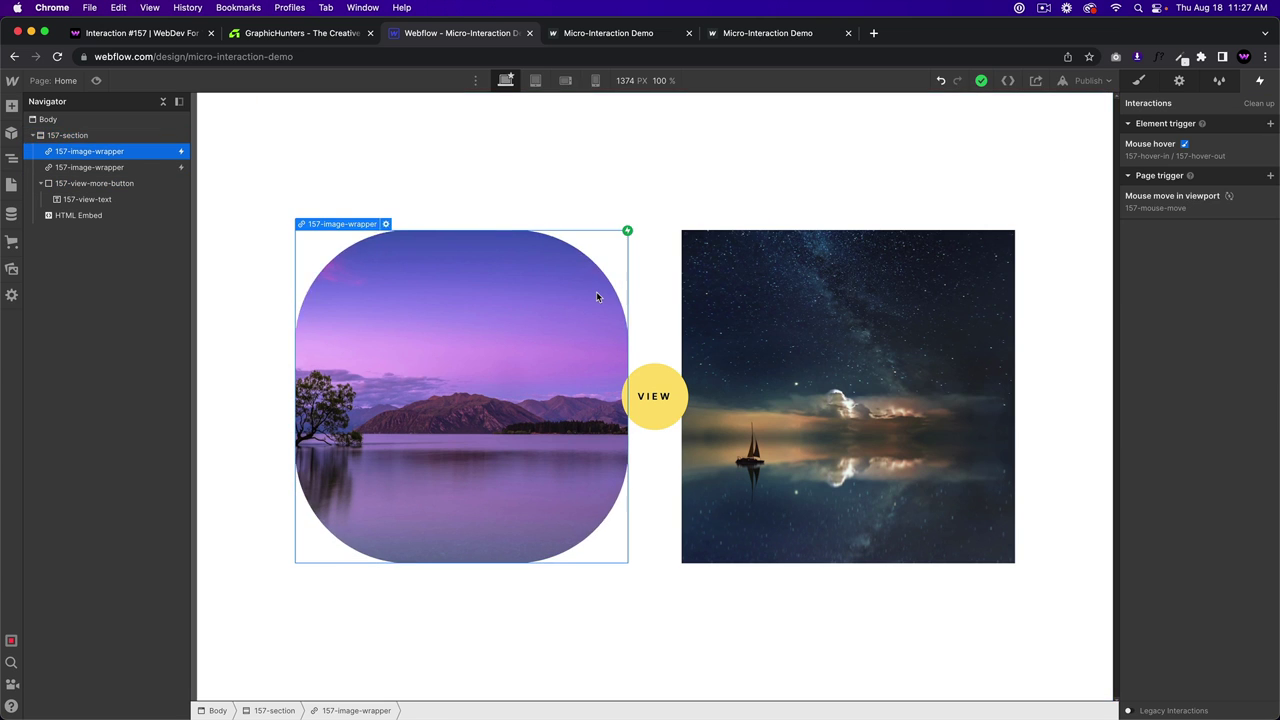
pyautogui.click(1198, 150)
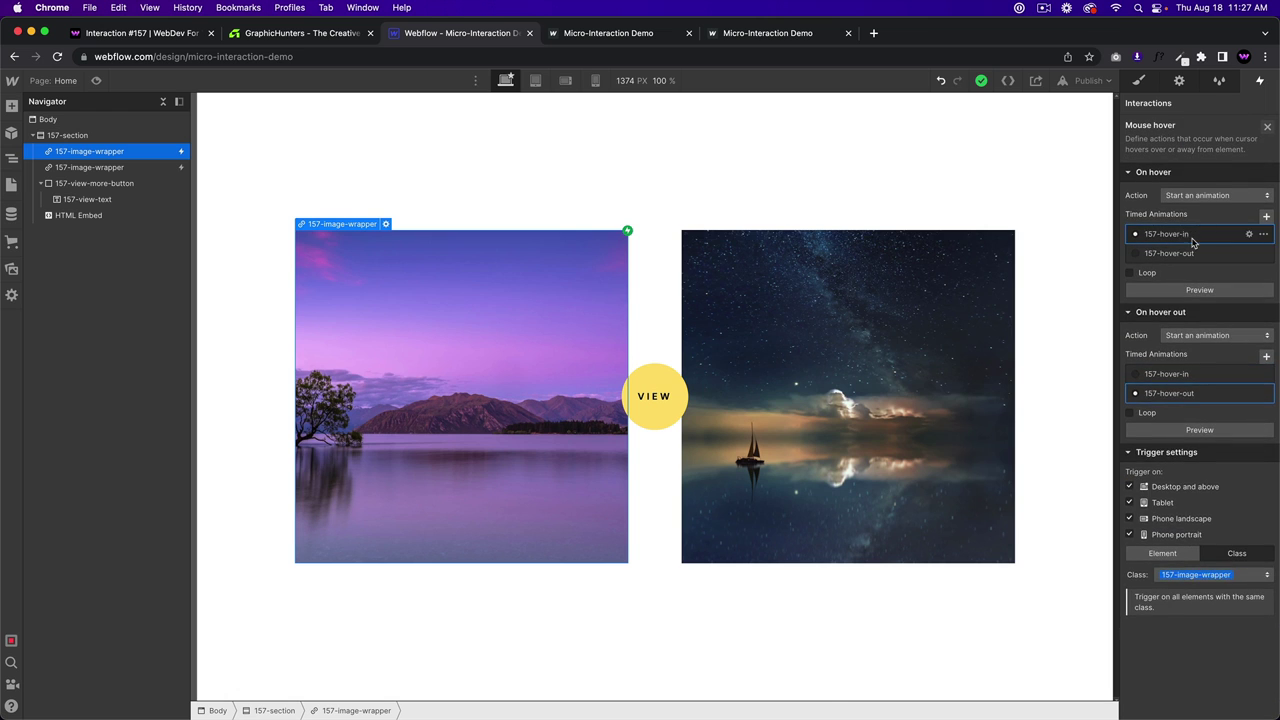
pyautogui.click(1201, 234)
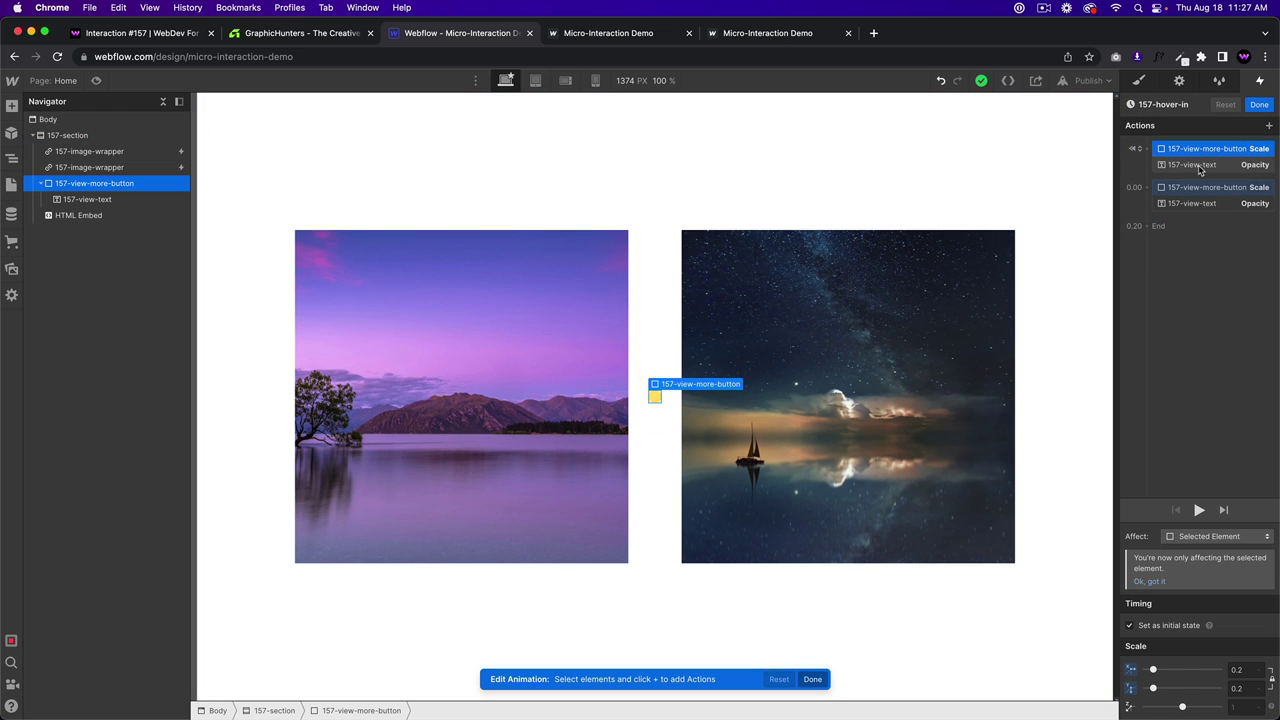
pyautogui.moveTo(1200, 170)
pyautogui.mouseDown()
pyautogui.moveTo(1238, 177)
pyautogui.moveTo(1215, 190)
pyautogui.mouseUp()
pyautogui.click(1213, 192)
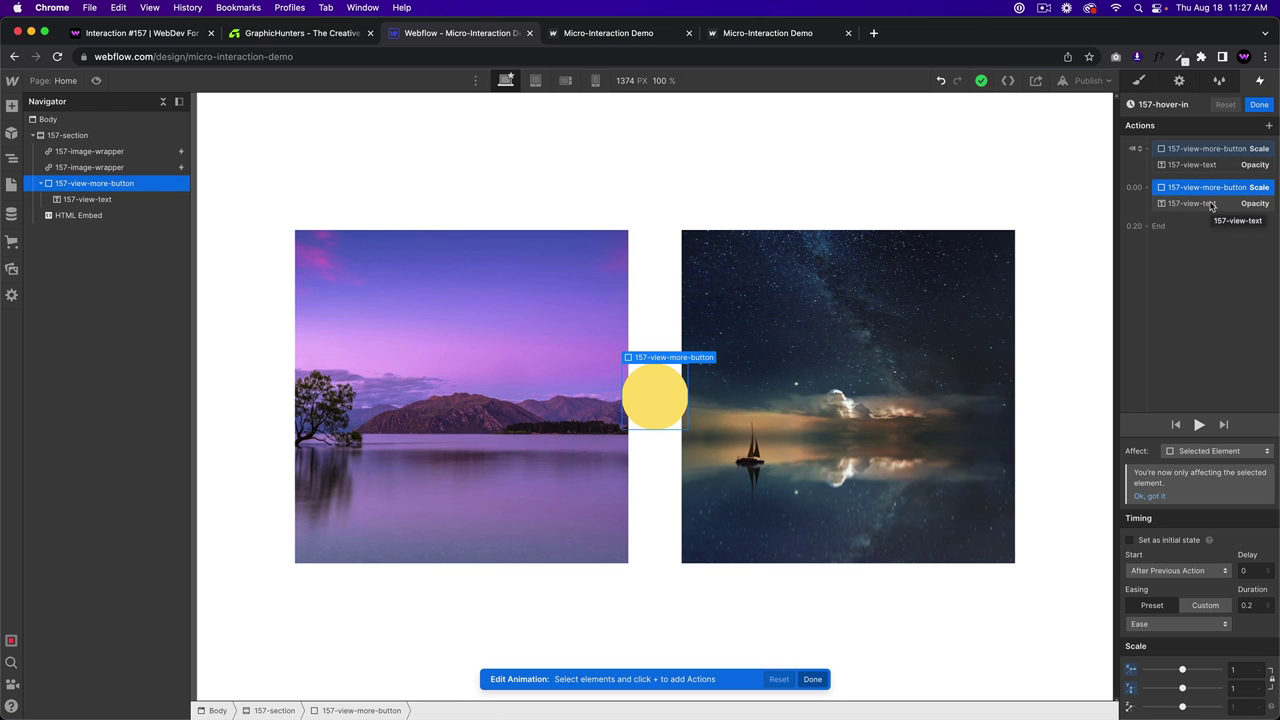
pyautogui.click(1212, 204)
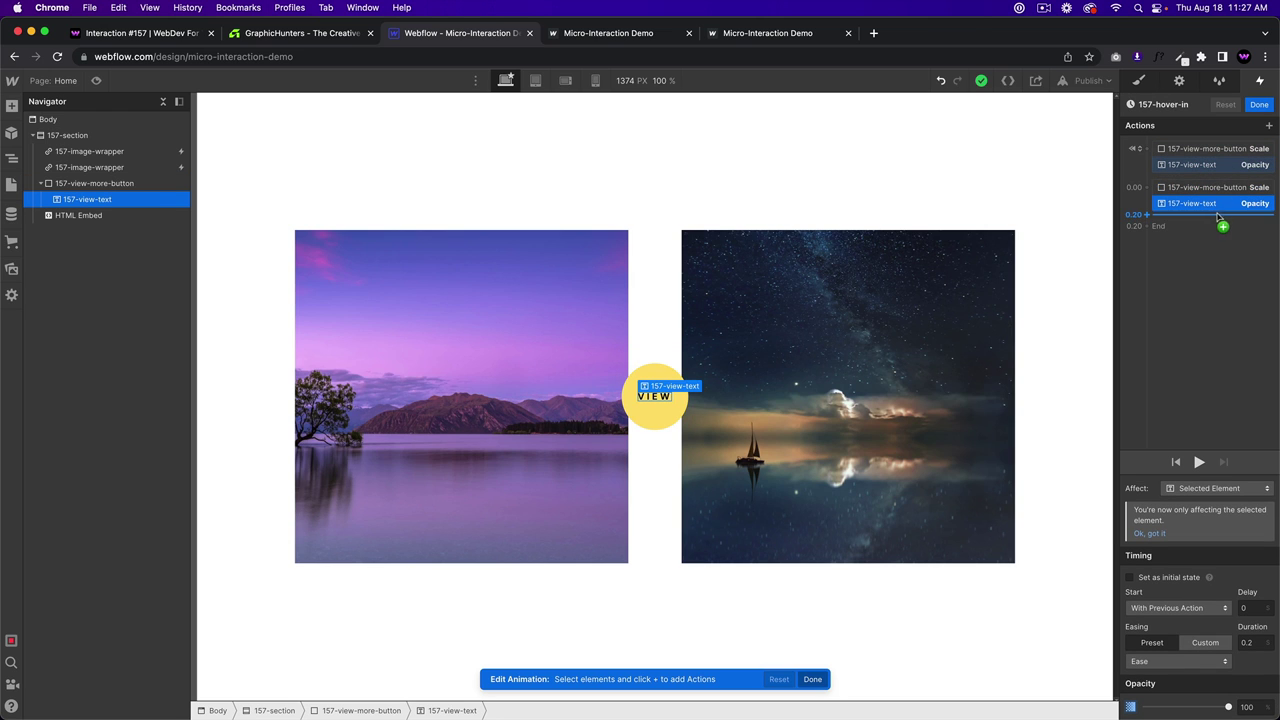
pyautogui.click(1259, 104)
# Step: Review the 157-view-text Opacity action in the 157-hover-out animation, and close the animation
pyautogui.click(1191, 396)
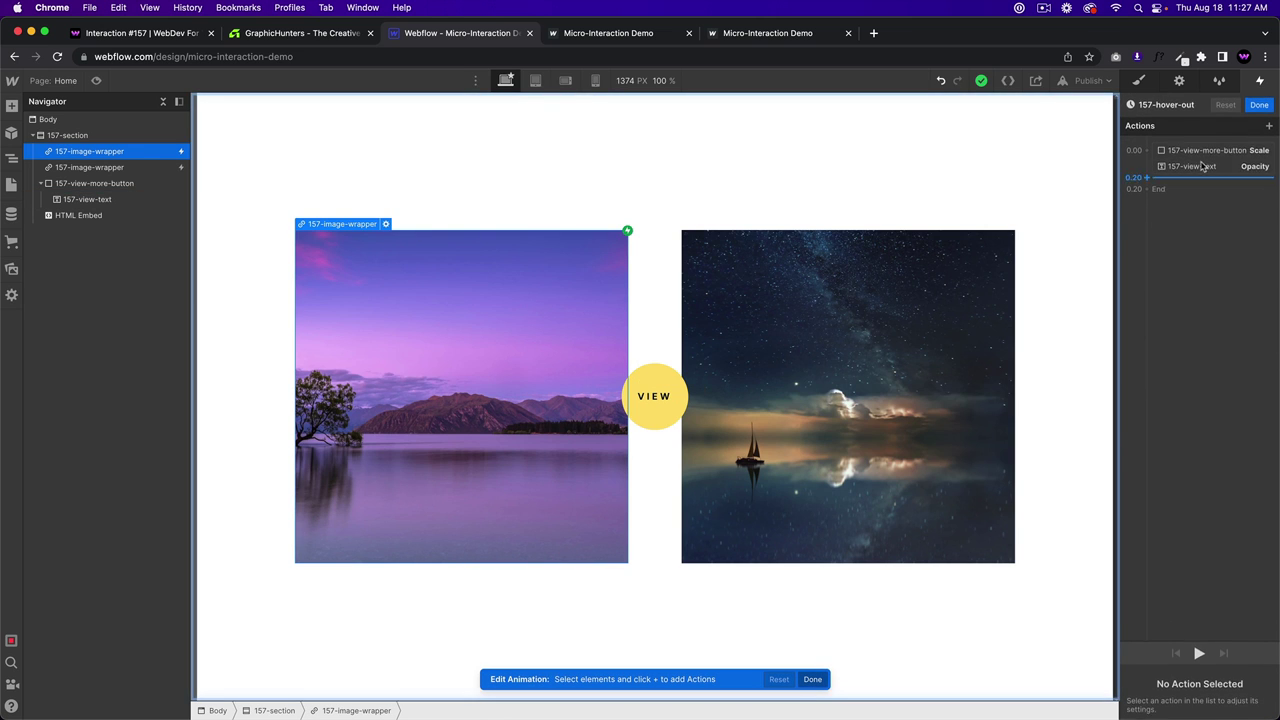
pyautogui.click(1204, 167)
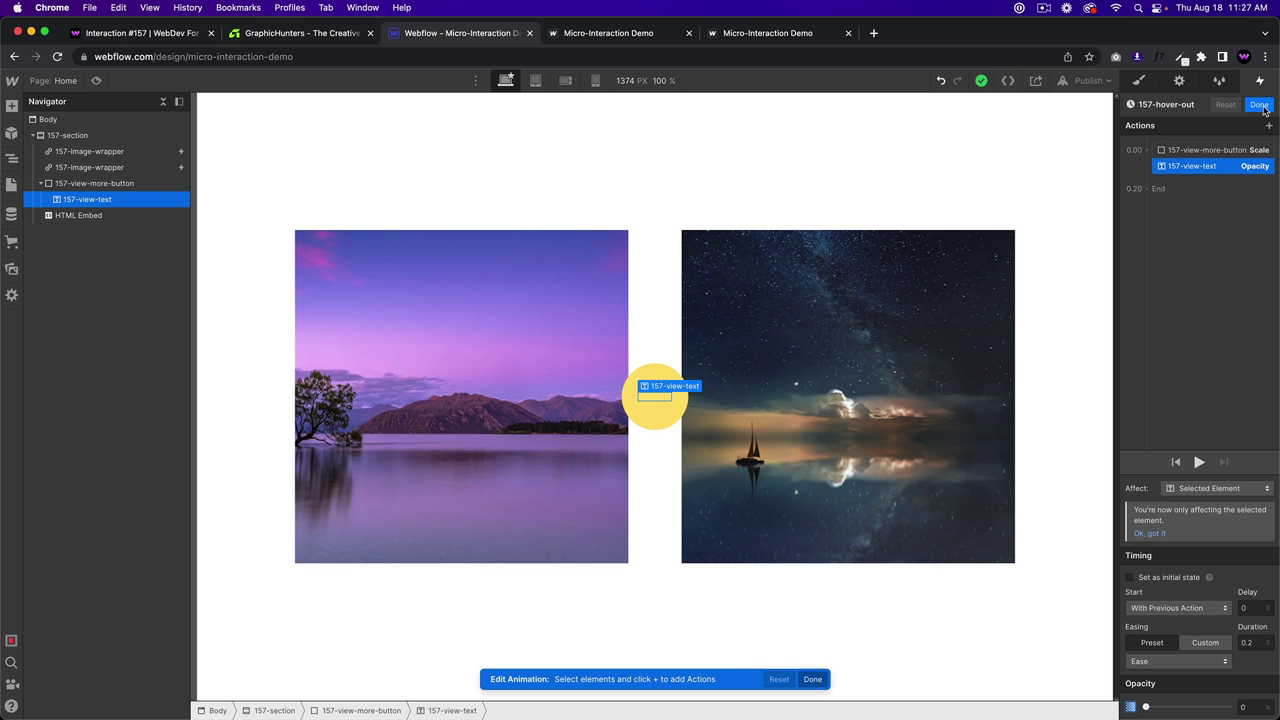
pyautogui.click(1259, 105)
# Step: Preview the image hover effect, and compare it on the published Micro-Interaction Demo page with the original Interaction #157 page
pyautogui.click(96, 80)
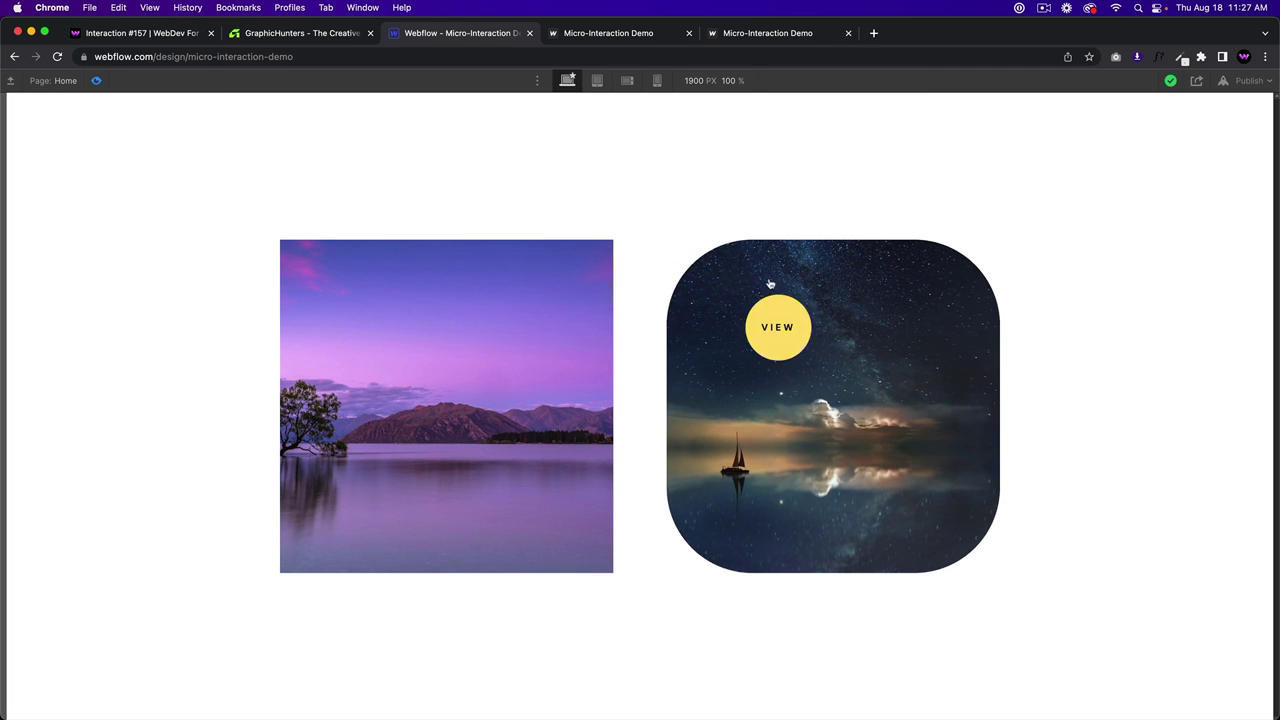
pyautogui.click(612, 32)
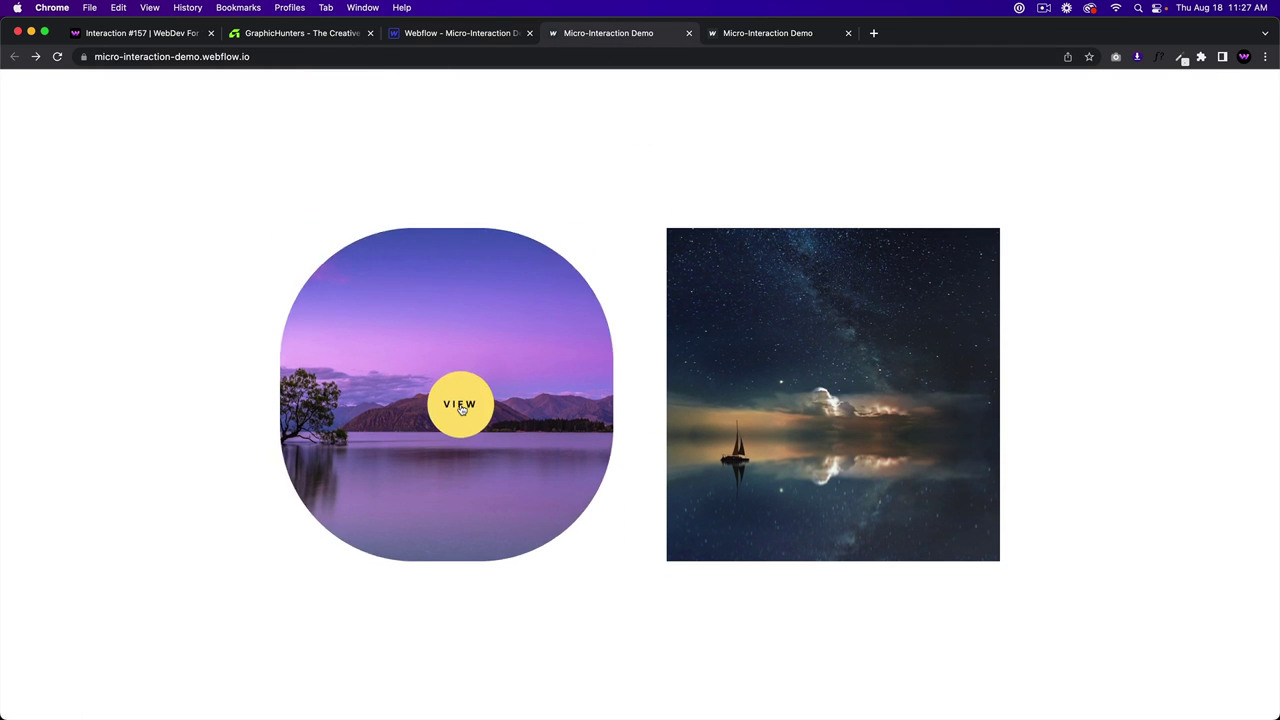
pyautogui.click(141, 40)
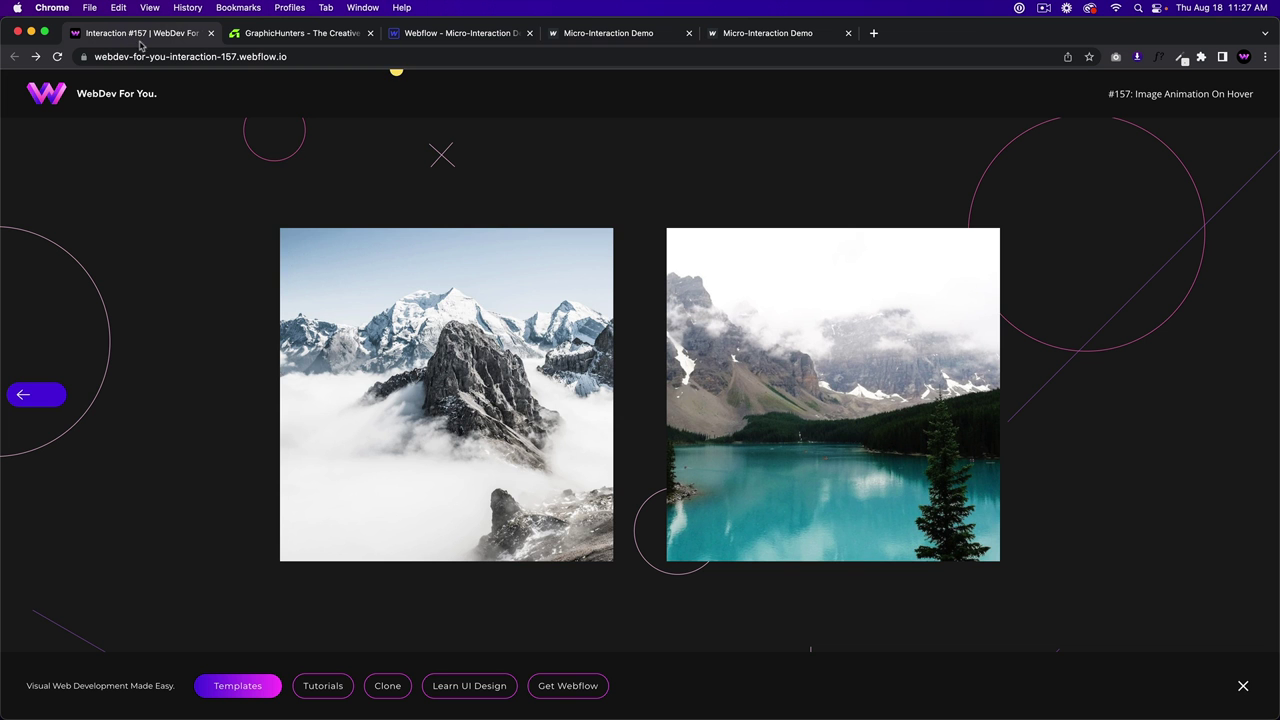
pyautogui.moveTo(789, 363)
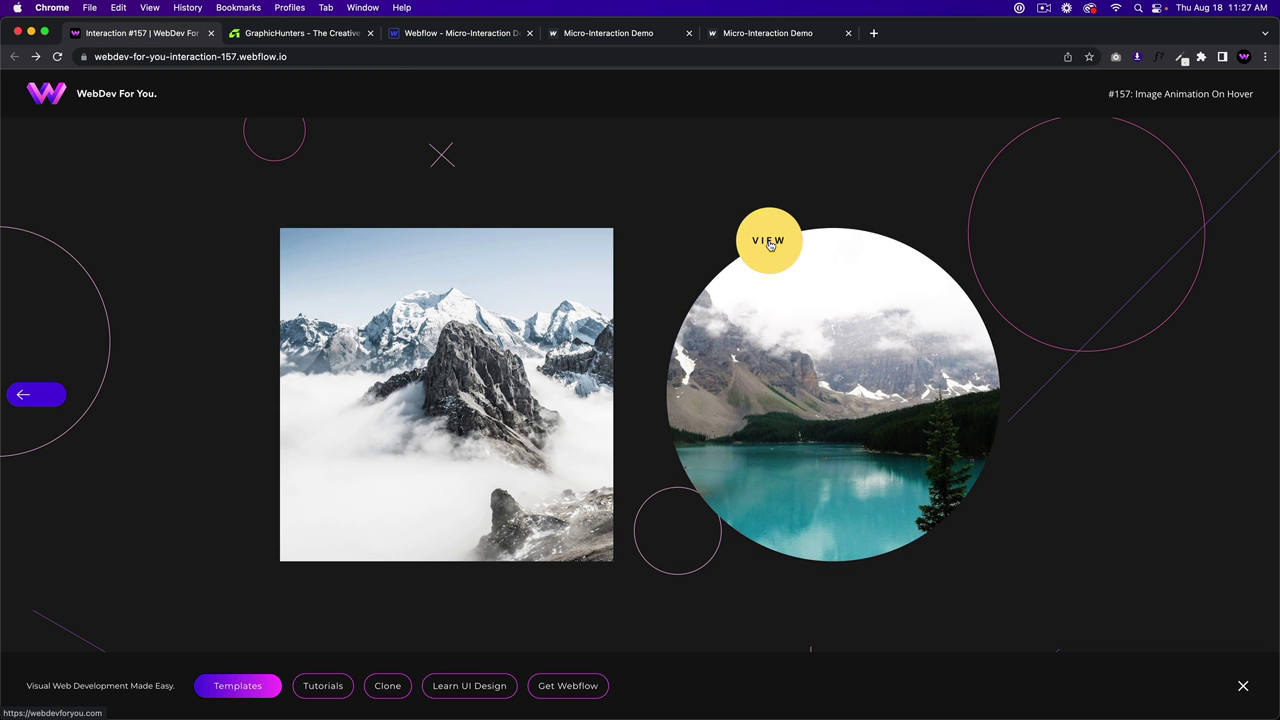